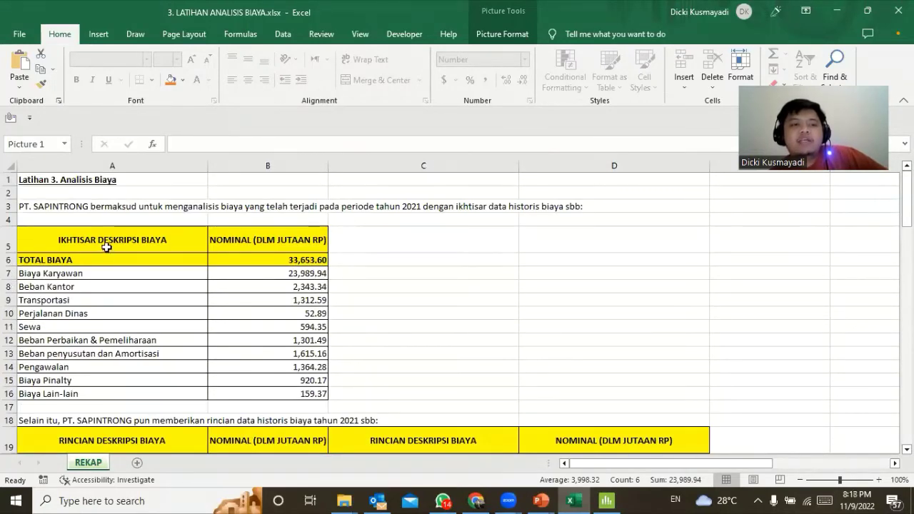
- Examine the 2021 cost summary table, covering its headers, total row and individual cost components with nominal amounts
drag(107, 242, 278, 429)
key(shift+Up)
key(shift+Up)
key(shift+Up)
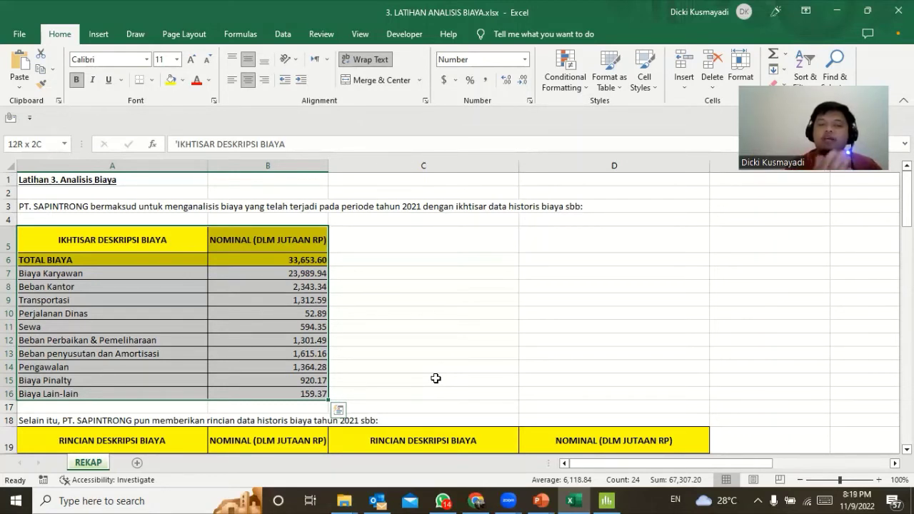
click(610, 499)
click(610, 499)
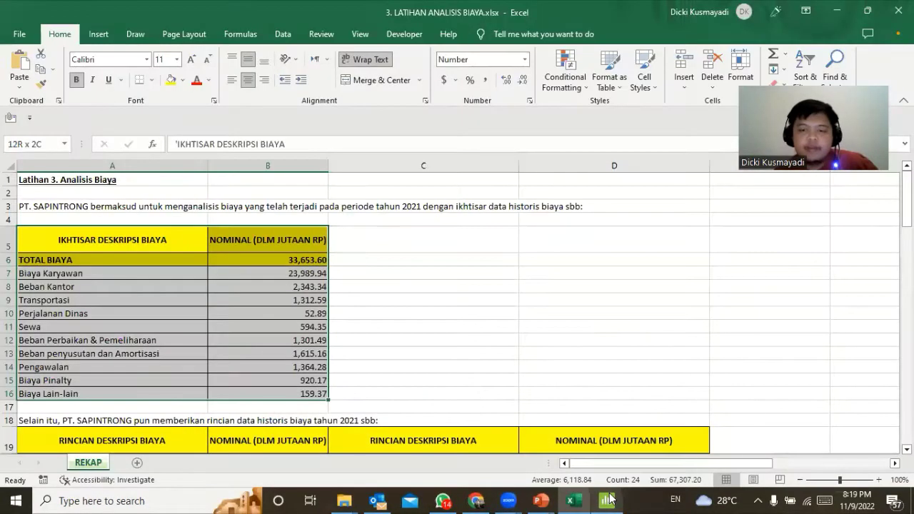
click(460, 256)
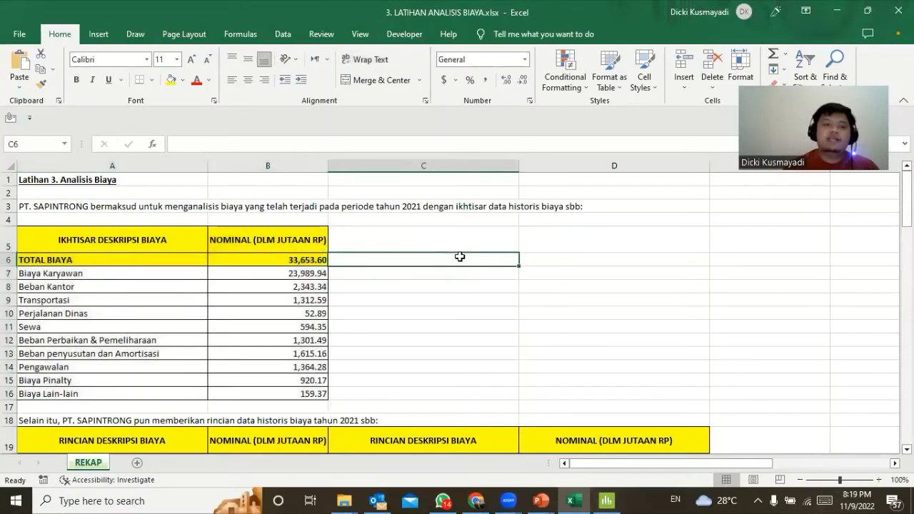
click(146, 270)
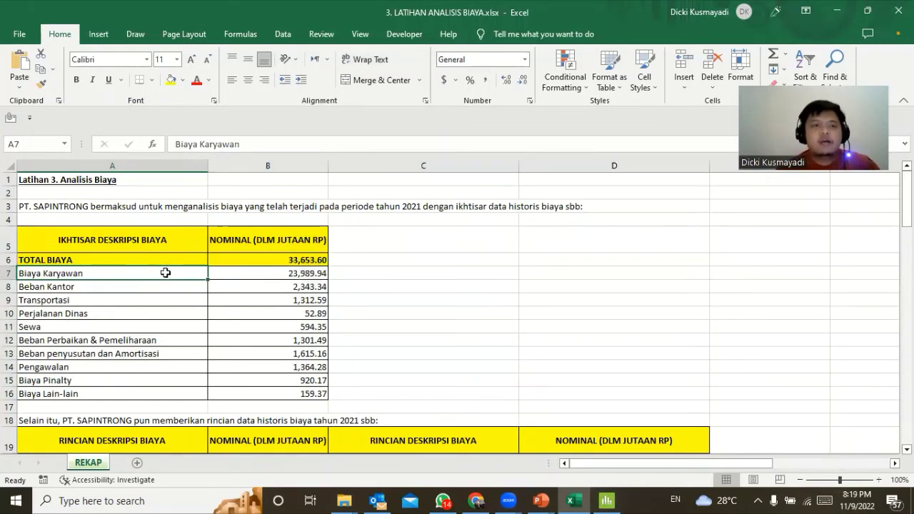
drag(163, 269, 277, 394)
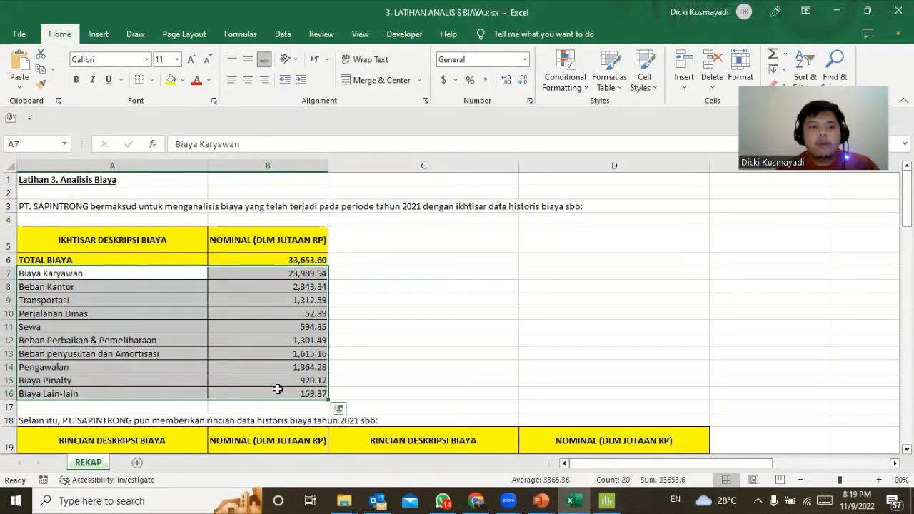
click(459, 326)
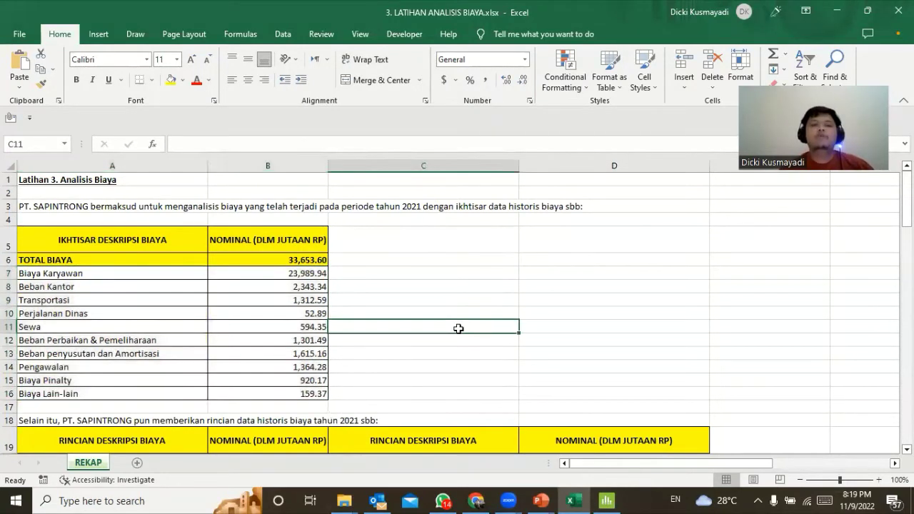
- Copy the cost components and their nominal amounts in A7:B16, without the header and total rows
click(154, 269)
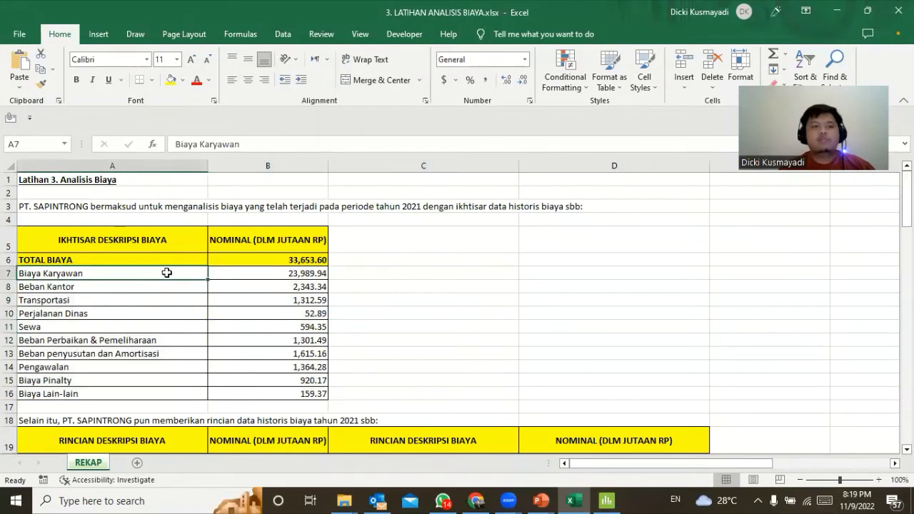
drag(166, 273, 263, 389)
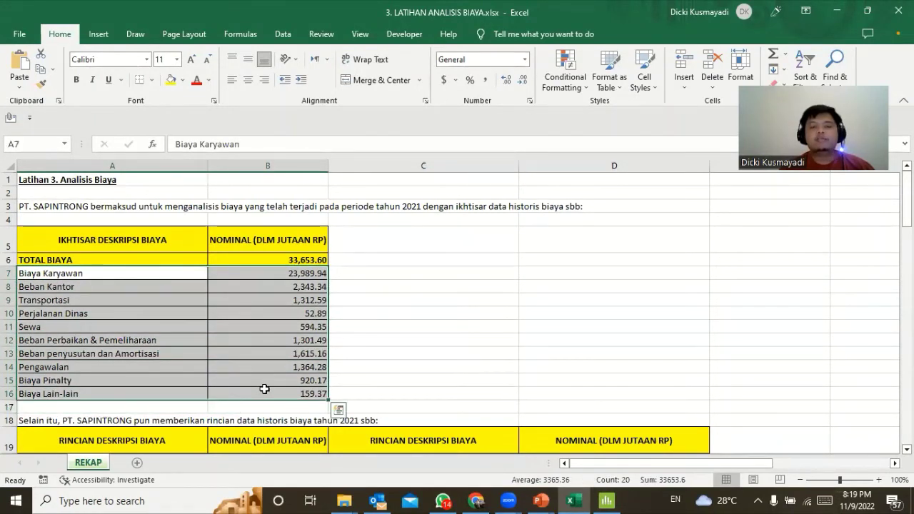
right_click(270, 310)
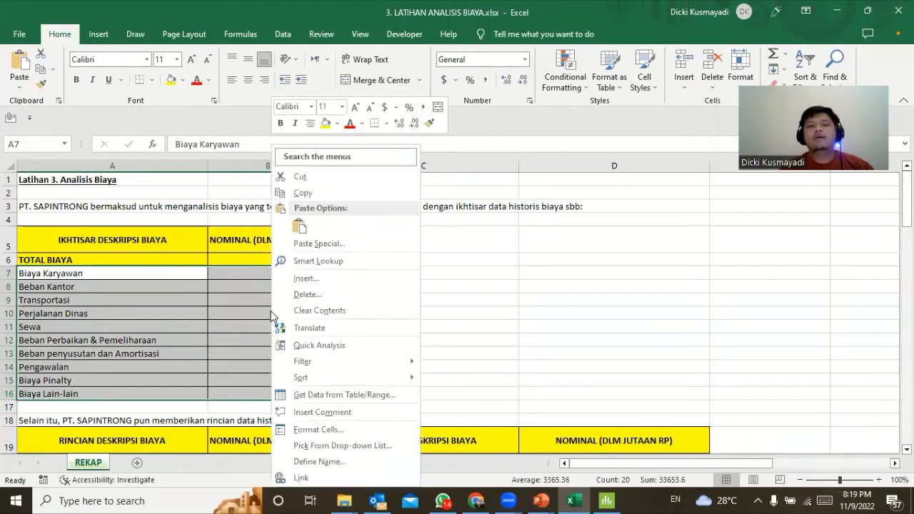
click(305, 194)
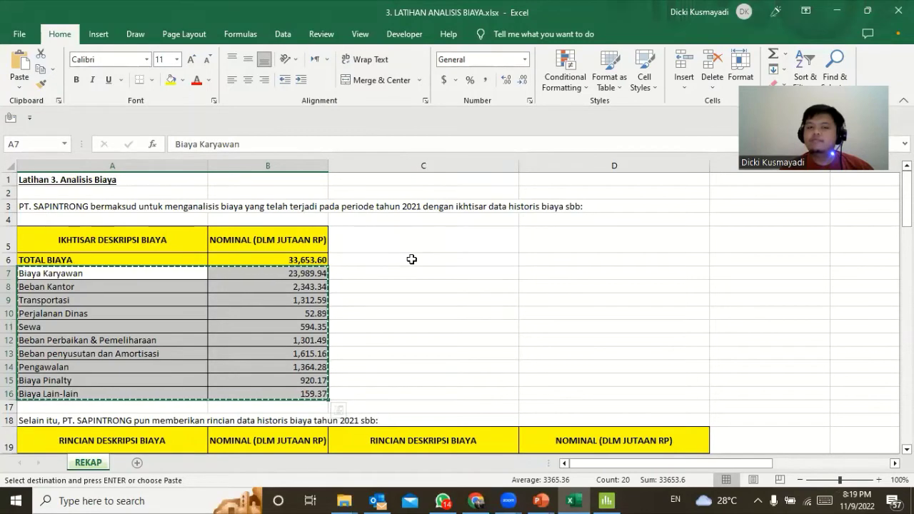
- Switch to Minitab and paste the copied cost data into the empty worksheet, starting at row 1 of column C1
click(609, 499)
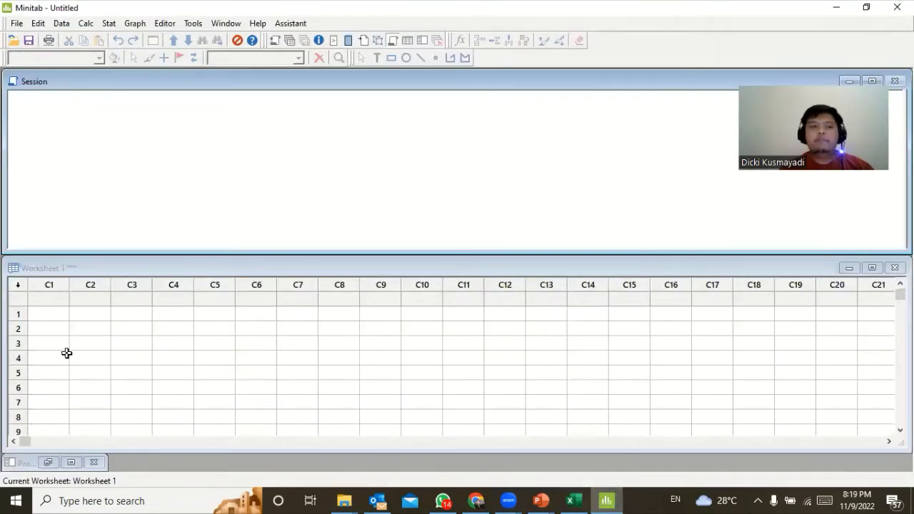
click(45, 315)
right_click(45, 315)
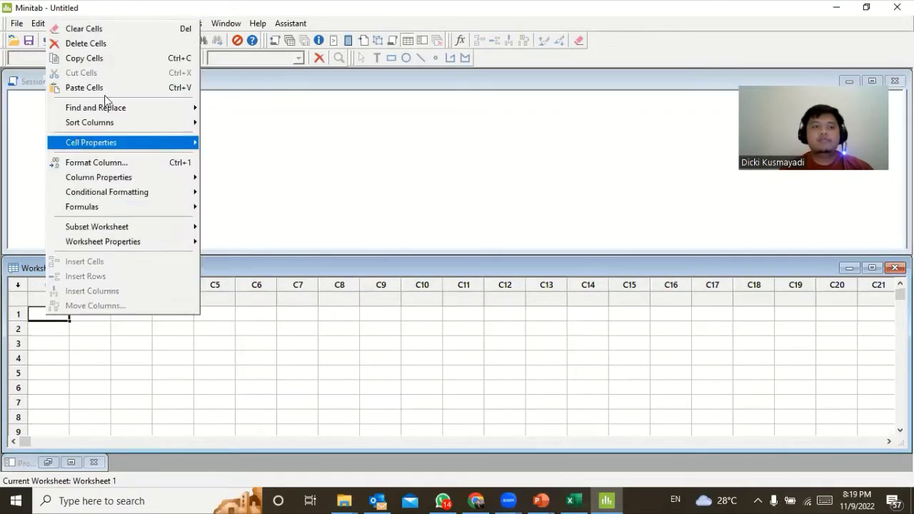
click(85, 87)
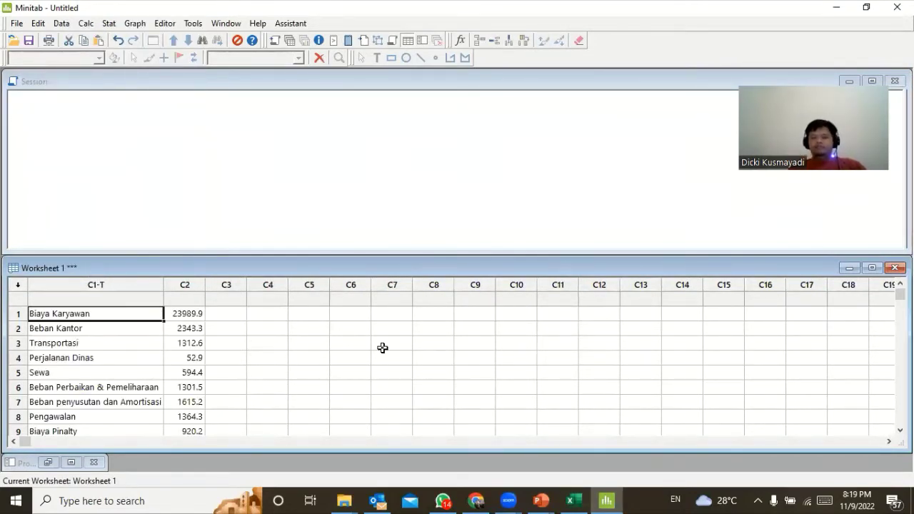
- Name worksheet column C1 "Komponen Biaya" and column C2 "Nominal"
click(114, 300)
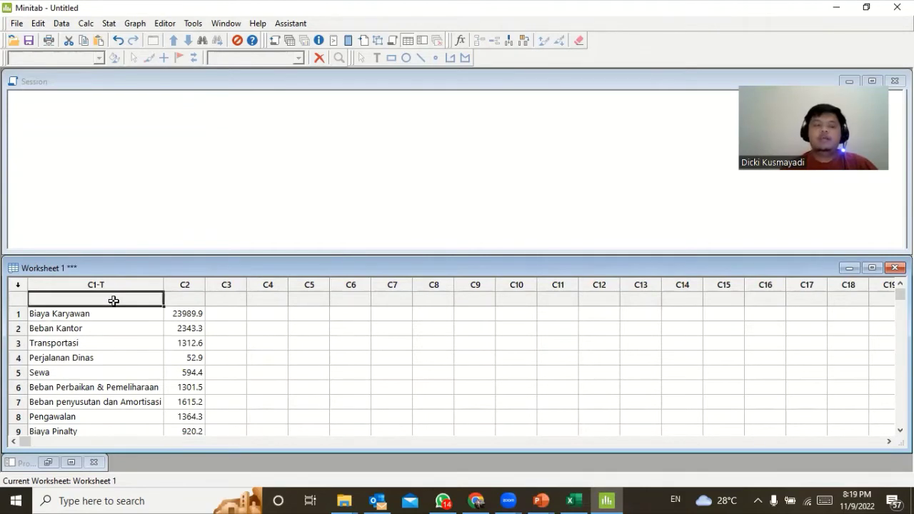
text(Ko)
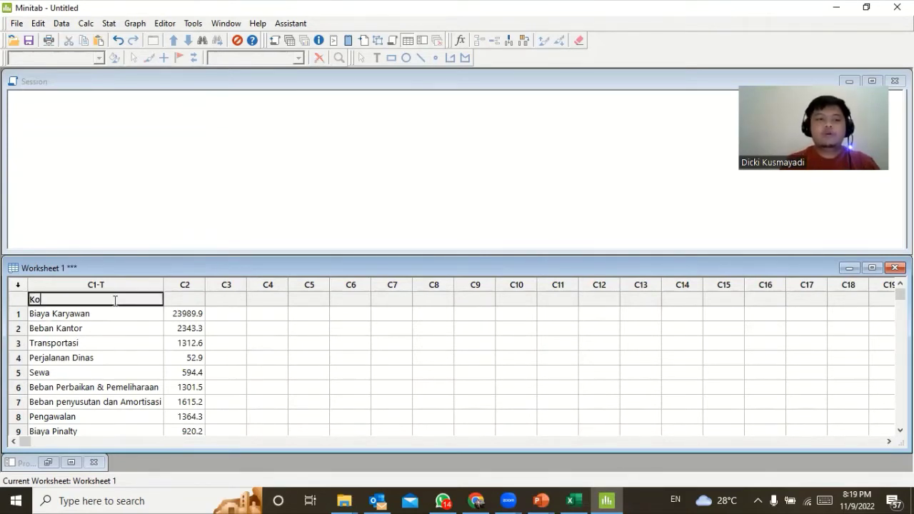
text(mponen Biaya)
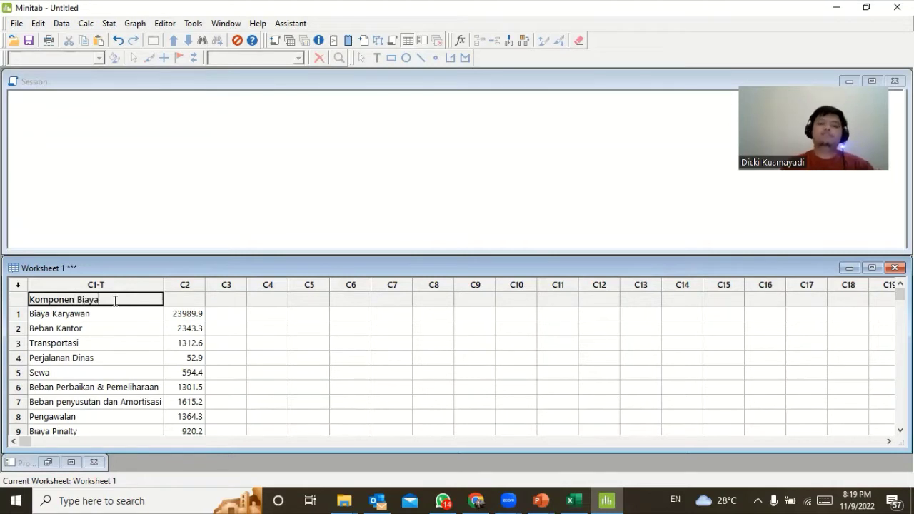
click(195, 296)
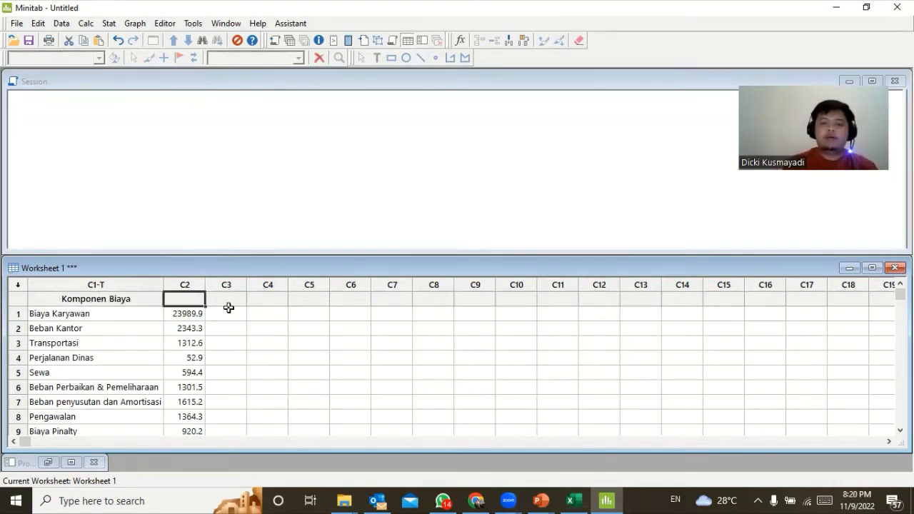
text(Nominal)
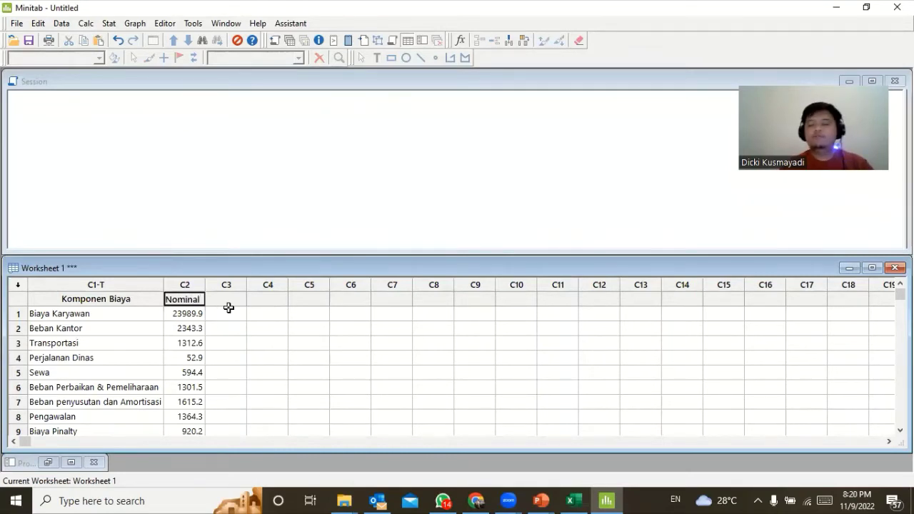
click(312, 333)
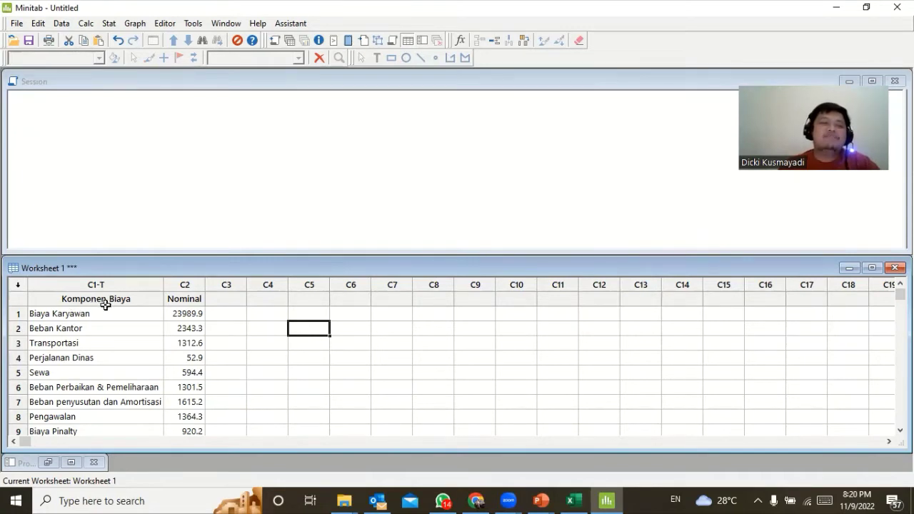
scroll(319, 345, down, 1)
scroll(318, 345, up, 1)
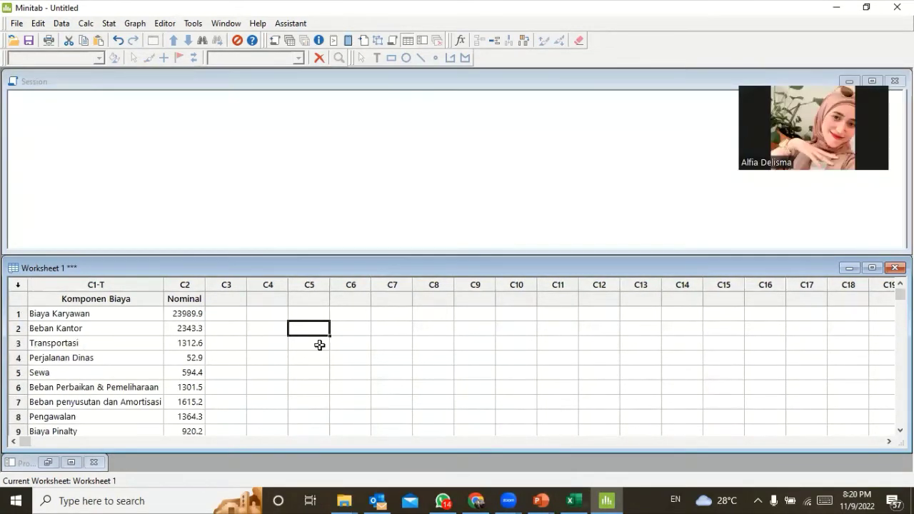
click(108, 24)
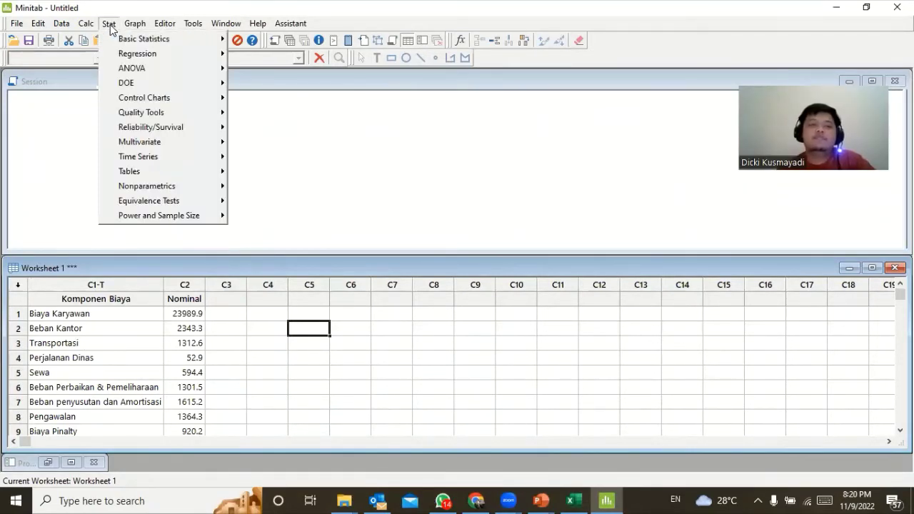
mouse_move(151, 115)
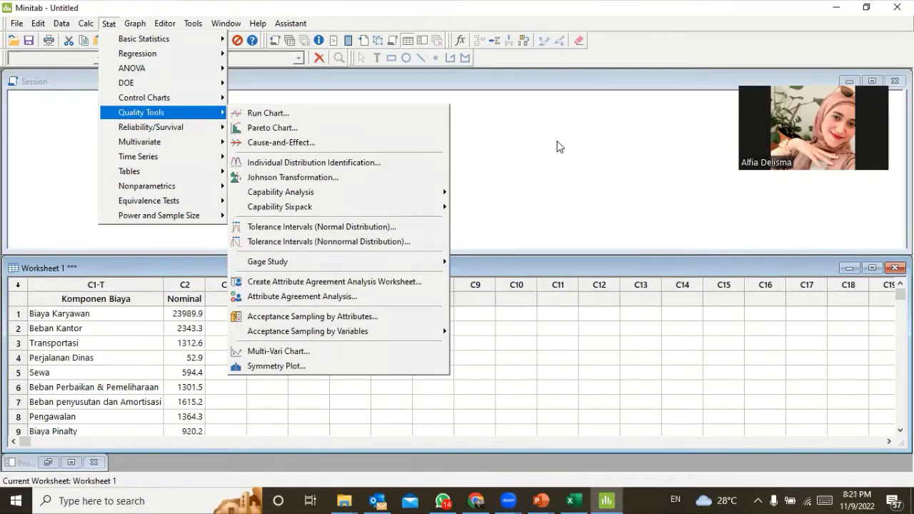
click(559, 348)
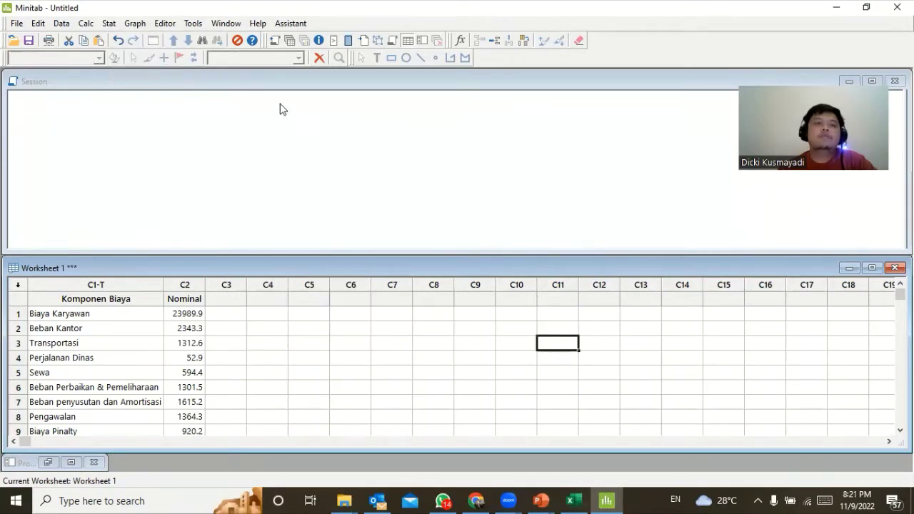
- Start a Pareto Chart with Komponen Biaya as the defects or attribute data and Nominal as the frequencies
click(109, 22)
mouse_move(142, 113)
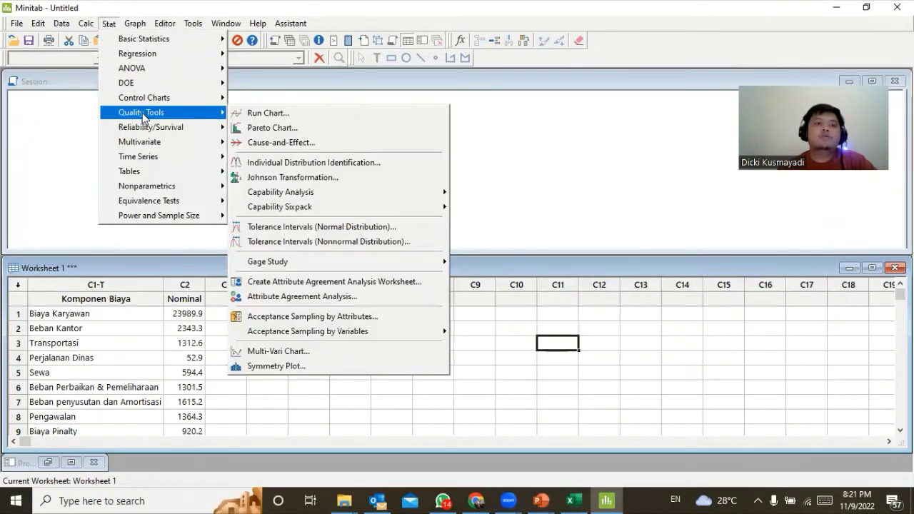
click(292, 129)
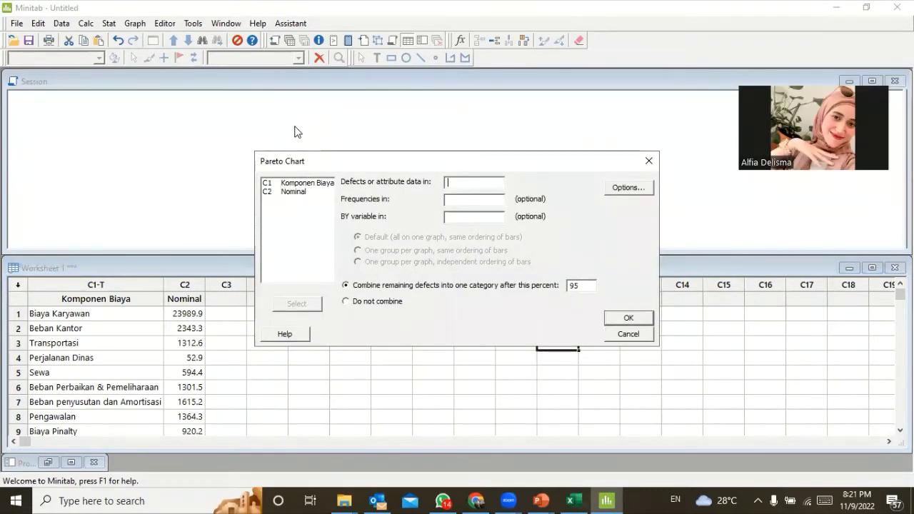
click(293, 186)
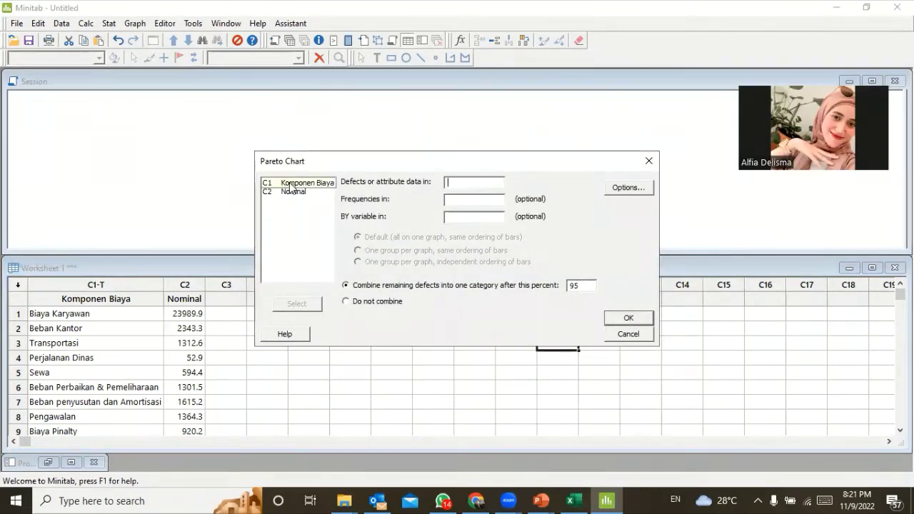
double_click(293, 186)
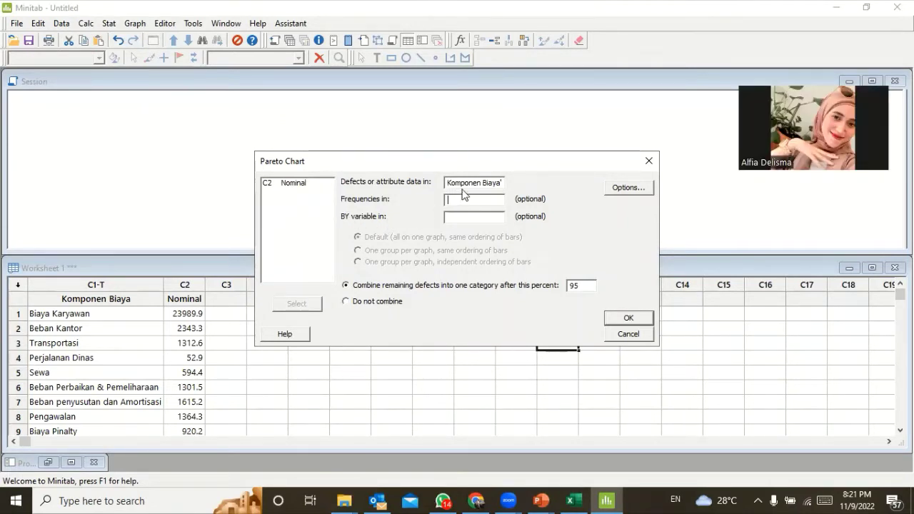
double_click(281, 184)
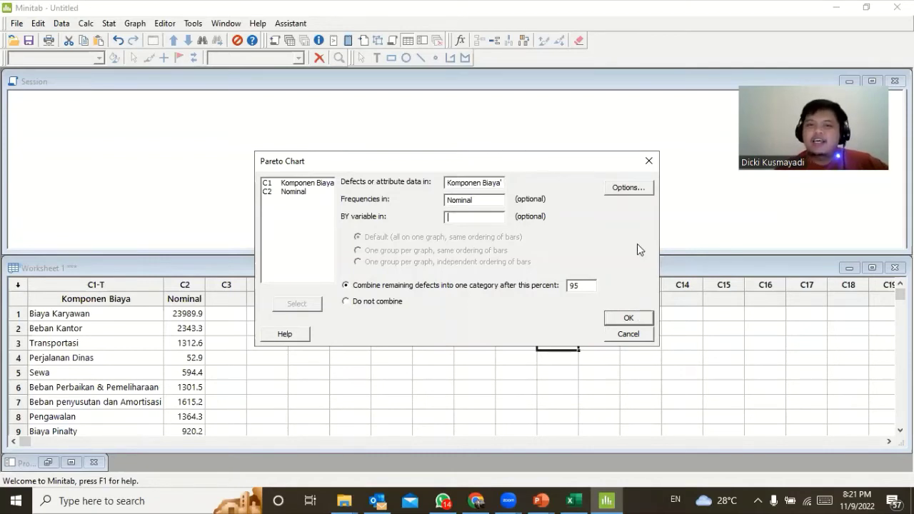
- Set the Pareto chart's title to "KOMPONEN BIAYA" in its options
click(629, 190)
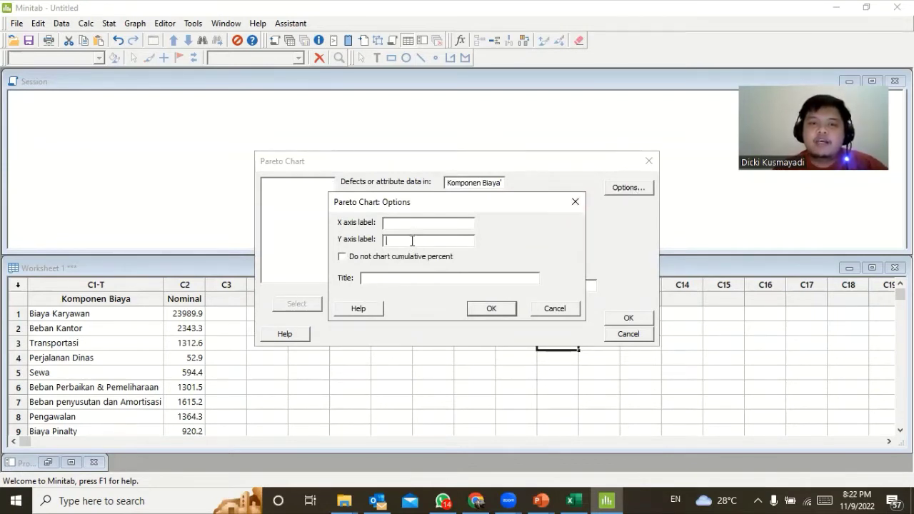
click(409, 281)
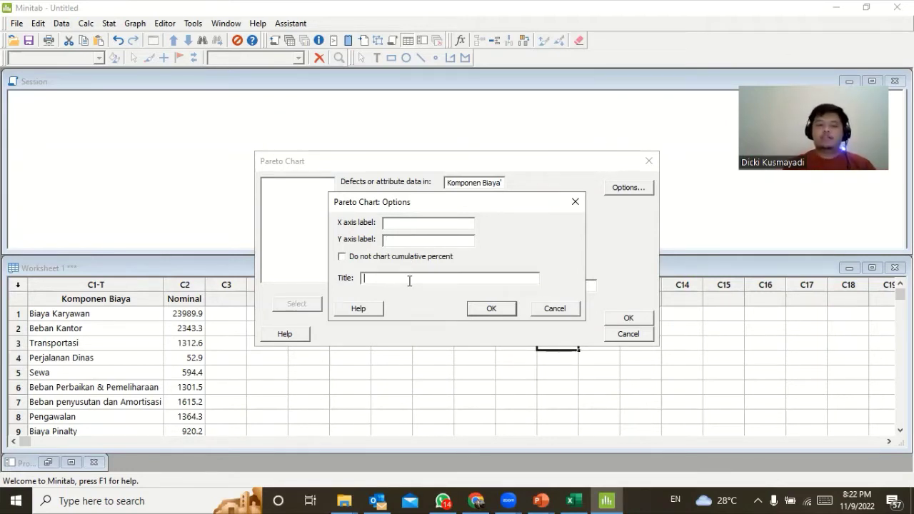
text(KOM)
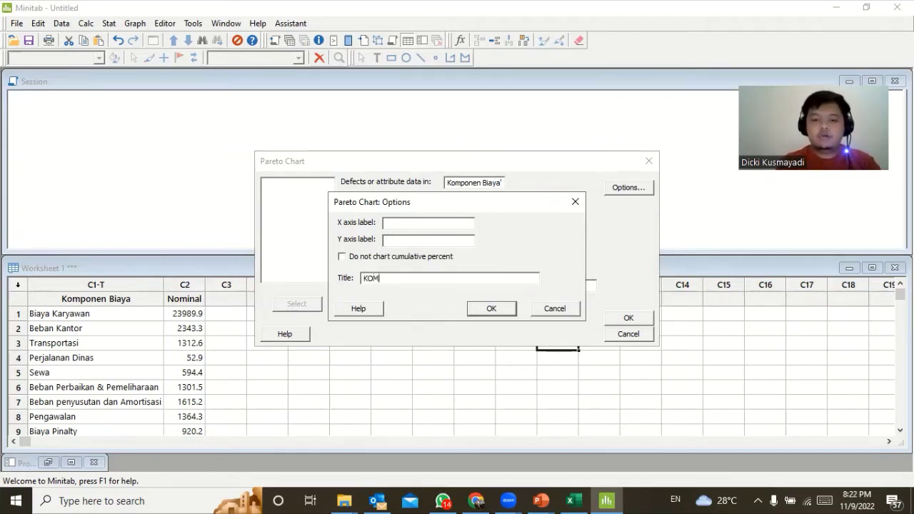
text(PONEN B)
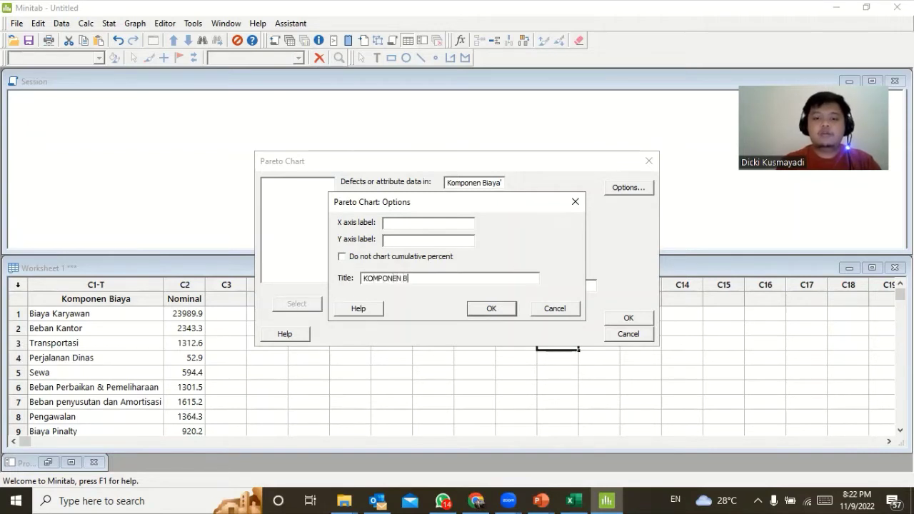
text(IAYA)
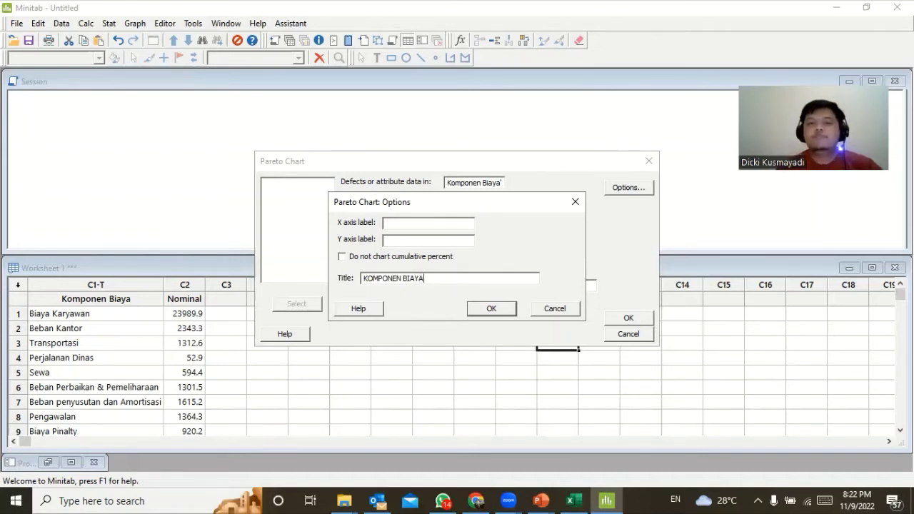
click(489, 309)
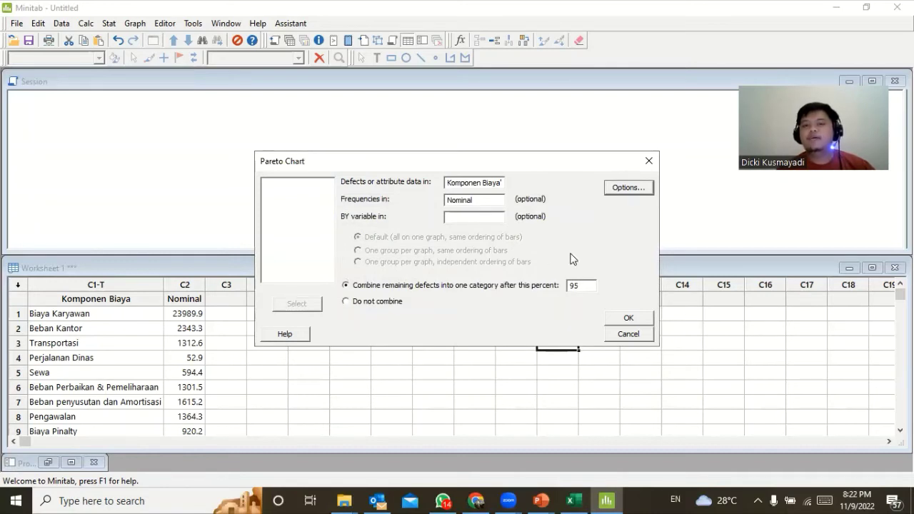
- Recheck the KOMPONEN BIAYA title in the options, generate the Pareto chart and maximize its window
click(629, 187)
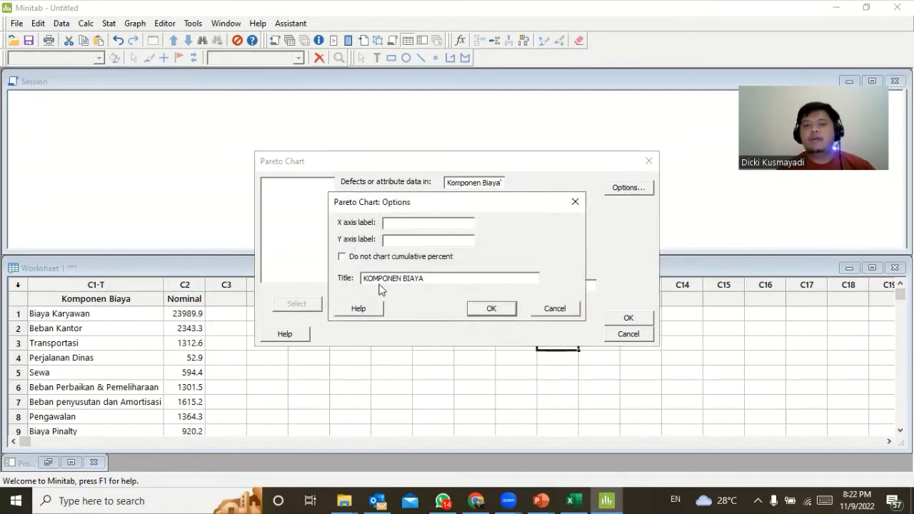
drag(426, 278, 361, 279)
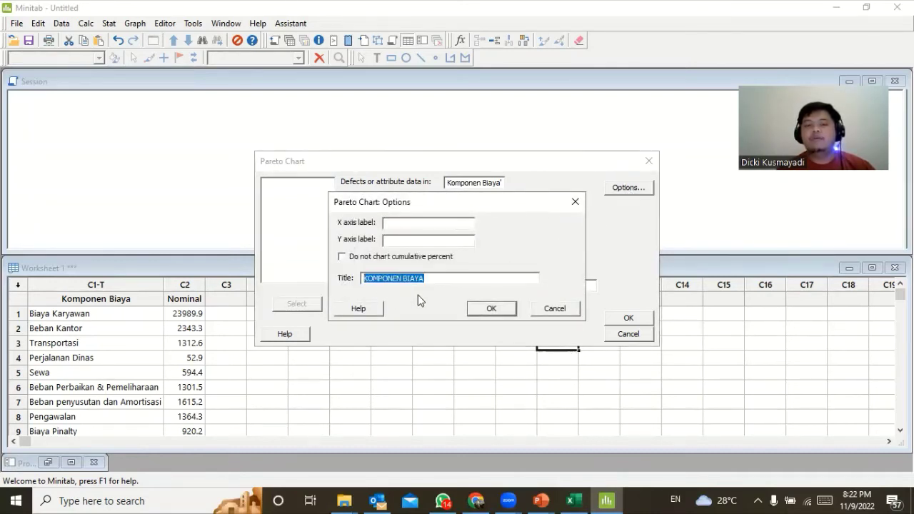
click(490, 309)
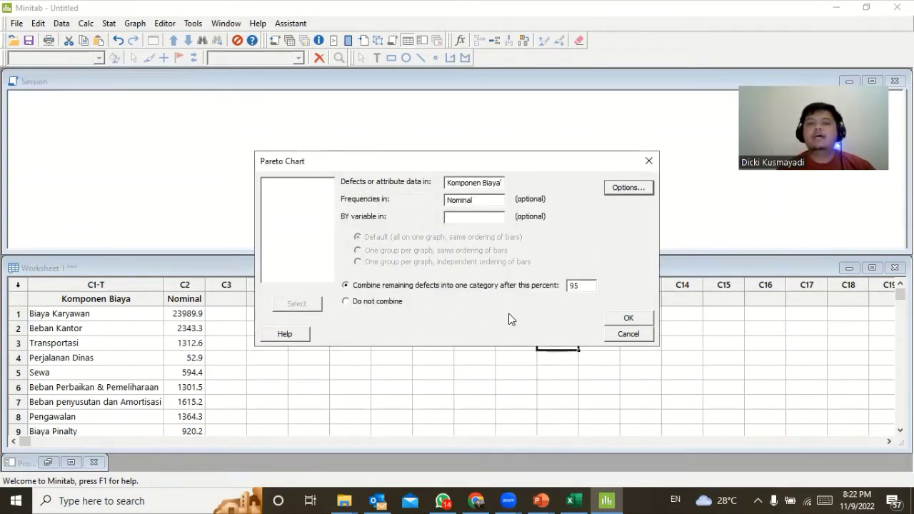
click(631, 321)
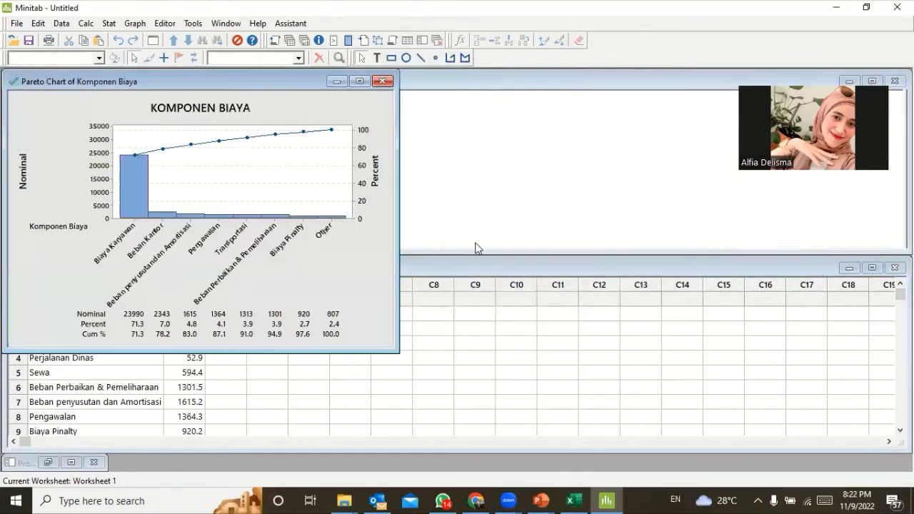
drag(228, 82, 470, 143)
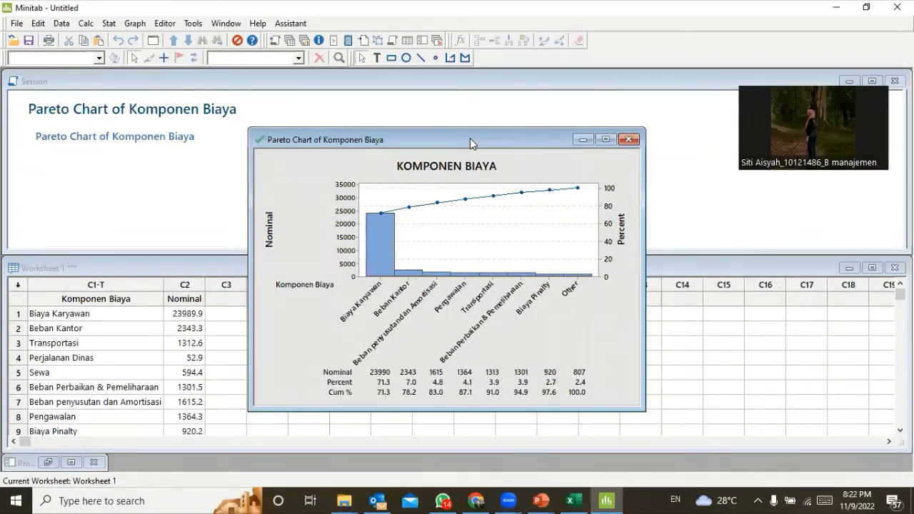
click(606, 139)
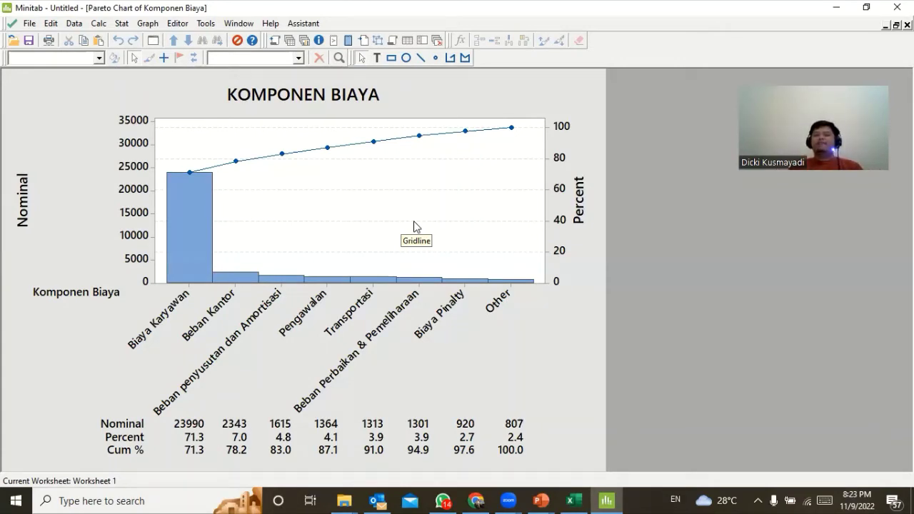
click(251, 280)
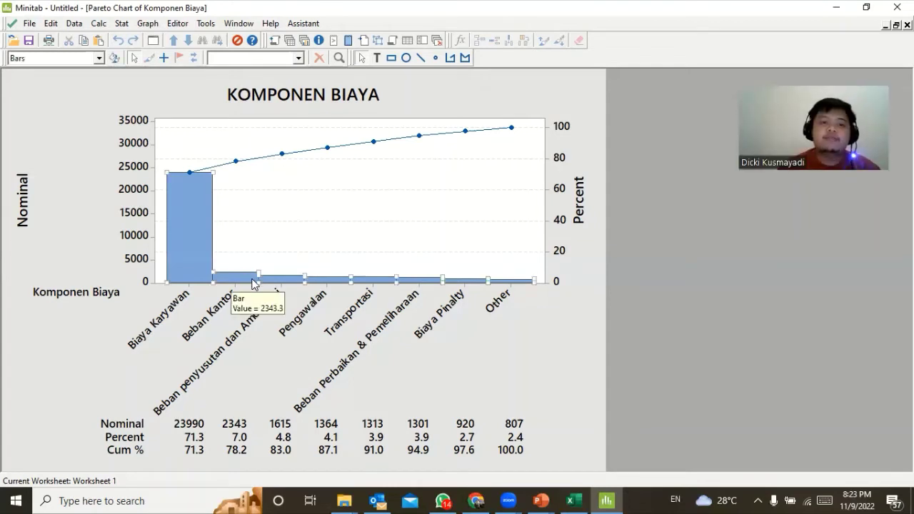
click(546, 343)
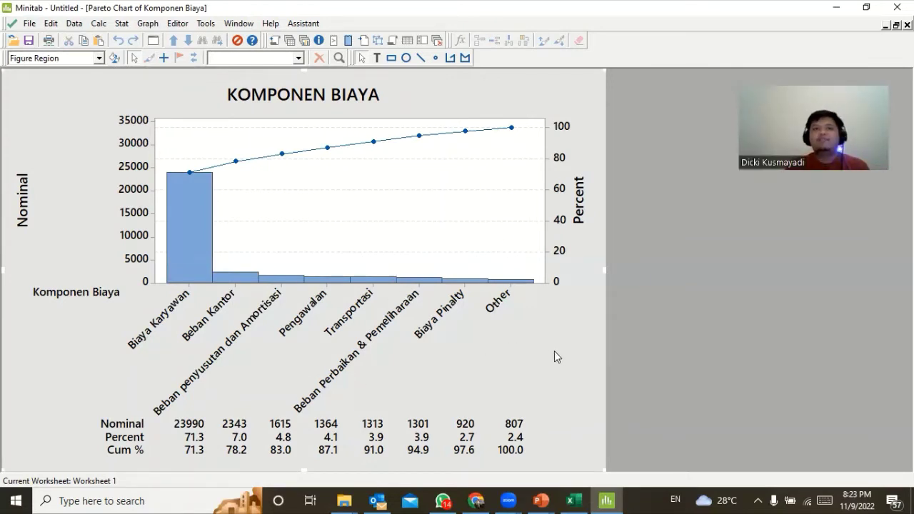
click(189, 260)
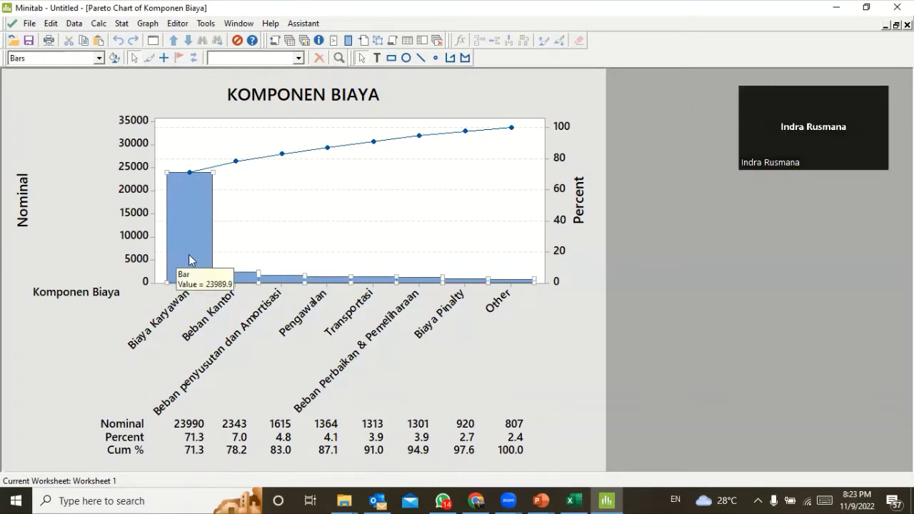
click(178, 427)
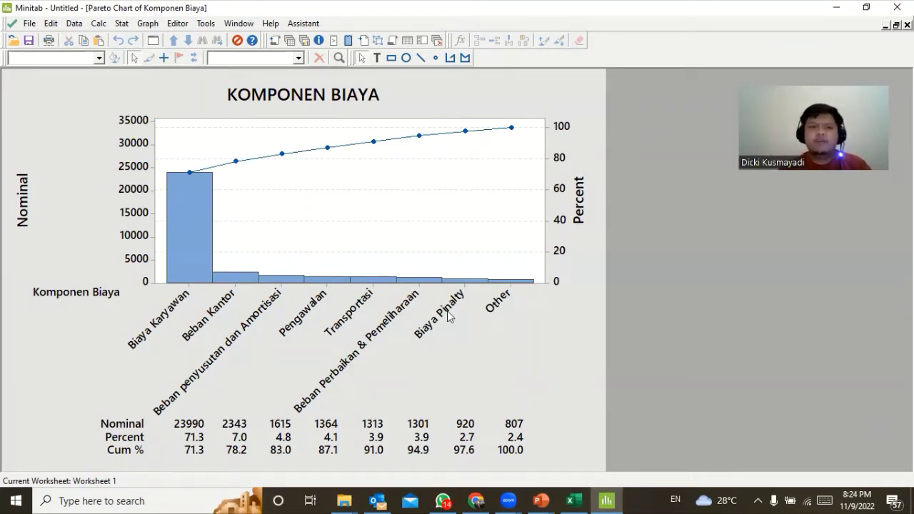
- Give only the Biaya Karyawan bar a custom fill pattern with a bright green background color
click(189, 229)
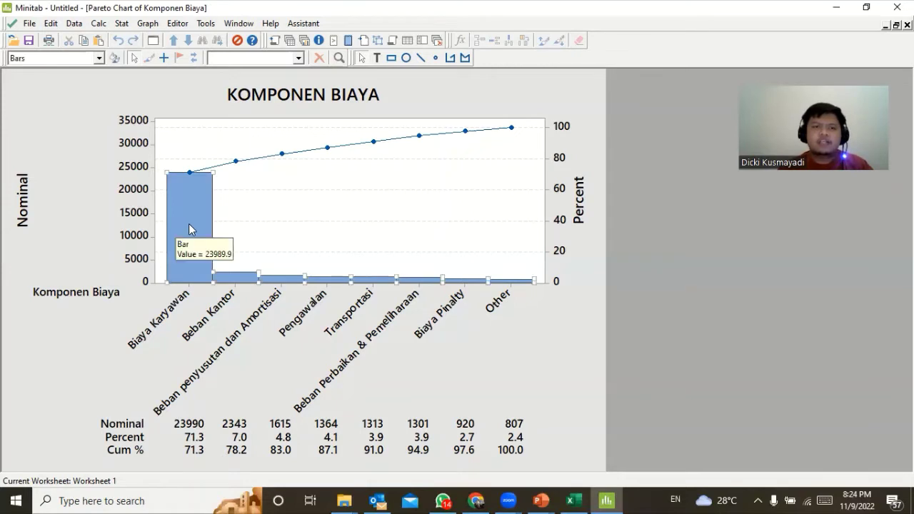
click(190, 230)
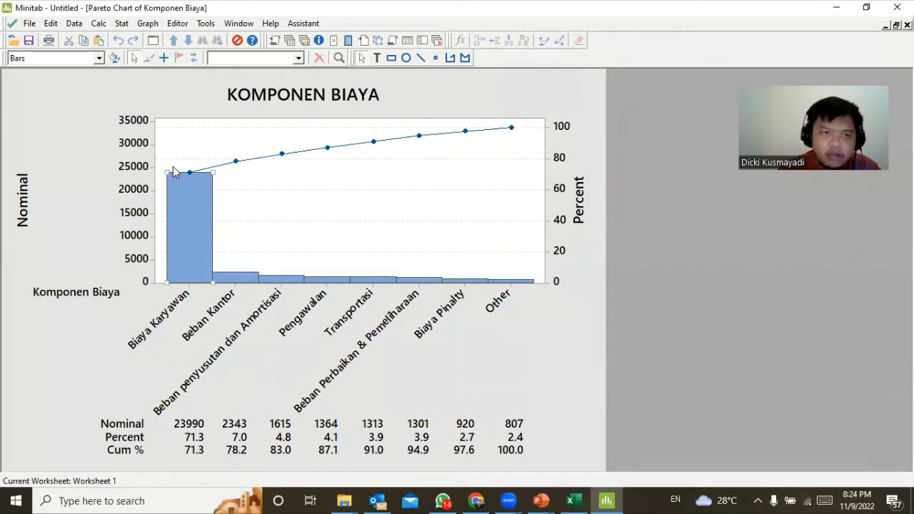
double_click(192, 220)
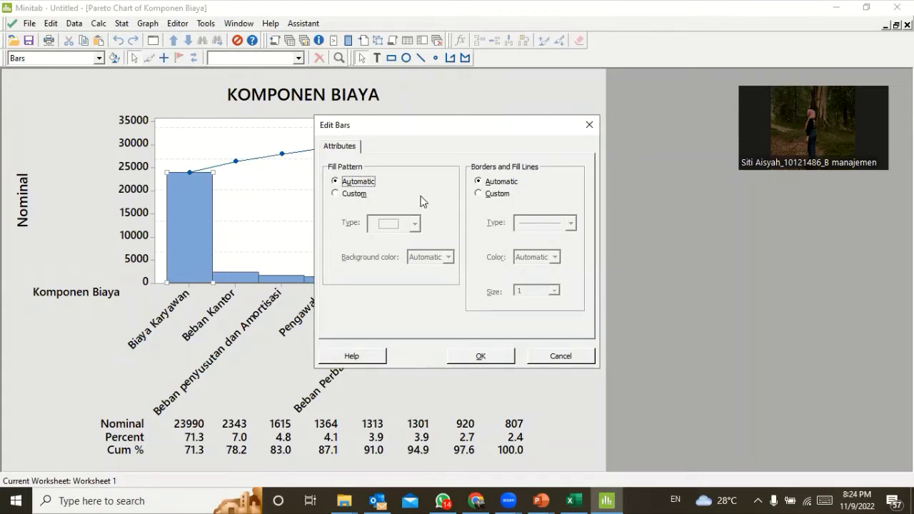
click(336, 195)
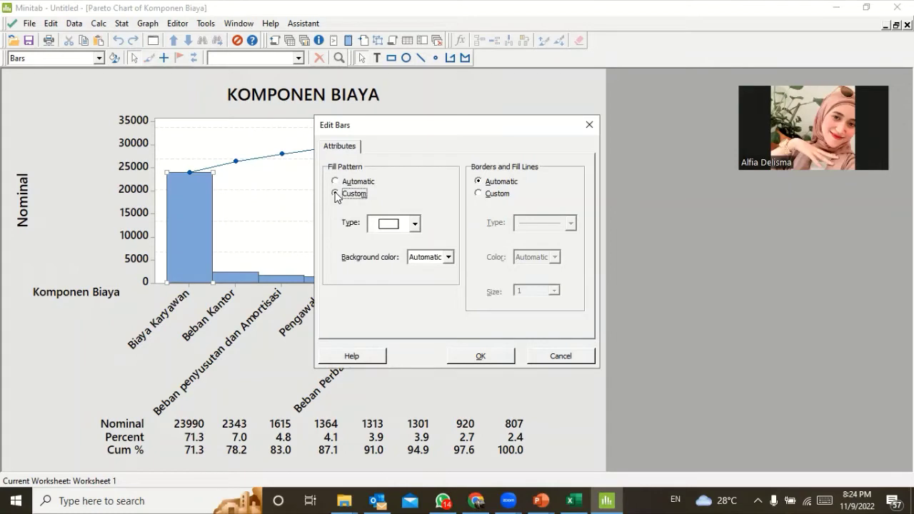
click(448, 257)
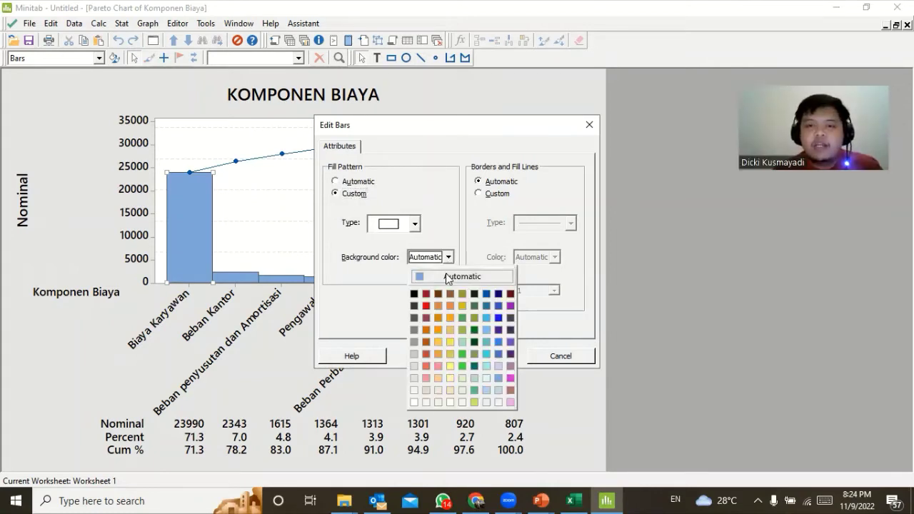
click(463, 367)
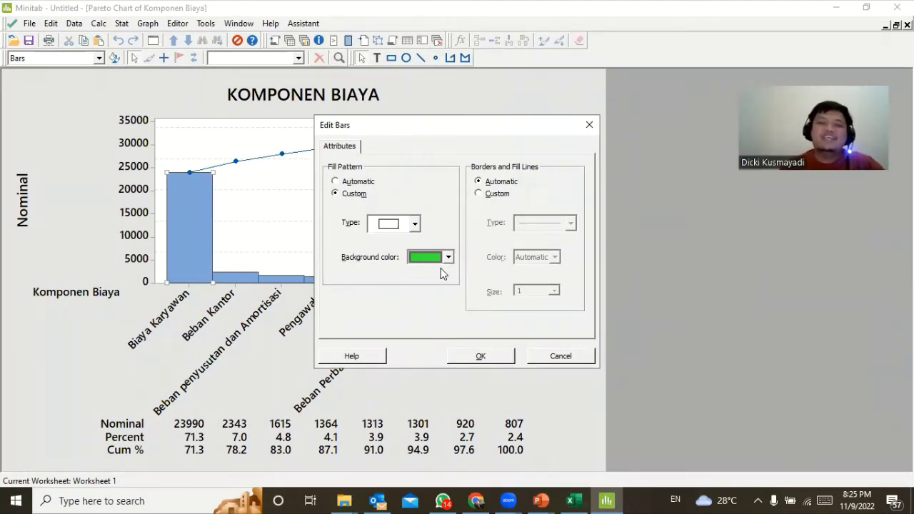
click(485, 357)
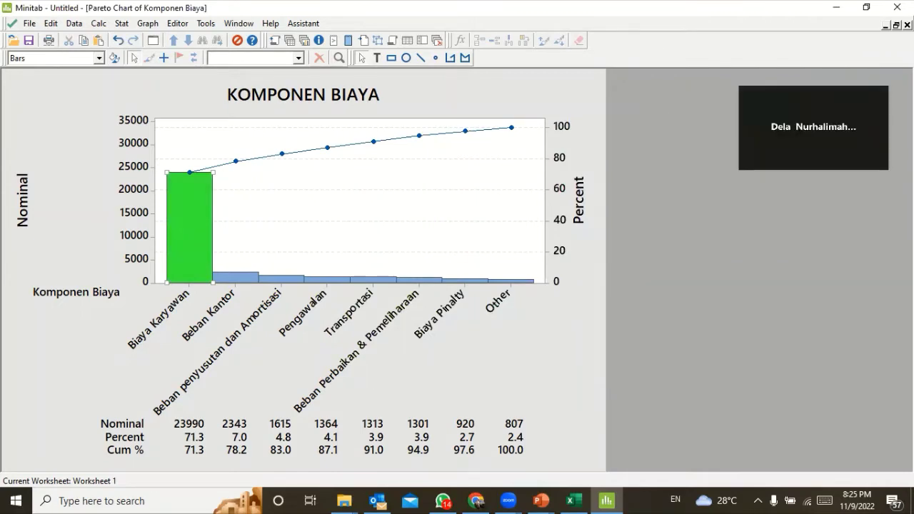
- Restore the Pareto chart window to its smaller size and reposition it over the session and worksheet windows
click(897, 25)
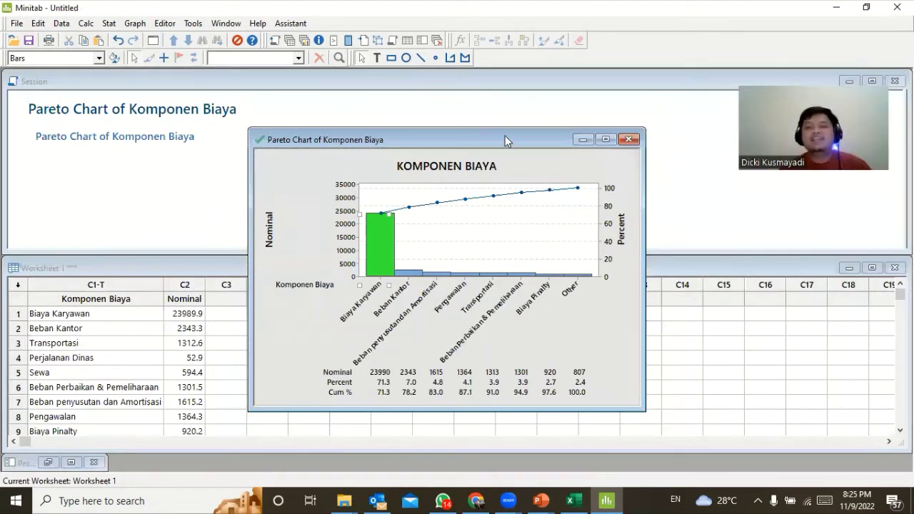
drag(505, 140, 522, 126)
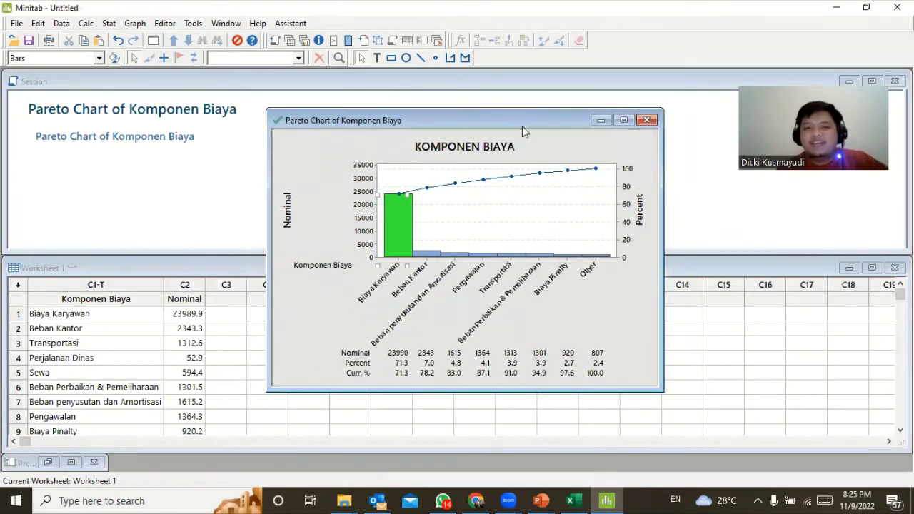
click(403, 251)
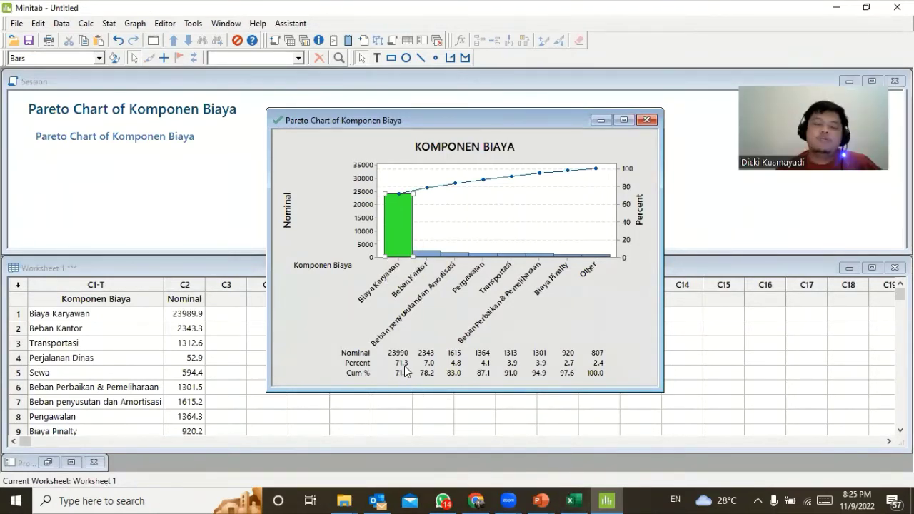
- Switch to Excel and examine the Biaya Karyawan row of the summary and the detailed 2021 cost breakdown in rows 19 to 58
click(577, 498)
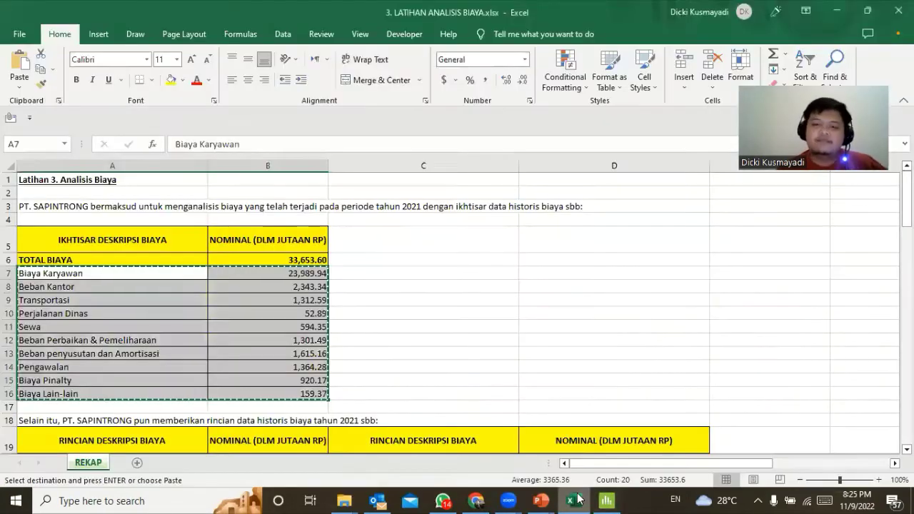
click(476, 312)
drag(86, 276, 283, 277)
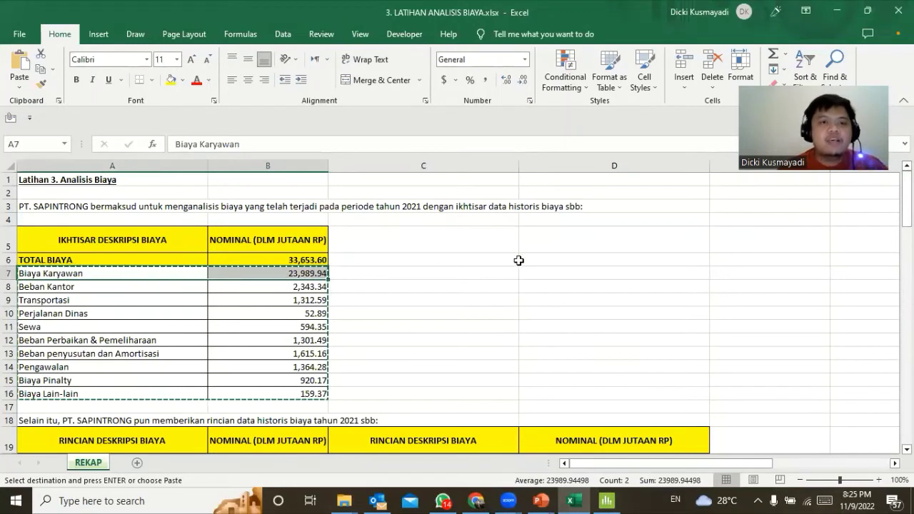
click(521, 260)
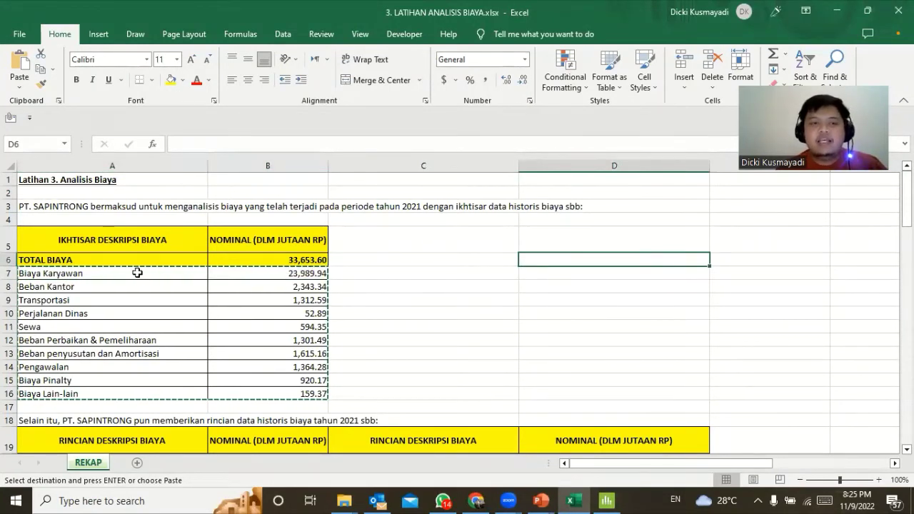
drag(136, 273, 314, 279)
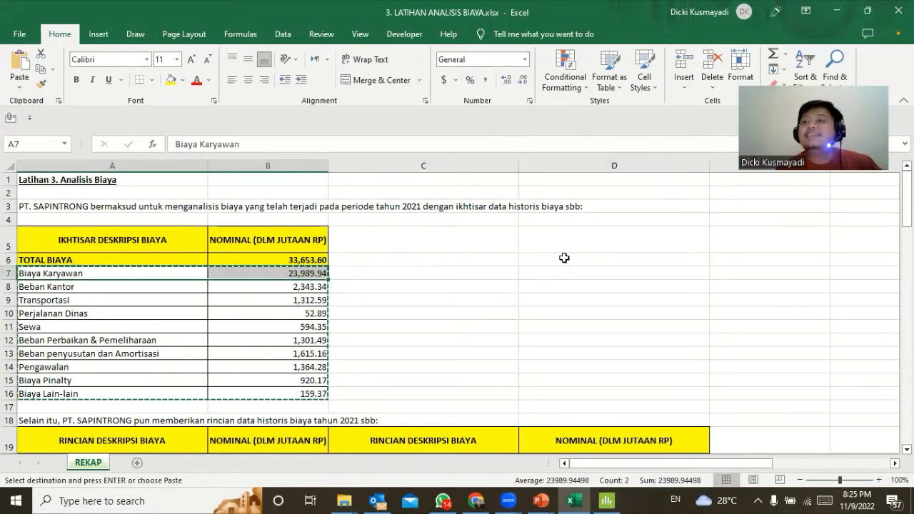
scroll(565, 258, down, 6)
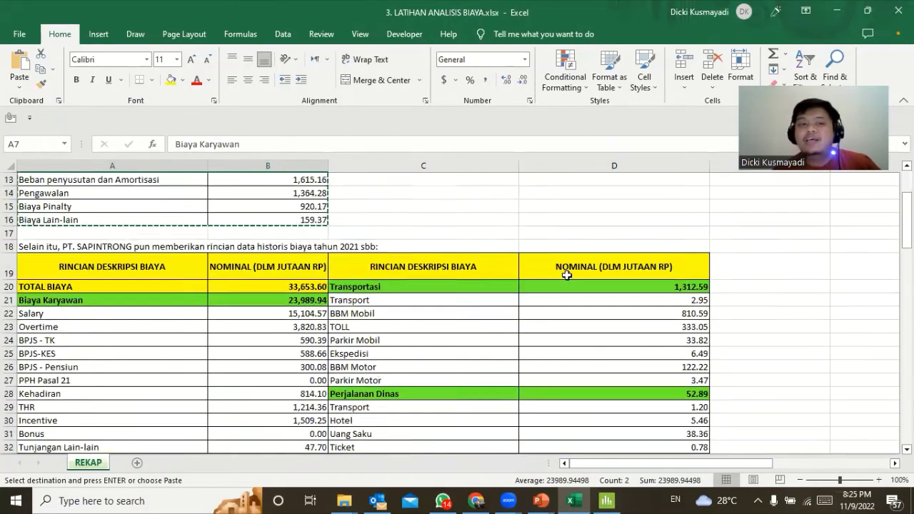
drag(89, 186, 675, 409)
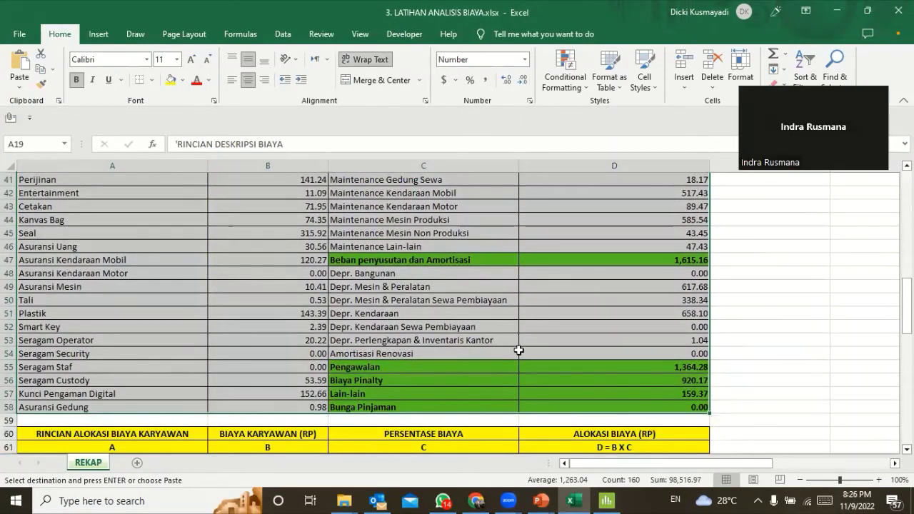
scroll(518, 345, up, 7)
scroll(518, 346, up, 2)
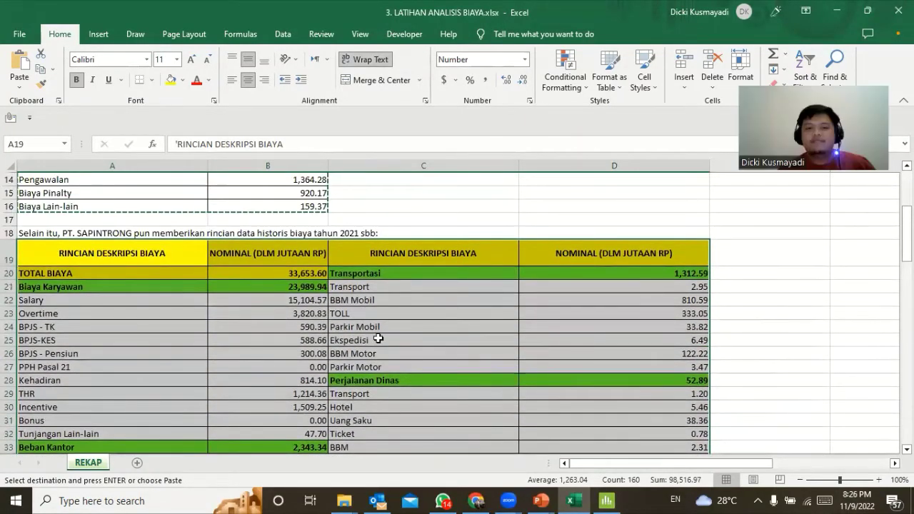
- Copy the Biaya Karyawan breakdown from Salary to Tunjangan Lain-lain with its nominal values, cells A22:B32
click(70, 288)
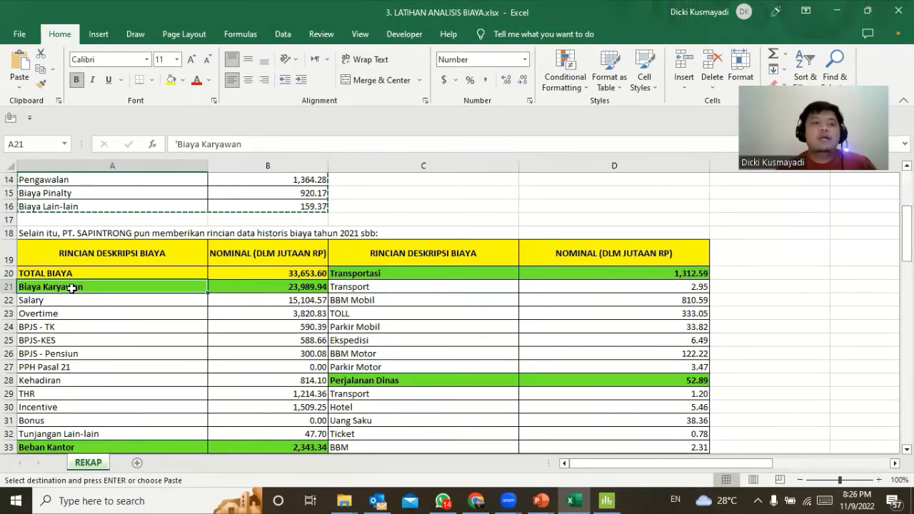
click(65, 298)
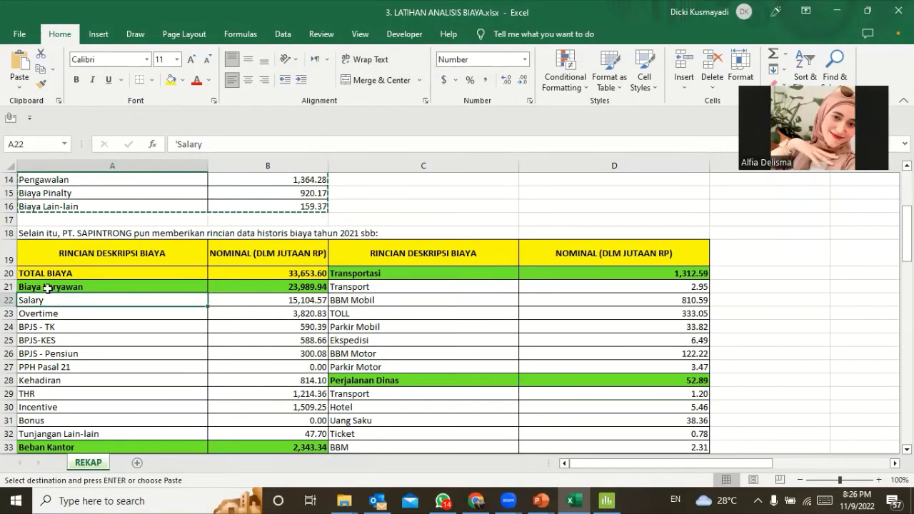
drag(48, 301, 300, 430)
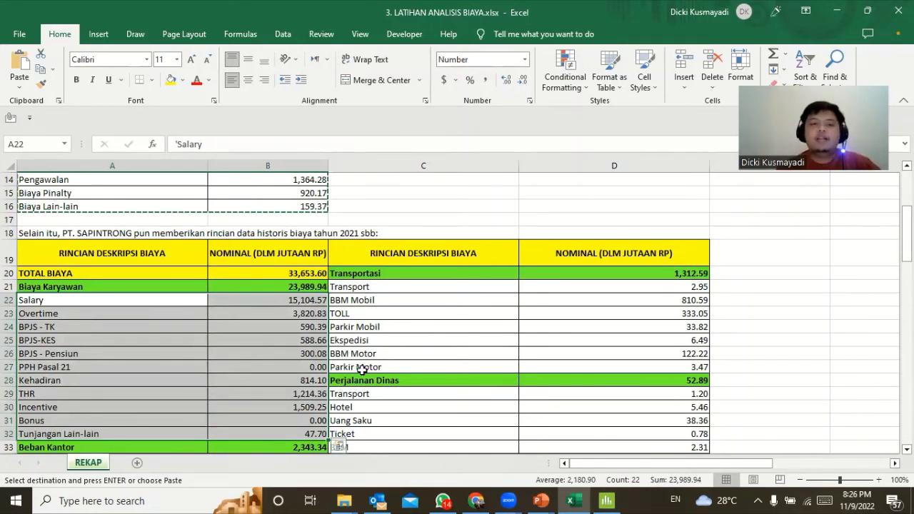
right_click(293, 350)
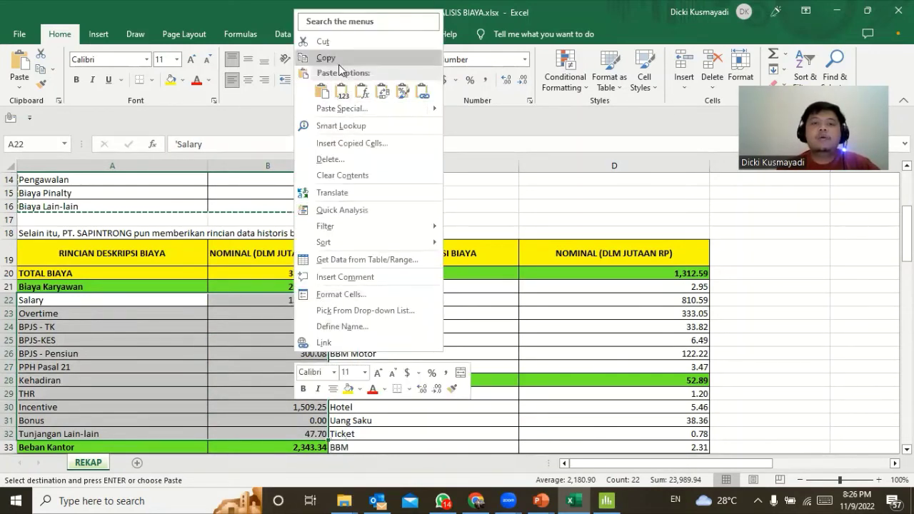
click(340, 63)
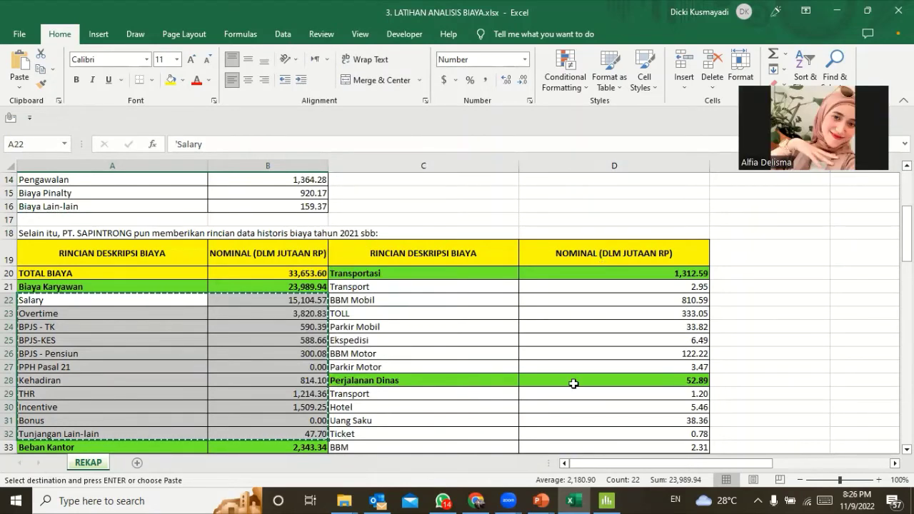
- Switch to Minitab and paste the copied Biaya Karyawan breakdown into Worksheet 1 starting at row 1 of column C4
click(607, 501)
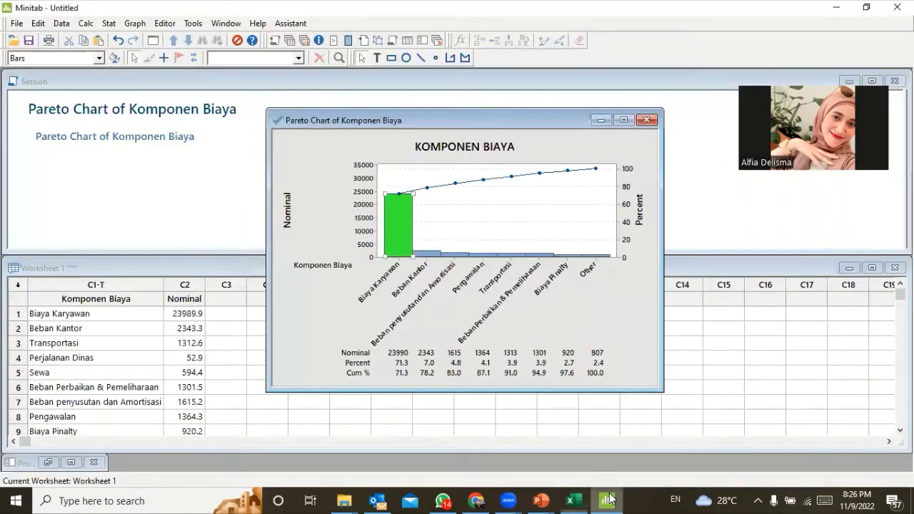
click(767, 342)
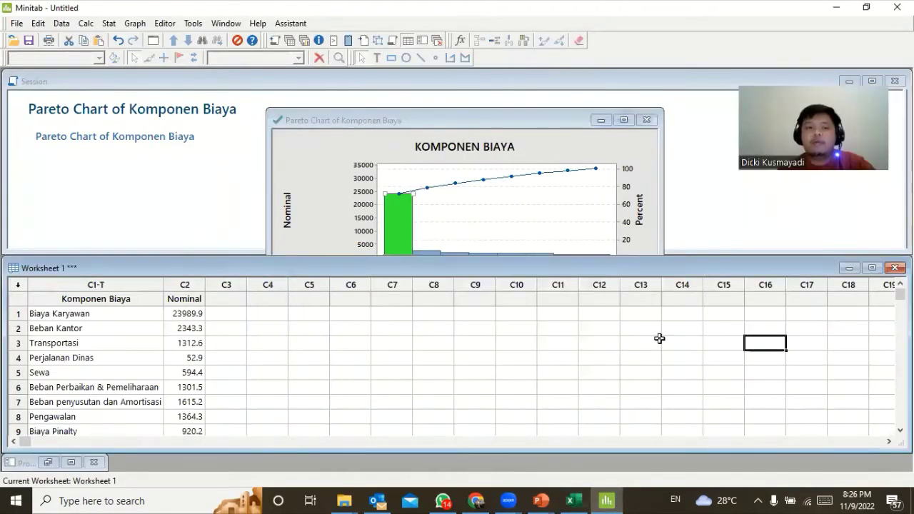
click(272, 310)
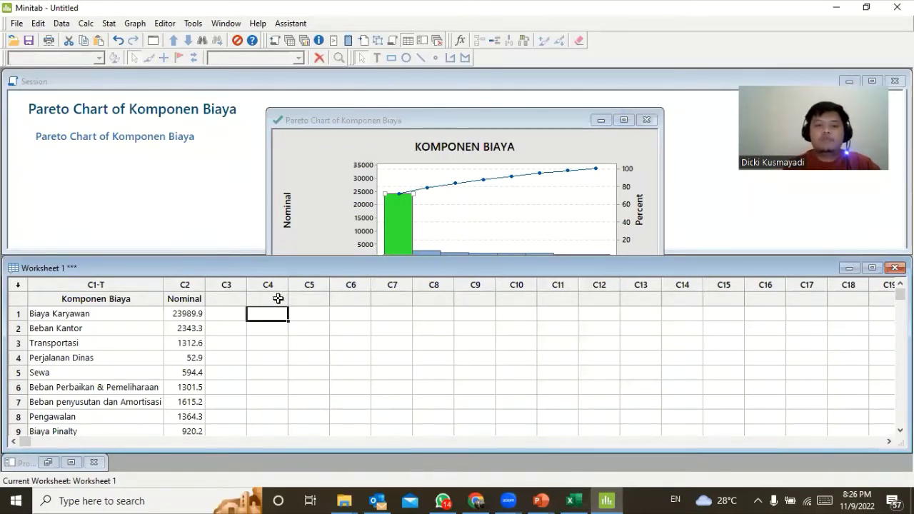
key(ctrl+v)
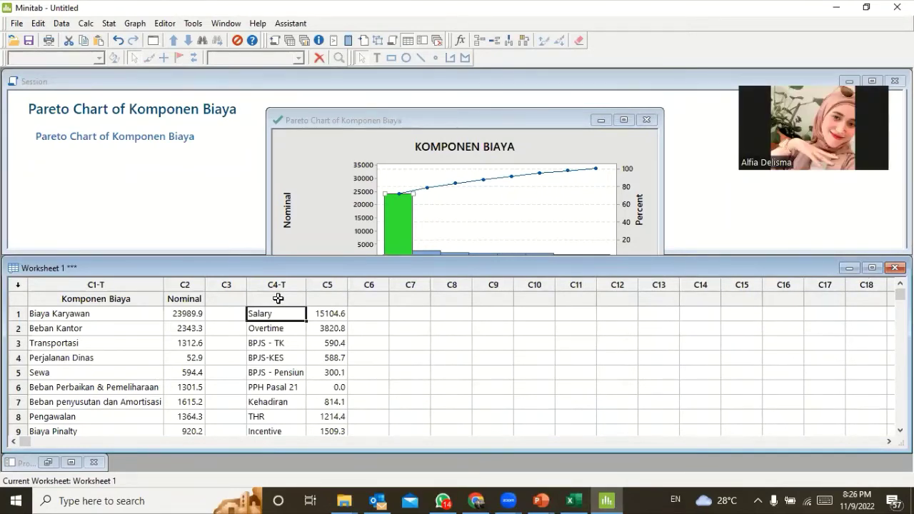
- Name column C4 "Biaya Karyawan"
click(278, 299)
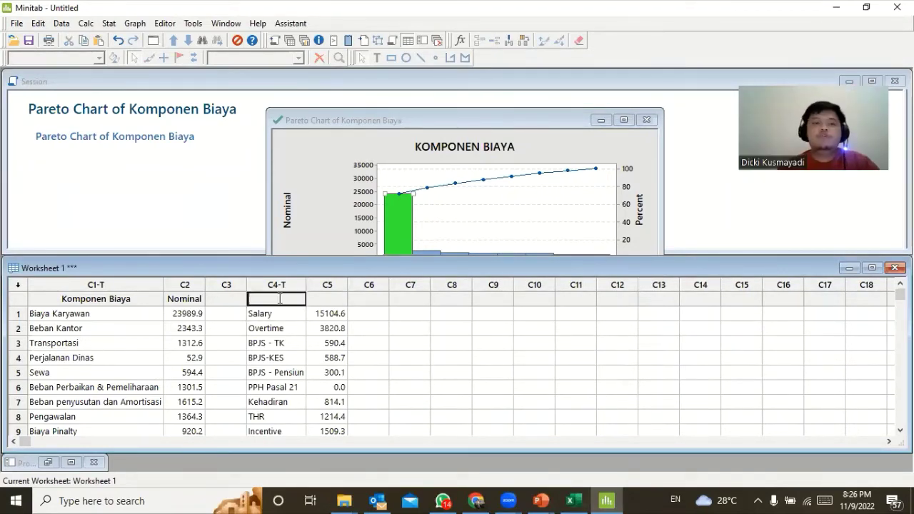
text(bIAYA)
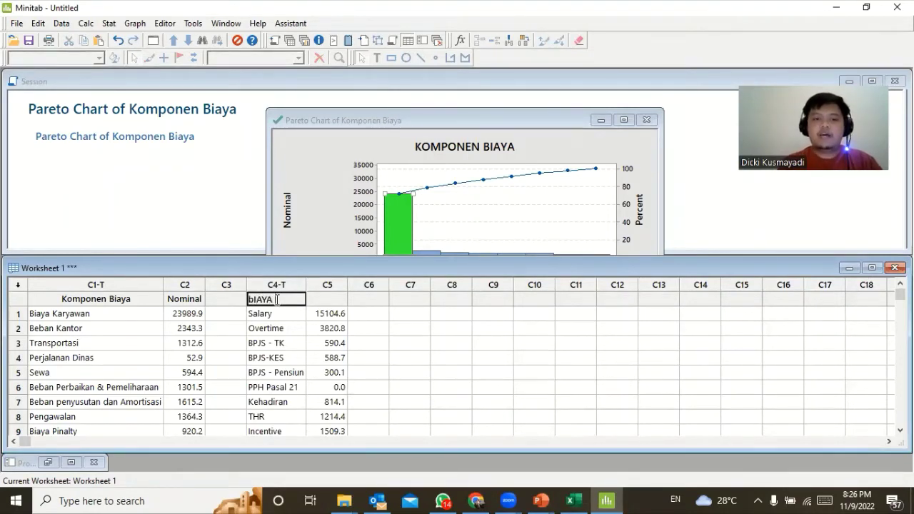
key(BackSpace)
key(BackSpace)
key(BackSpace)
key(BackSpace)
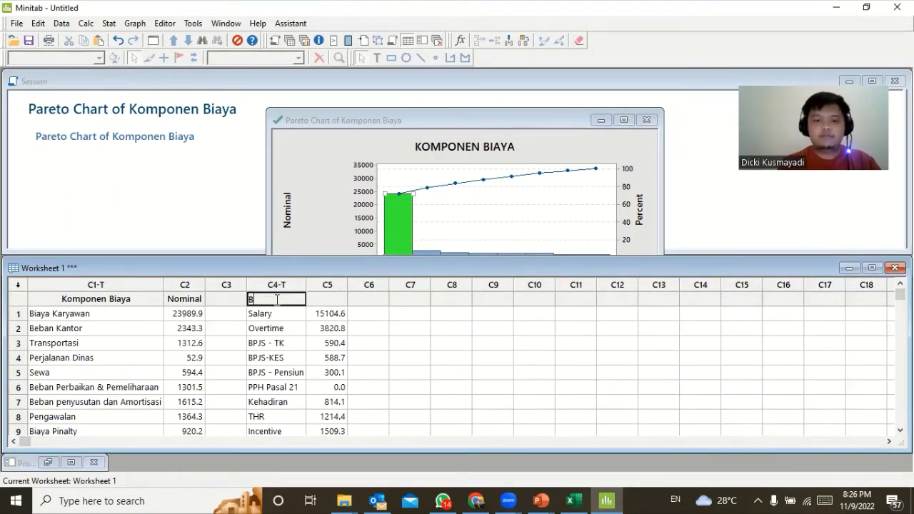
text(iaya Karyawan)
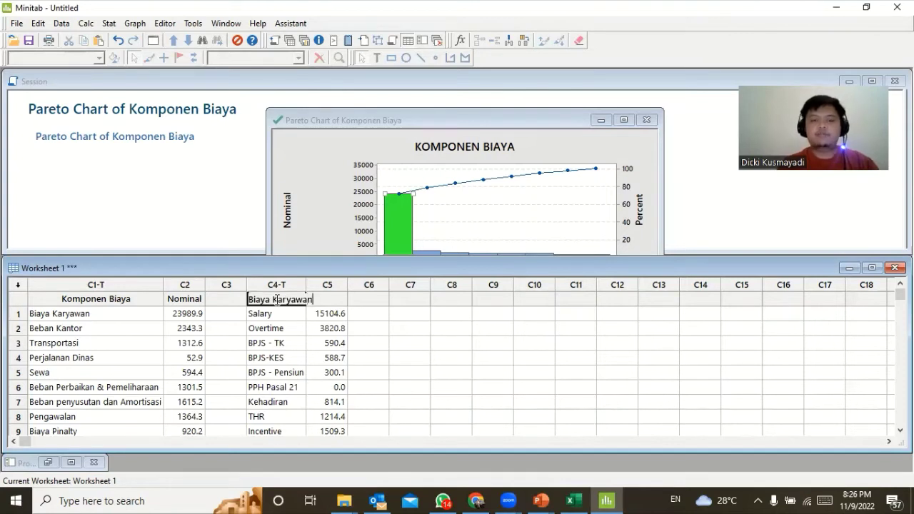
key(Return)
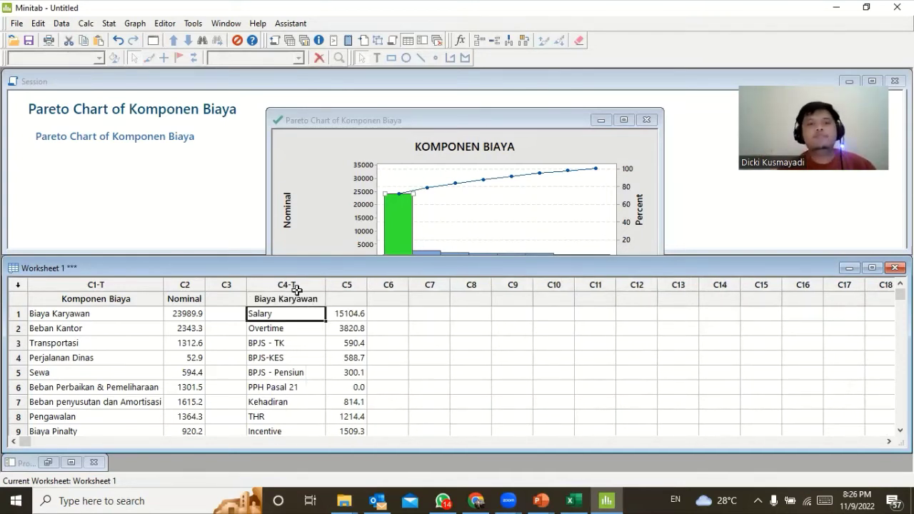
- Name column C5 "Nominal1"
click(349, 300)
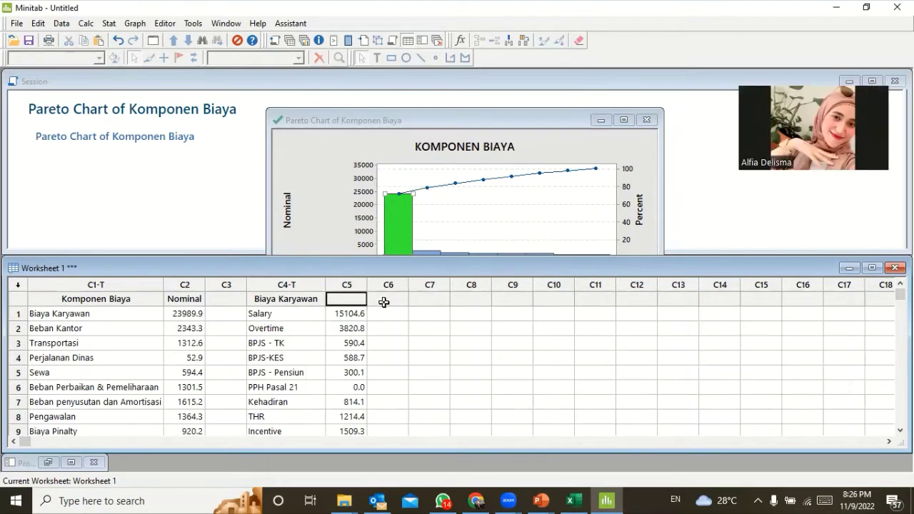
text(Nominal)
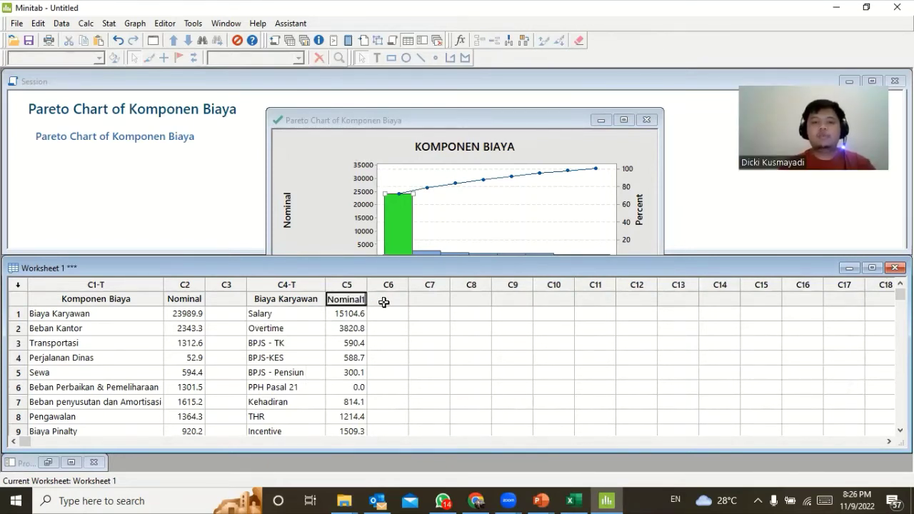
text(1)
key(Return)
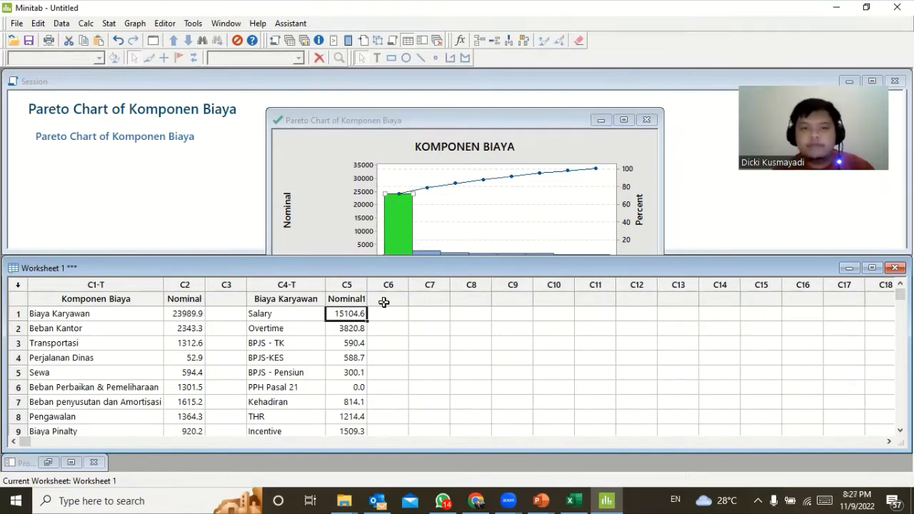
- Examine the pasted employee cost items and their amounts in columns C4 and C5, from Salary to Tunjangan Lain-lain
click(419, 315)
scroll(422, 332, down, 1)
scroll(439, 356, up, 1)
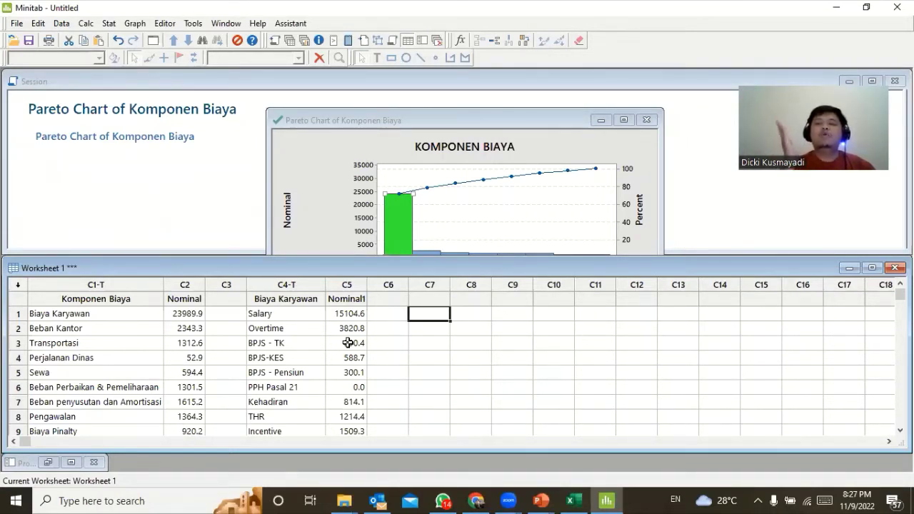
click(290, 314)
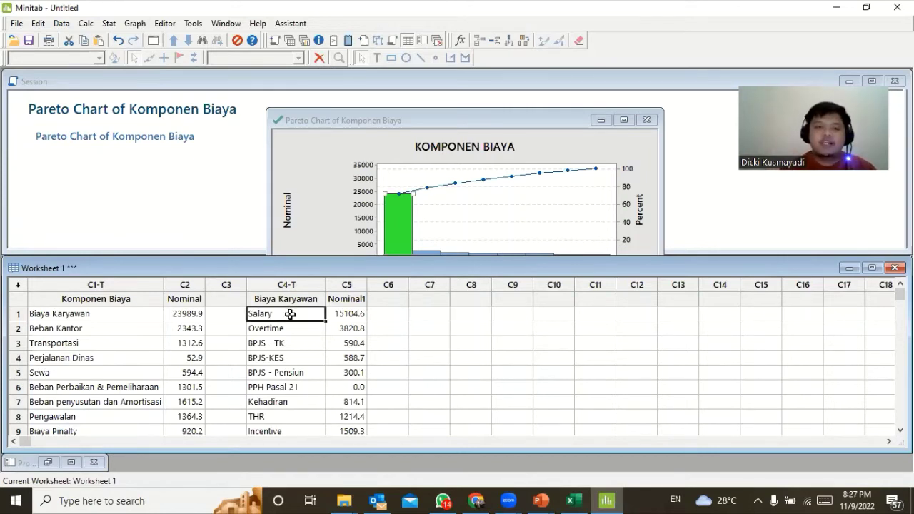
click(294, 329)
scroll(310, 399, down, 2)
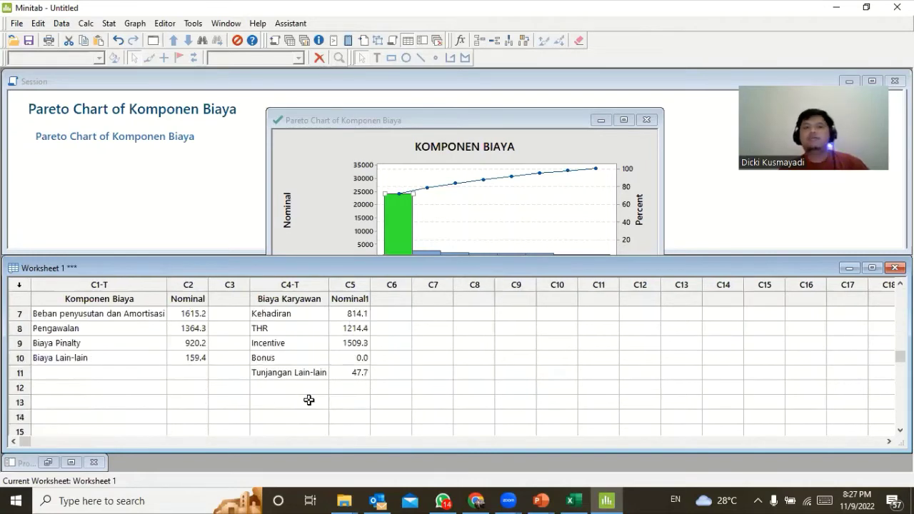
scroll(310, 401, up, 2)
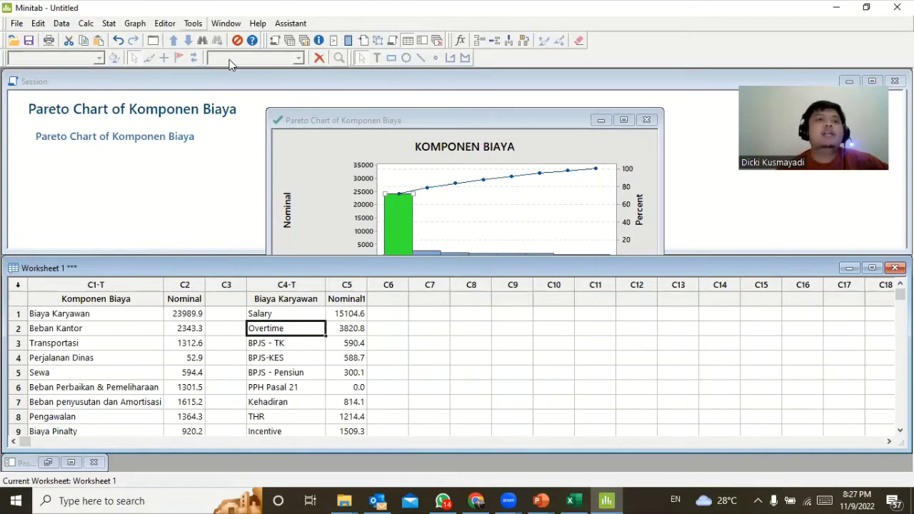
- Set up a new Pareto Chart with Biaya Karyawan as the attribute data and Nominal1 as the frequencies
click(109, 24)
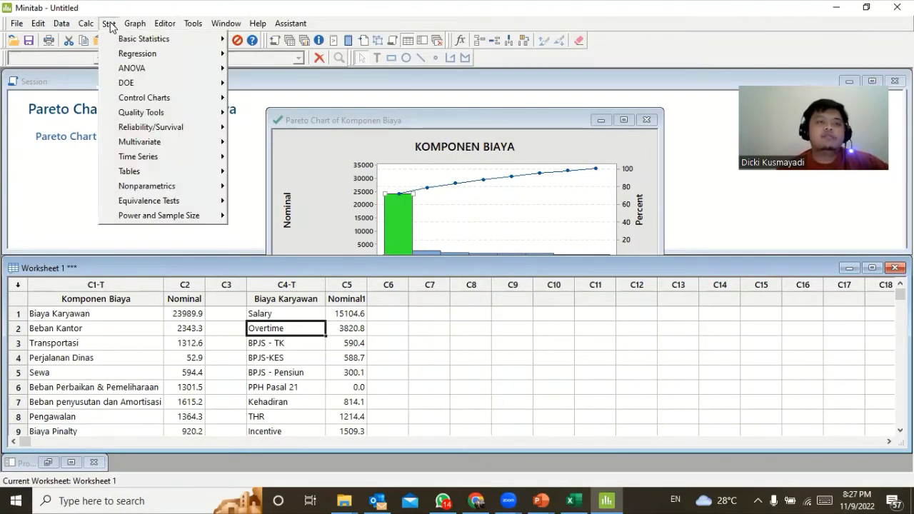
mouse_move(140, 117)
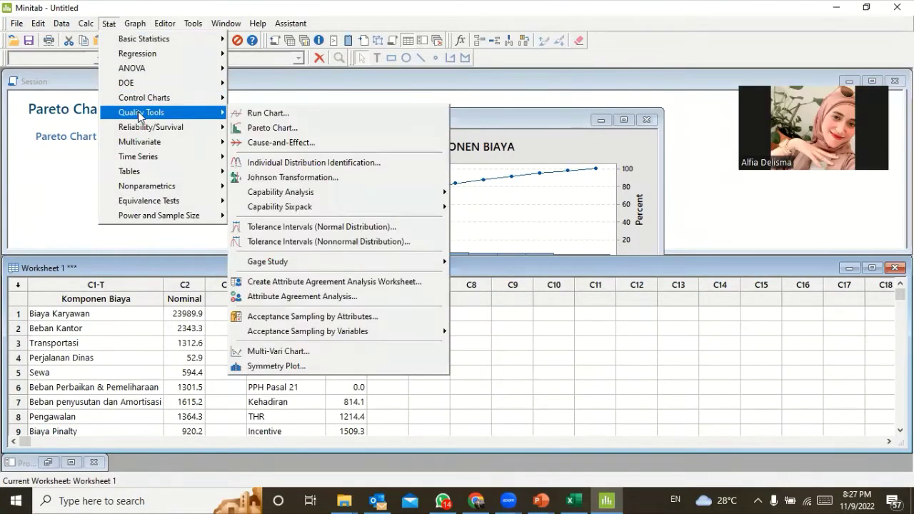
click(331, 130)
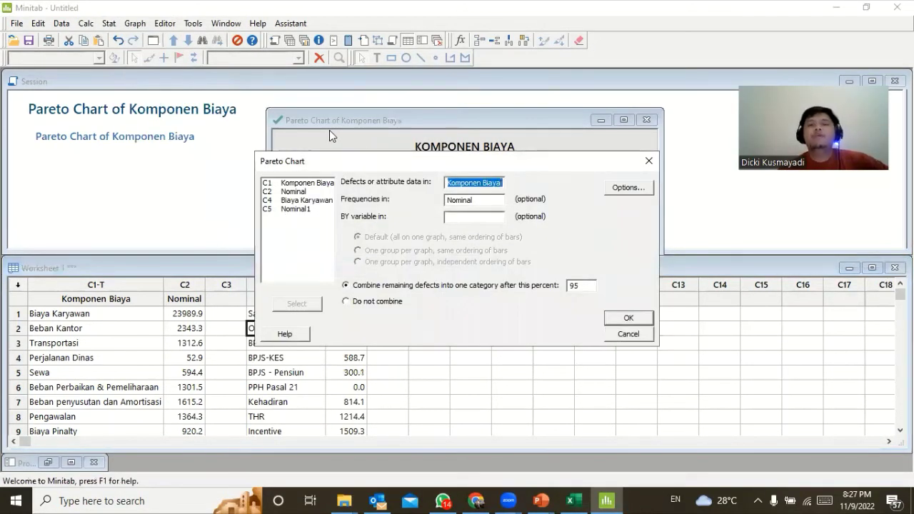
double_click(289, 204)
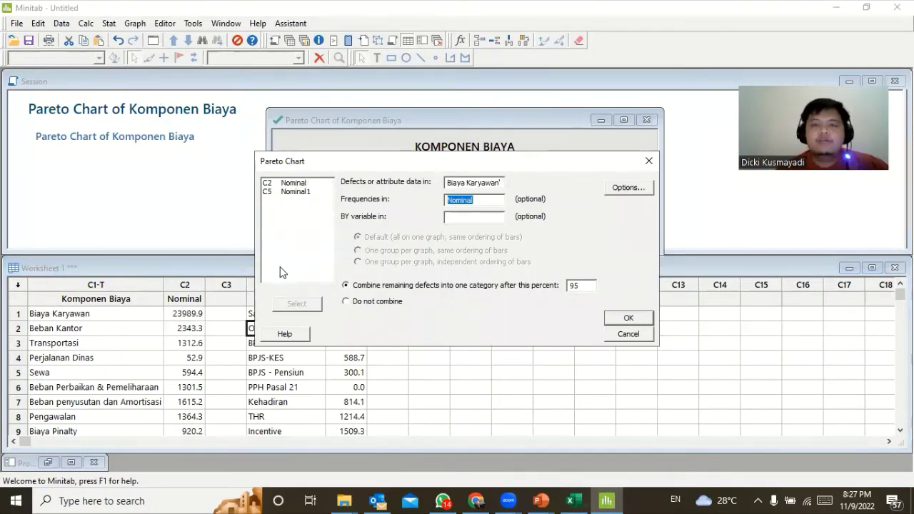
double_click(290, 193)
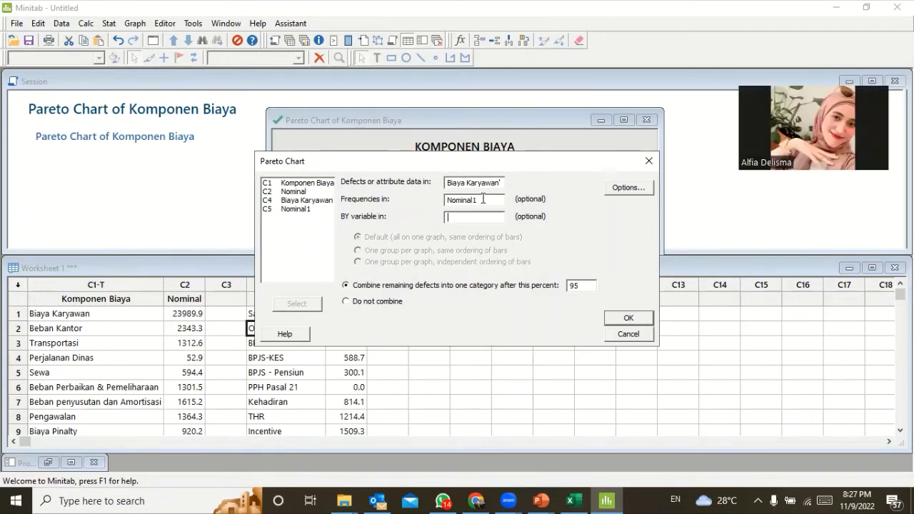
- Set the title in the Pareto chart options to "BIAYA KARYAWAN"
click(629, 188)
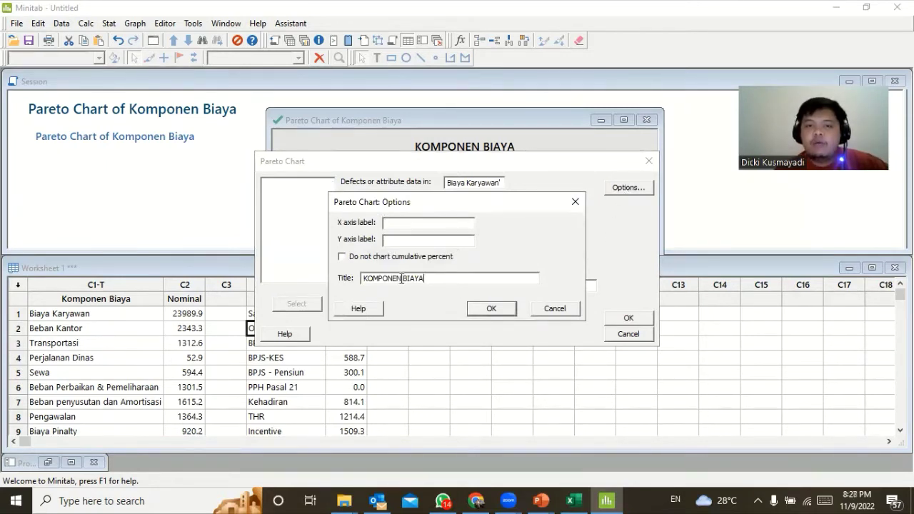
drag(404, 278, 367, 259)
key(BackSpace)
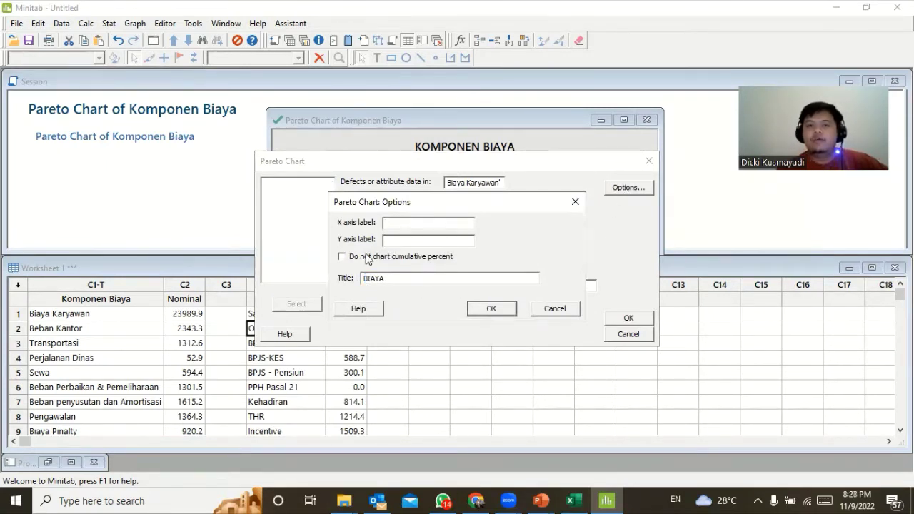
click(403, 280)
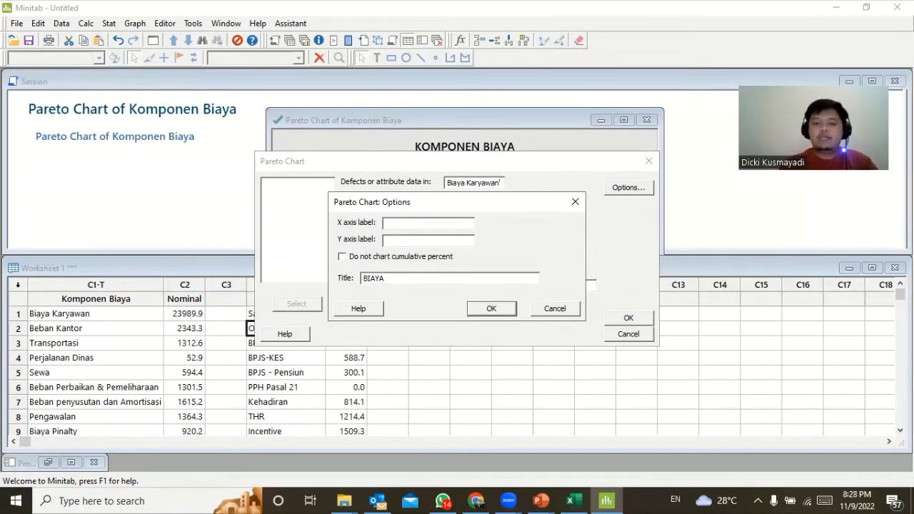
text(karyawa)
key(BackSpace)
key(BackSpace)
key(BackSpace)
key(BackSpace)
key(BackSpace)
key(BackSpace)
key(BackSpace)
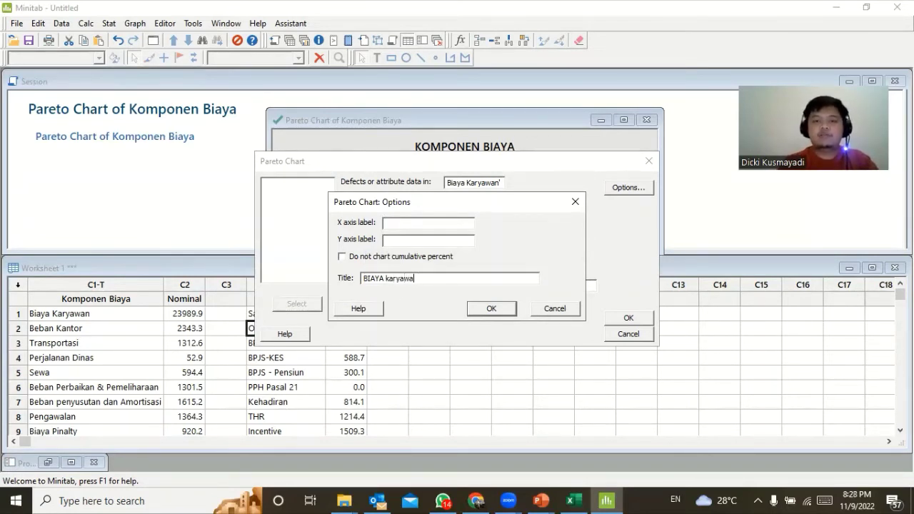
text(KARYAWAN)
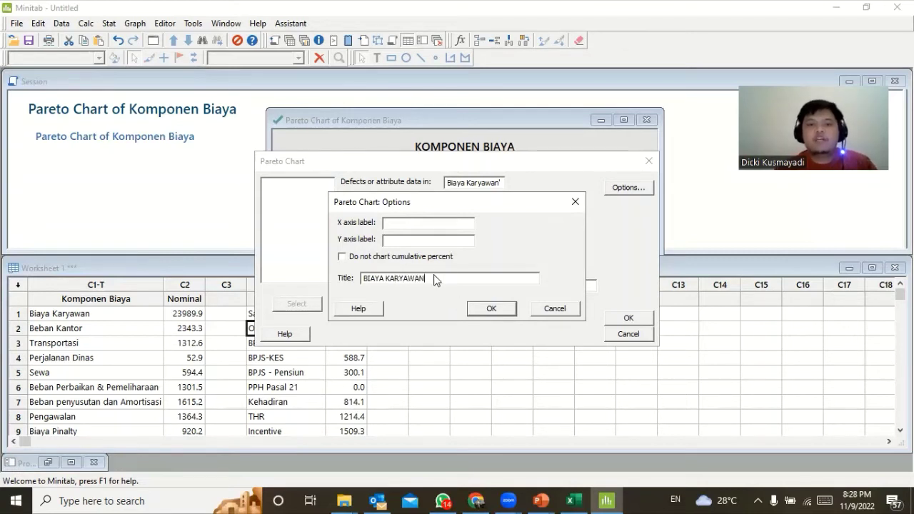
drag(426, 278, 352, 279)
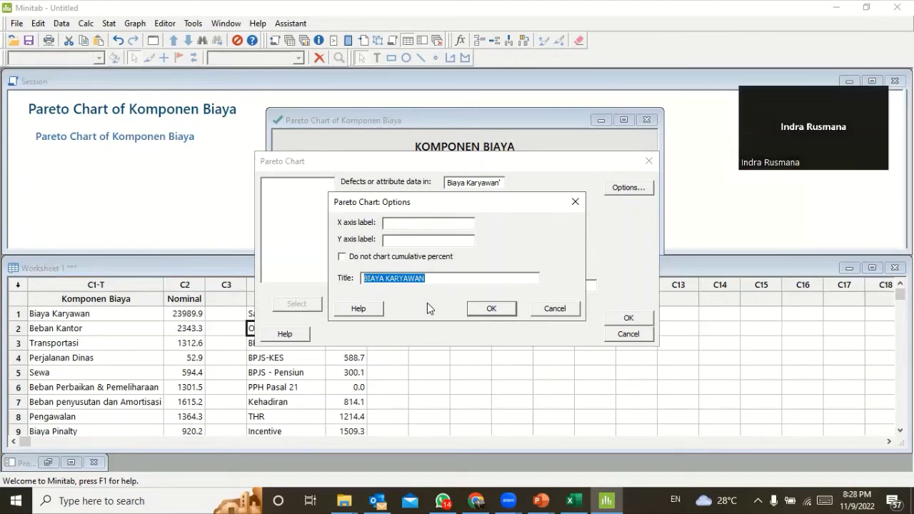
click(435, 280)
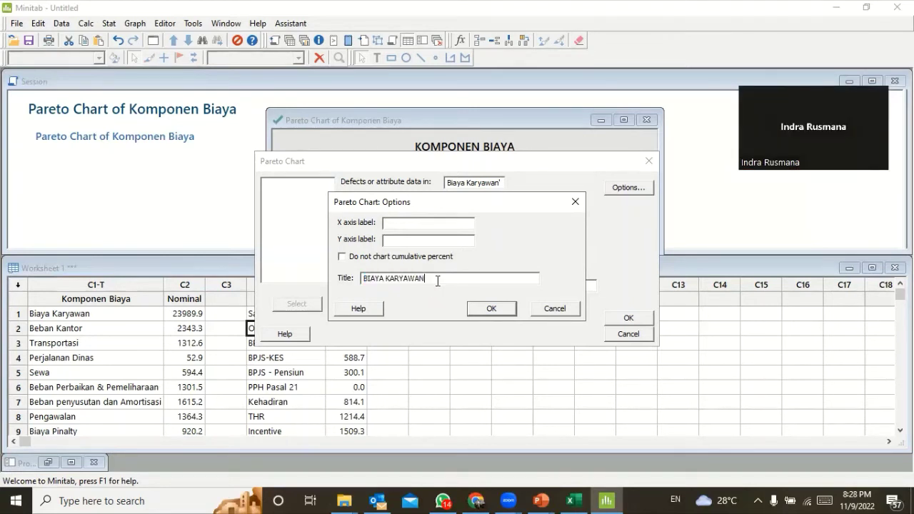
drag(451, 281, 362, 279)
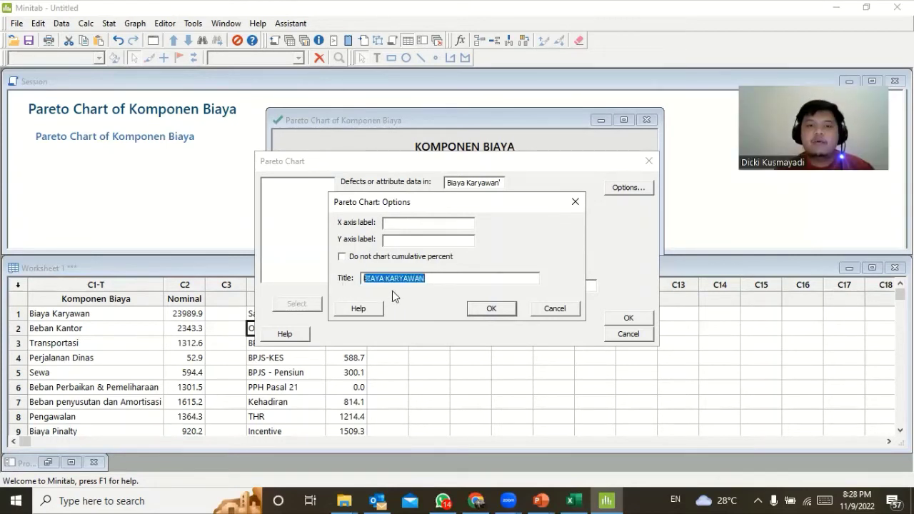
click(438, 280)
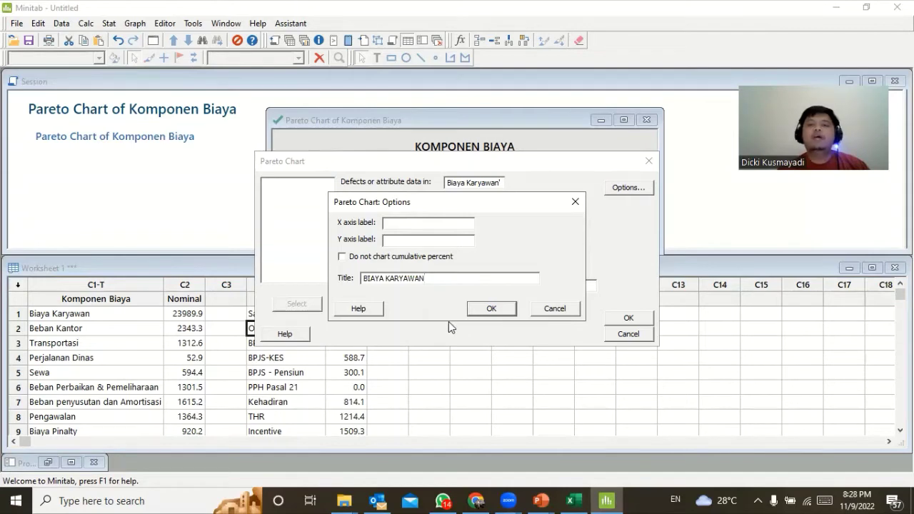
click(488, 316)
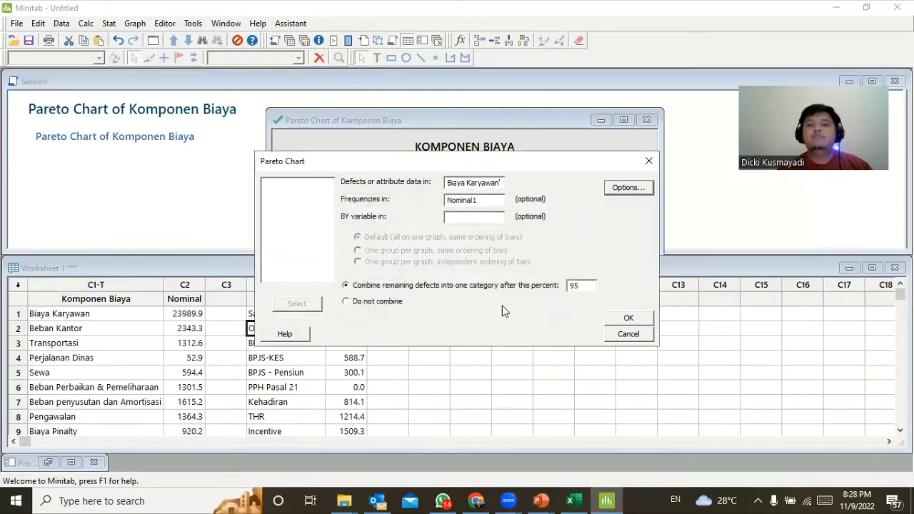
- Generate the Biaya Karyawan Pareto chart and move its window clear of the session headings
click(641, 320)
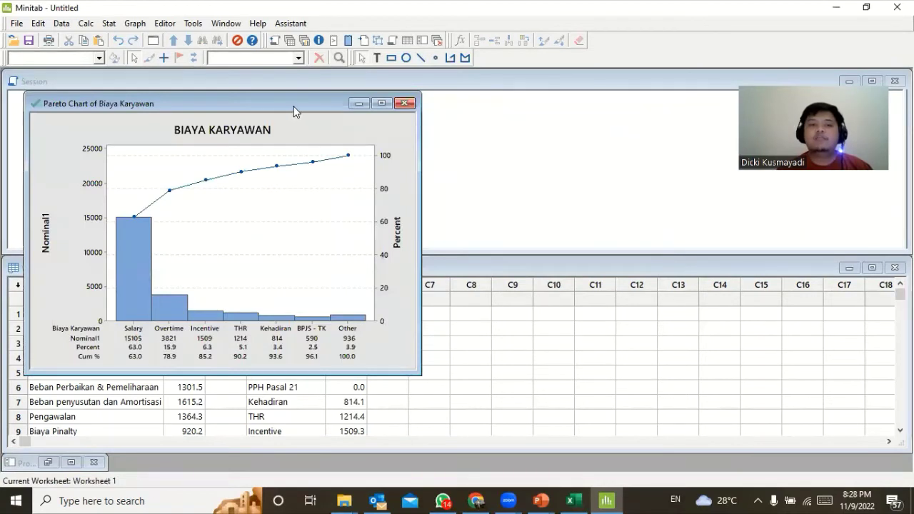
drag(293, 110, 511, 113)
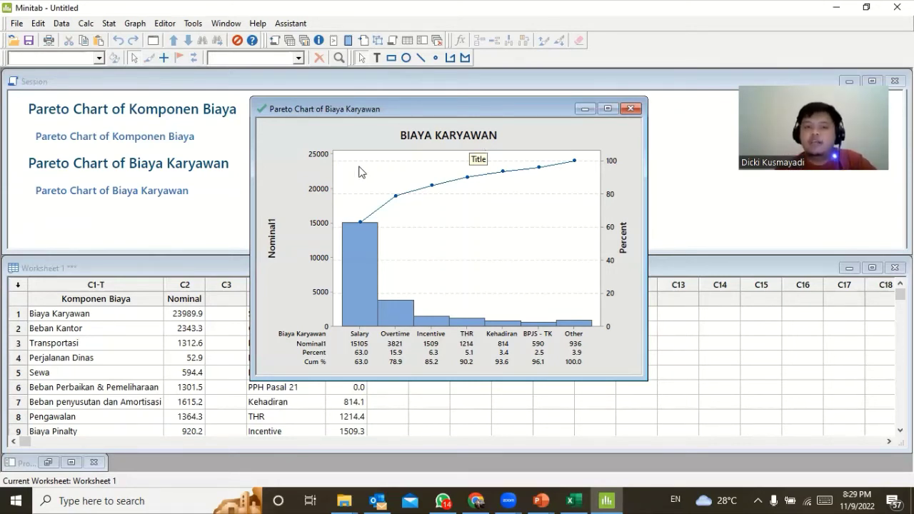
- Fill the Salary bar of the Biaya Karyawan Pareto chart with green and shift the chart window off worksheet column C4
click(364, 274)
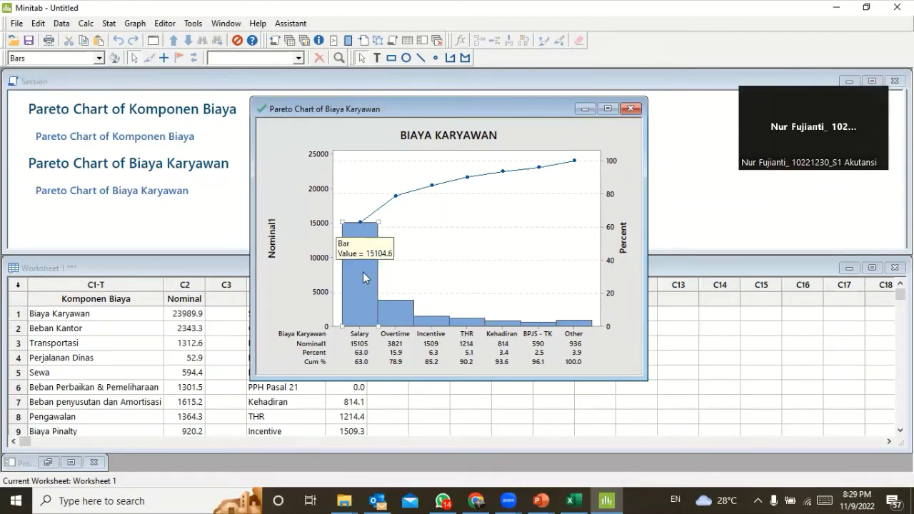
double_click(363, 266)
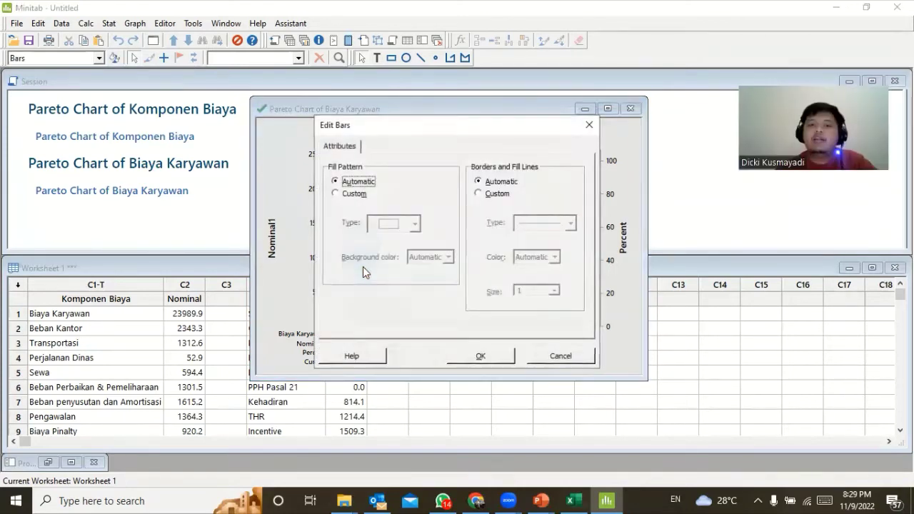
click(335, 193)
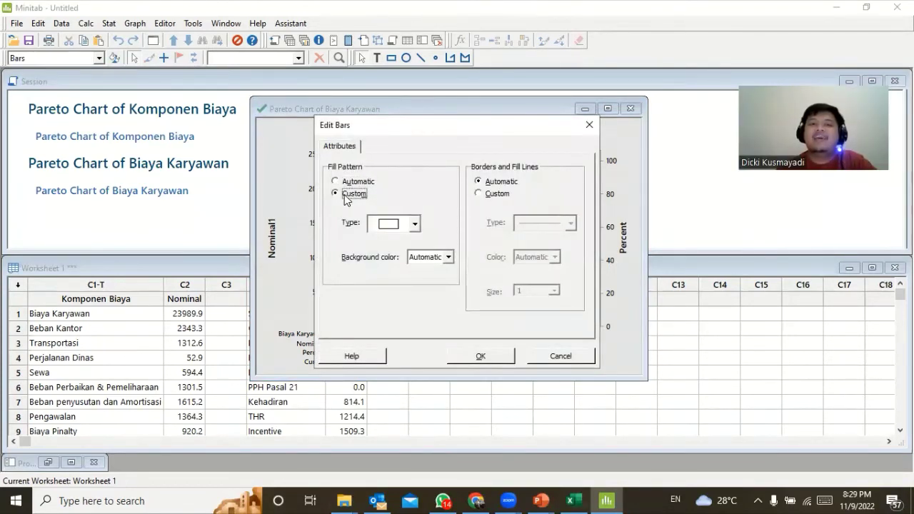
click(448, 258)
click(464, 365)
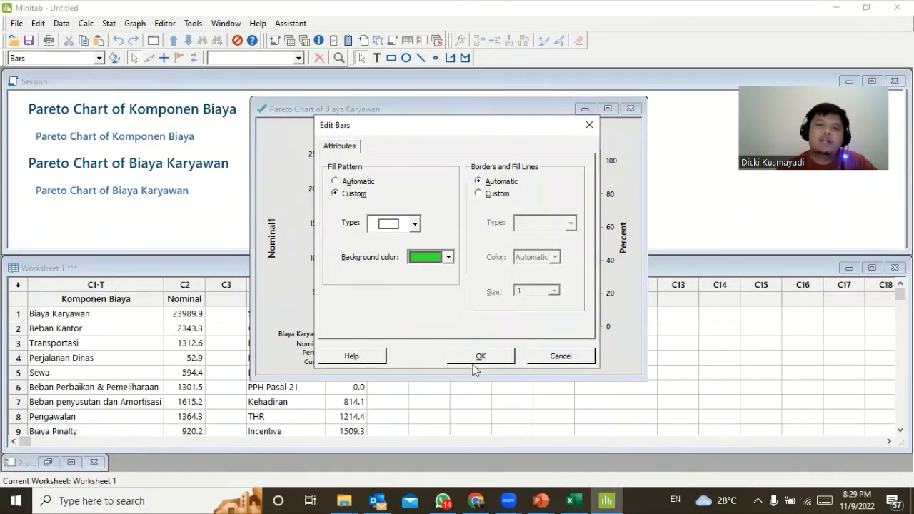
click(490, 355)
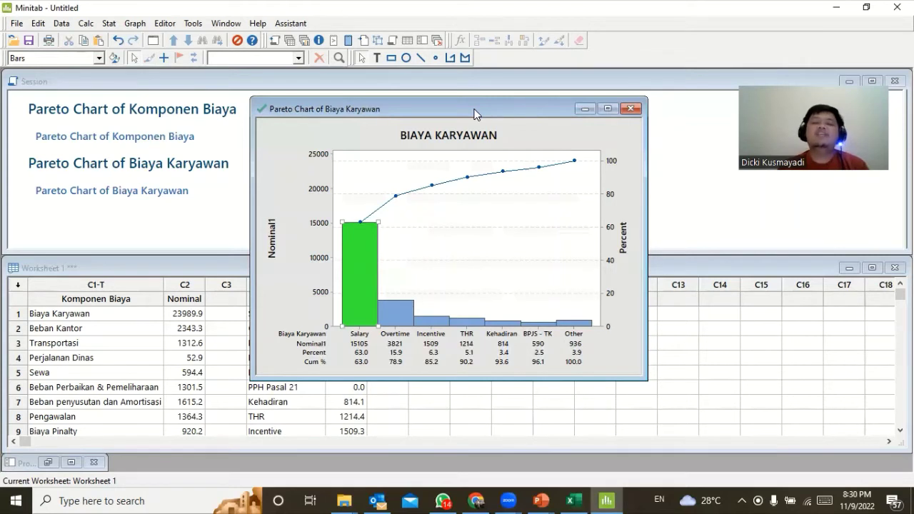
drag(476, 115, 507, 107)
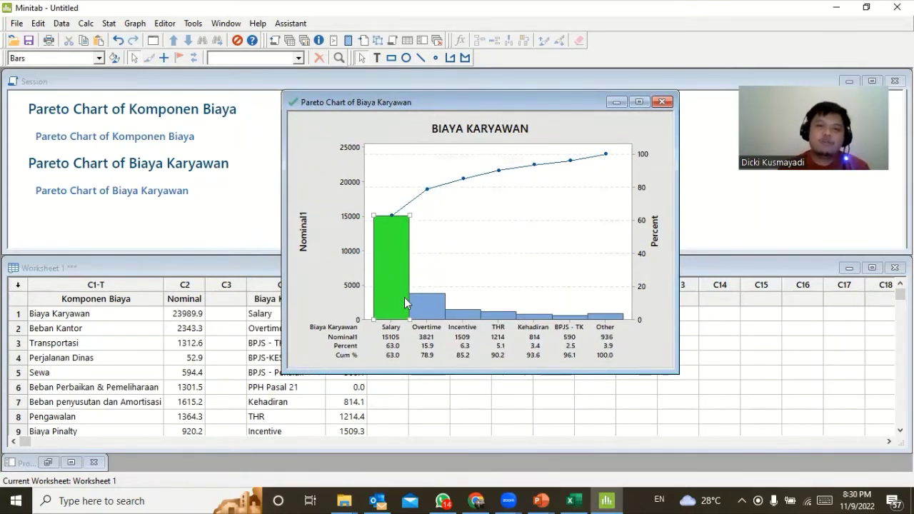
mouse_move(411, 297)
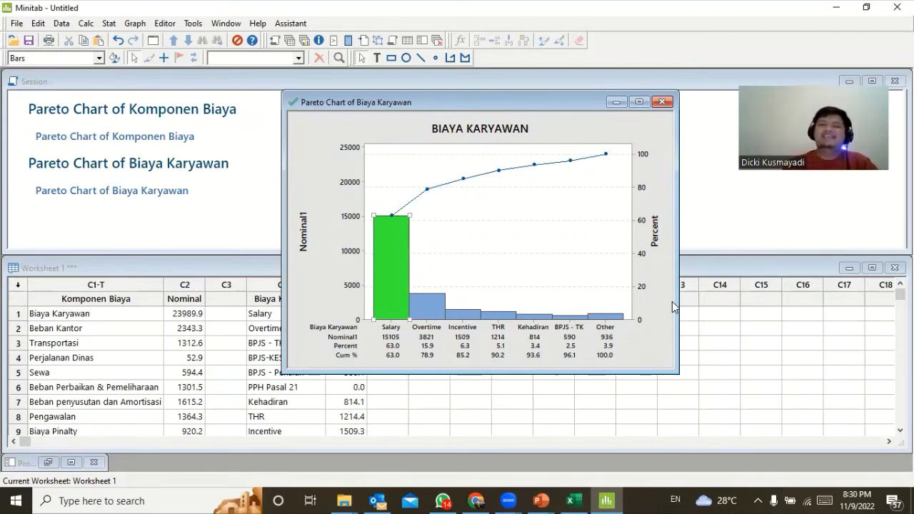
- Switch to the Excel workbook 3. LATIHAN ANALISIS BIAYA.xlsx and select the Rincian Alokasi Biaya Karyawan table below the cost lists
click(577, 500)
click(780, 286)
scroll(782, 358, down, 8)
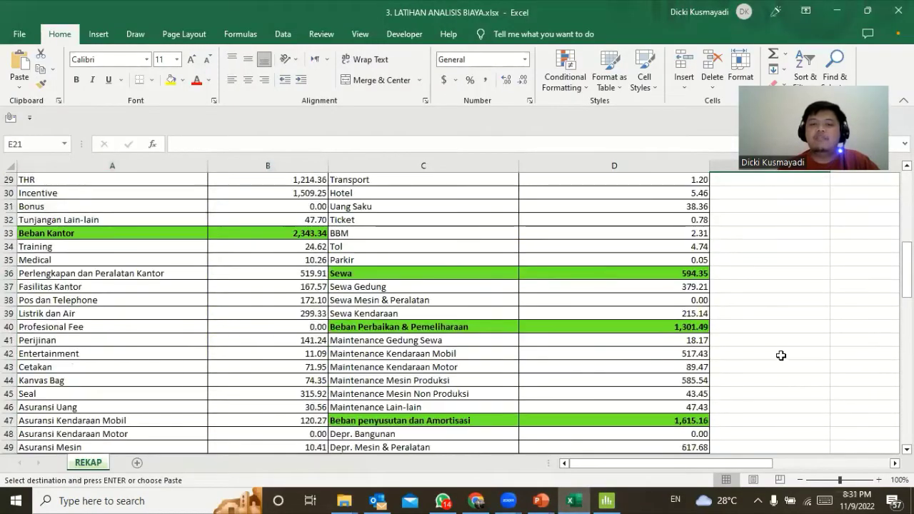
scroll(783, 359, down, 4)
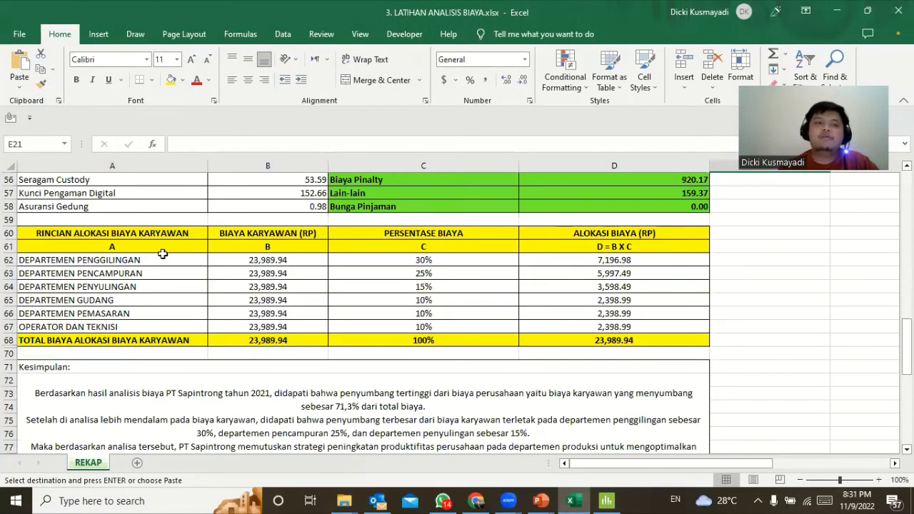
click(171, 235)
drag(171, 234, 620, 336)
- Clear the department amounts in D62:D67 and the total in D68 of the Alokasi Biaya column
click(615, 260)
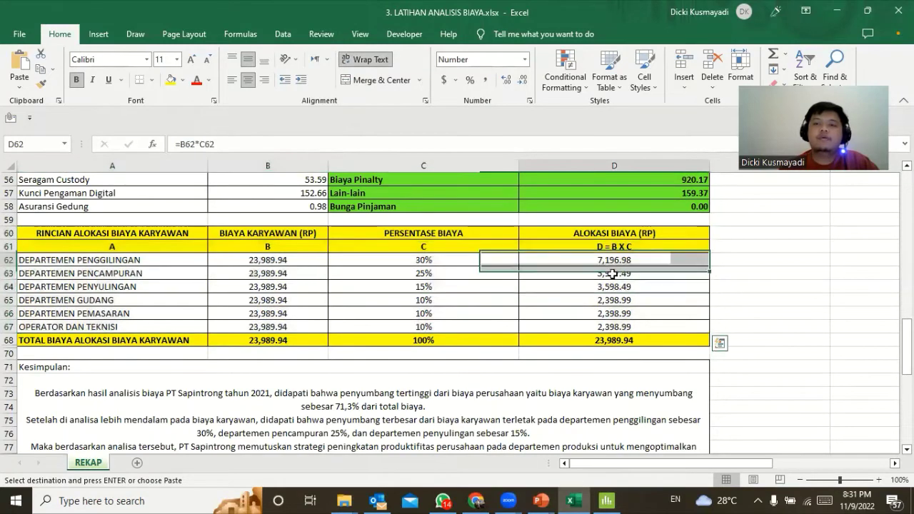
drag(614, 260, 623, 326)
key(Escape)
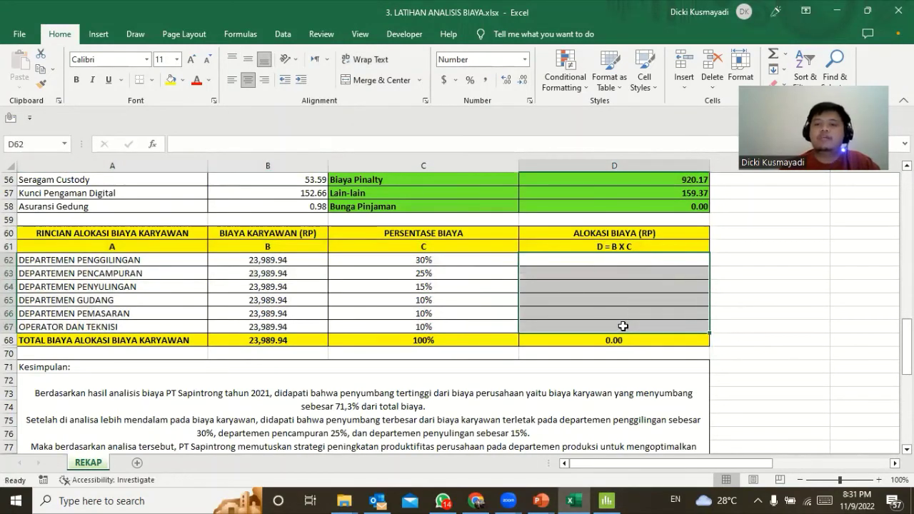
key(Delete)
click(614, 339)
key(Delete)
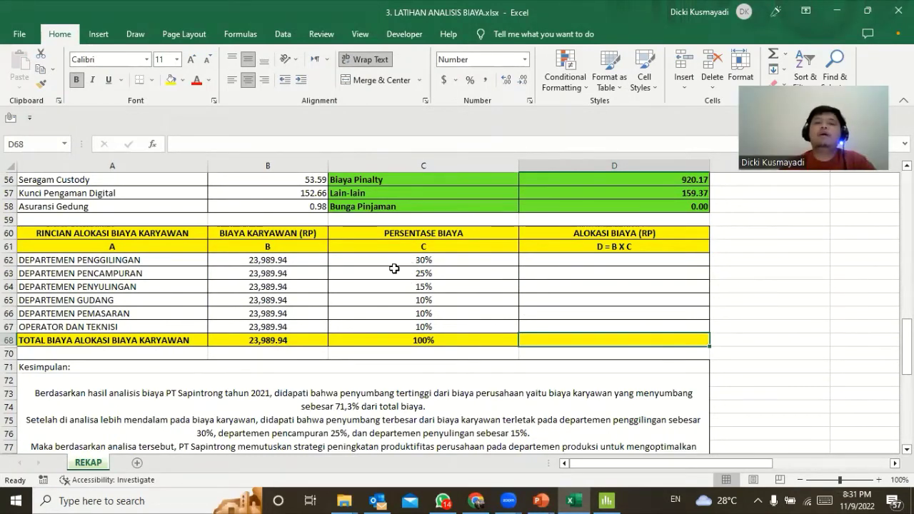
- Examine the Biaya Karyawan amounts, the department percentages and the D = B X C rule that defines the cost allocation
drag(391, 260, 394, 328)
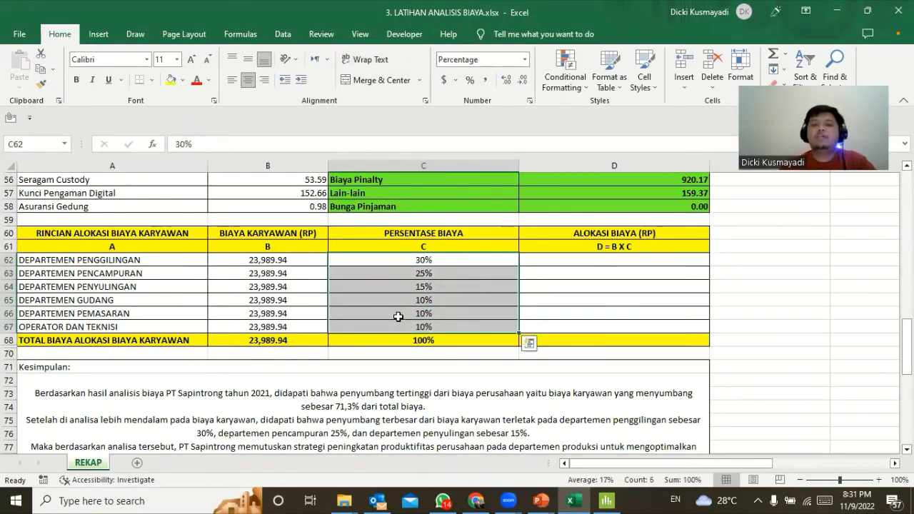
click(559, 263)
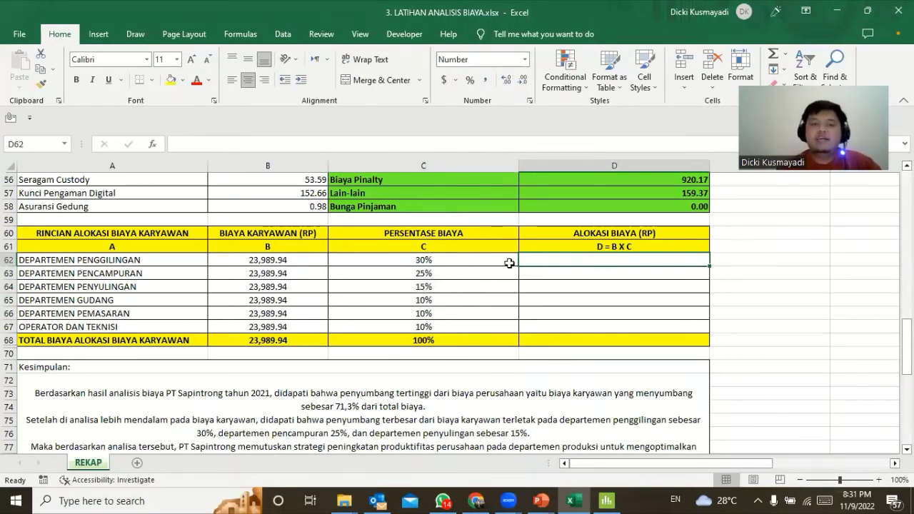
click(620, 248)
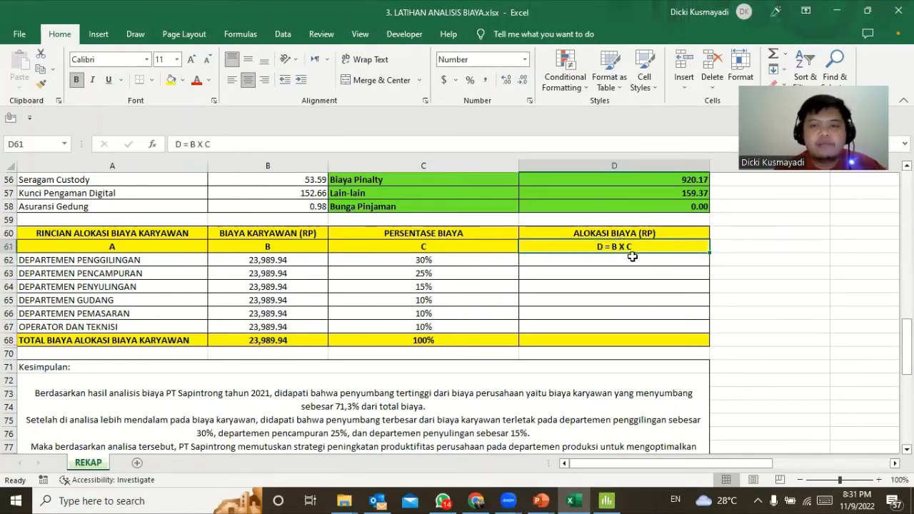
click(621, 261)
click(625, 247)
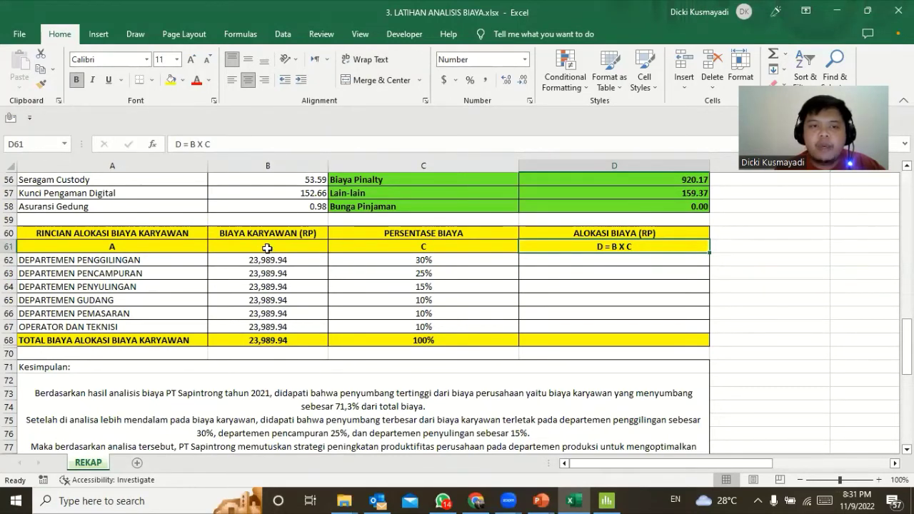
drag(268, 261, 268, 327)
drag(417, 261, 423, 320)
click(572, 258)
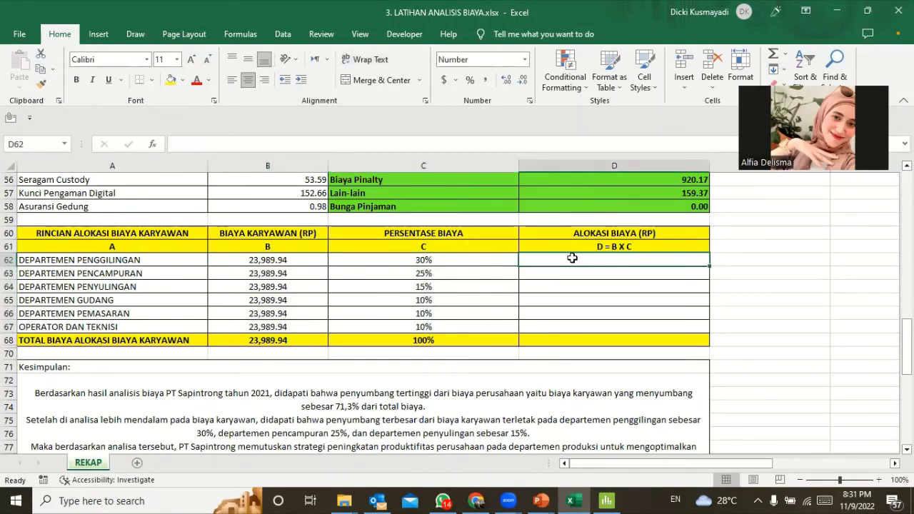
scroll(564, 268, up, 1)
click(293, 303)
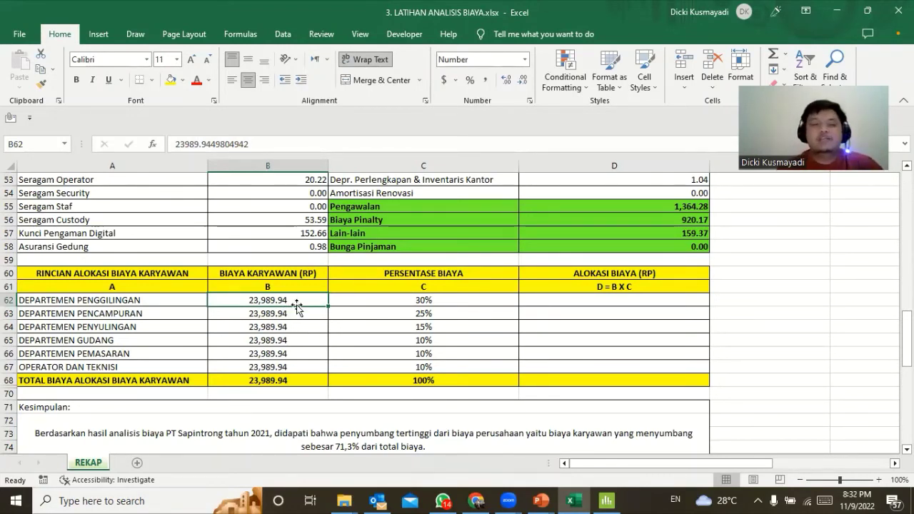
- Calculate Departemen Penggilingan's allocation in D62 with =B62*C62 and copy the formula down through D67
click(586, 301)
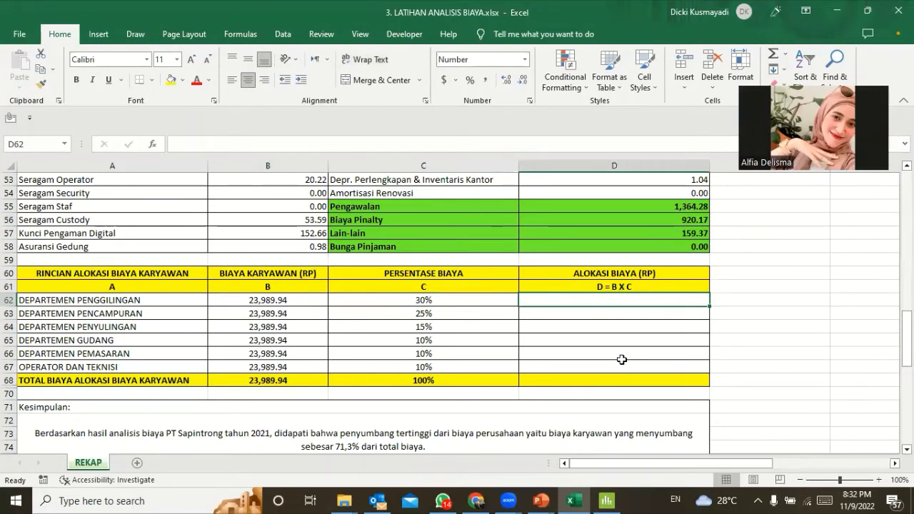
text(=)
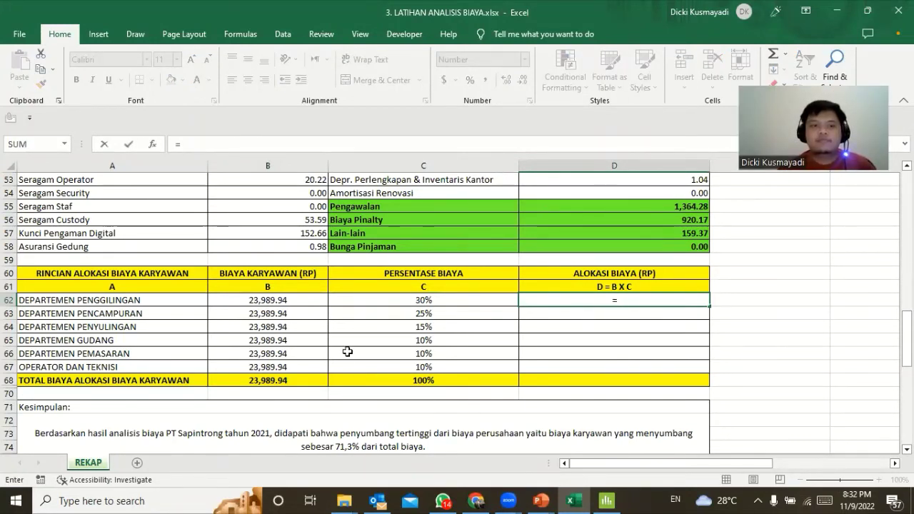
click(293, 299)
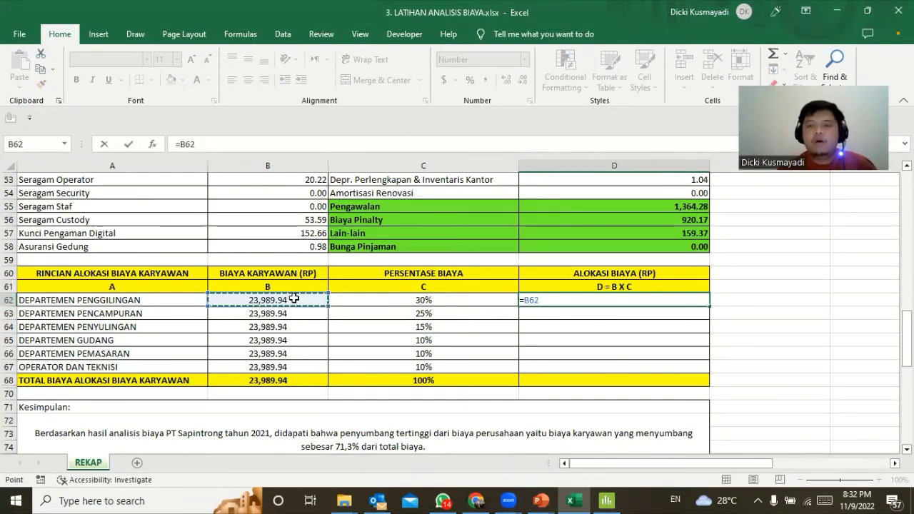
text(*)
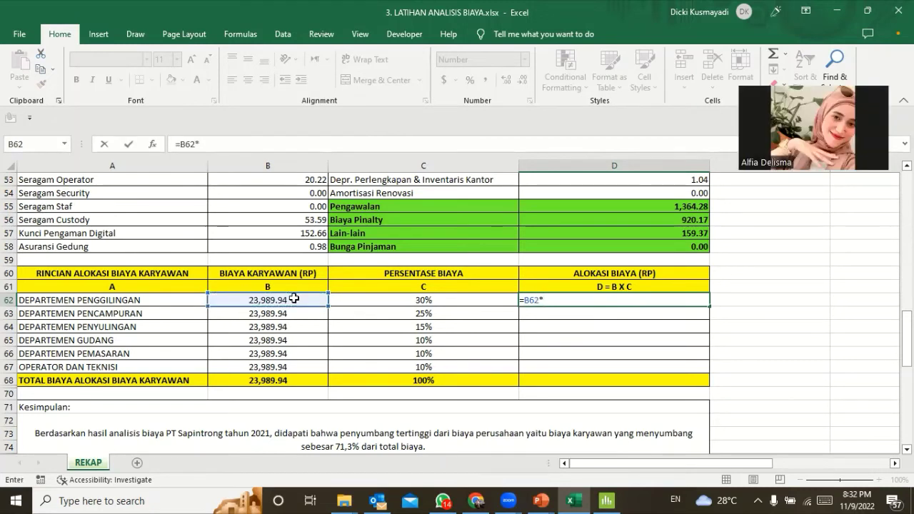
click(370, 300)
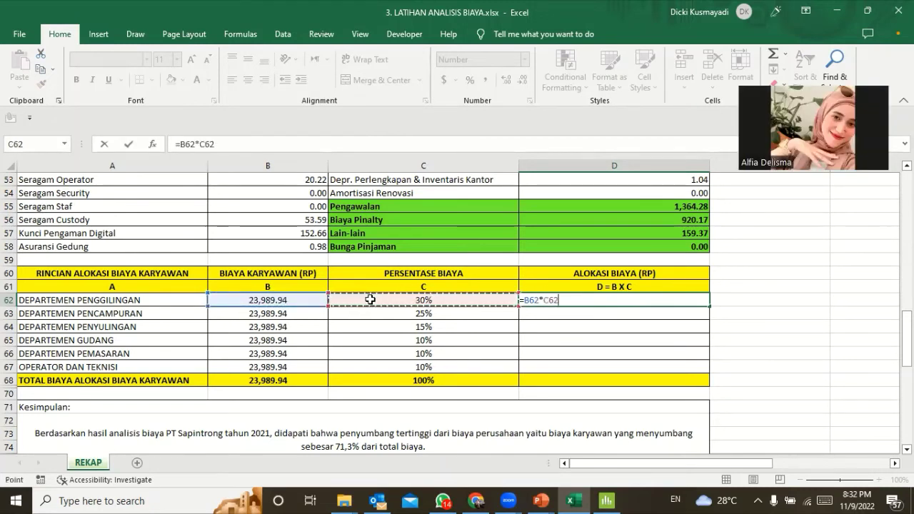
key(Return)
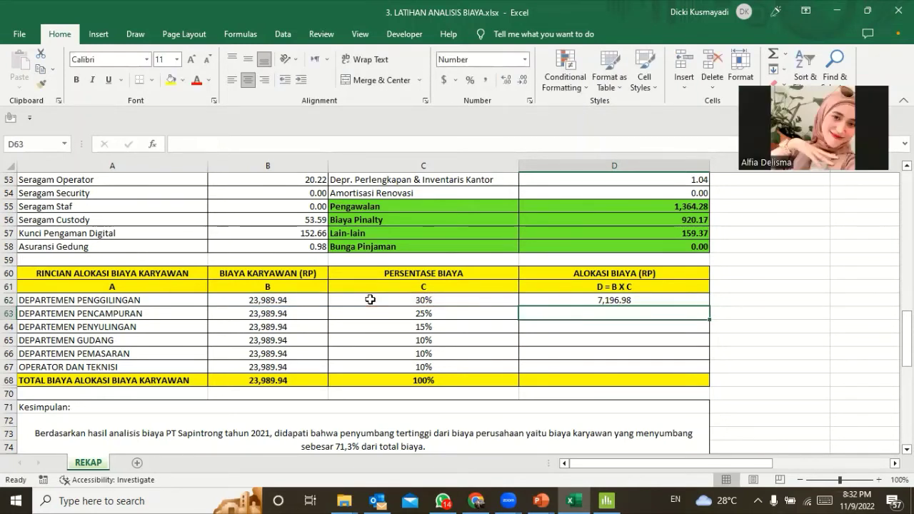
click(633, 300)
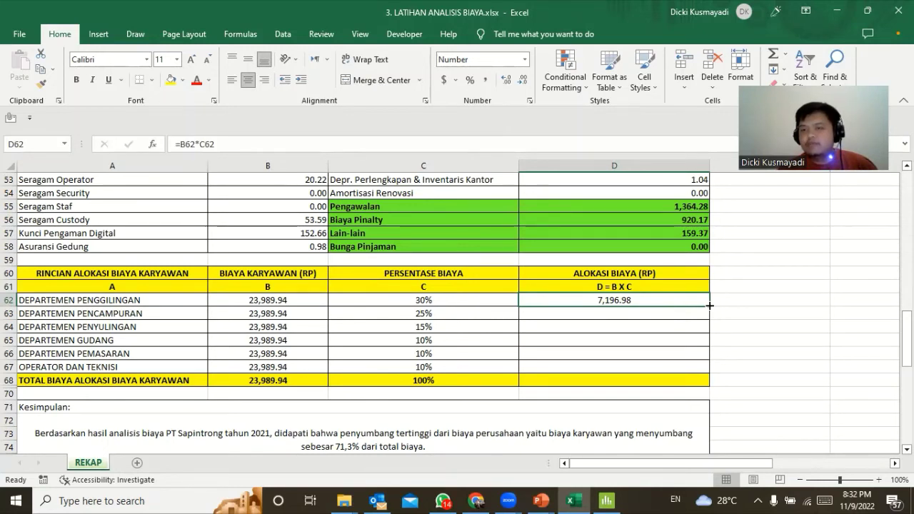
drag(710, 305, 707, 369)
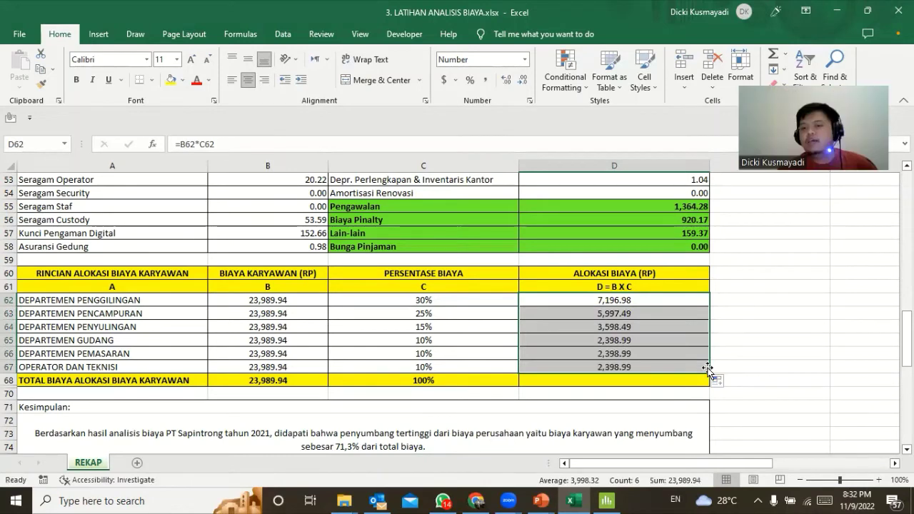
- Total the allocations in D68 with =SUM(D62:D67) and compare the result with the Biaya Karyawan total in B68
click(690, 380)
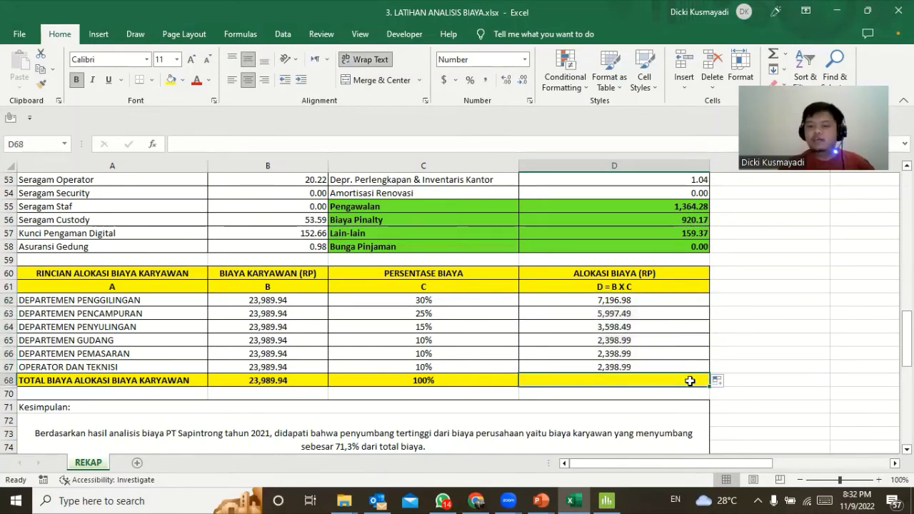
text(=SUM()
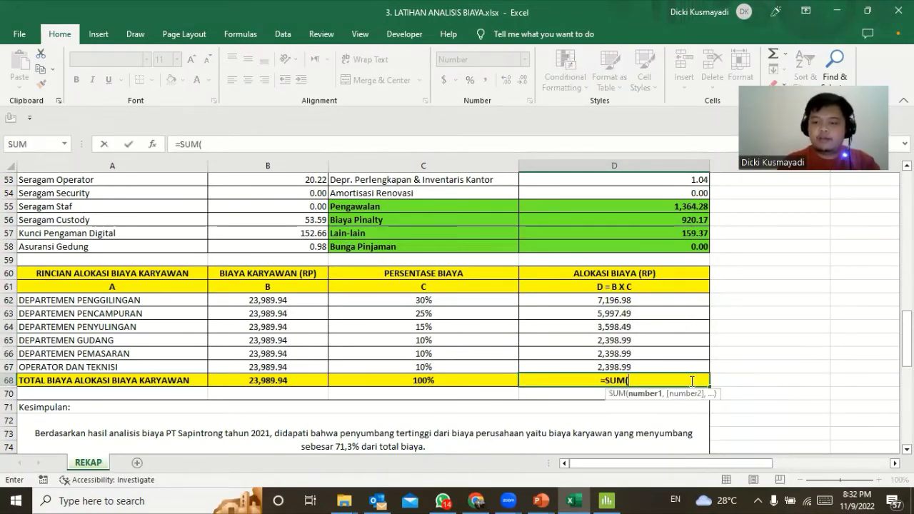
drag(690, 368, 690, 301)
key(Return)
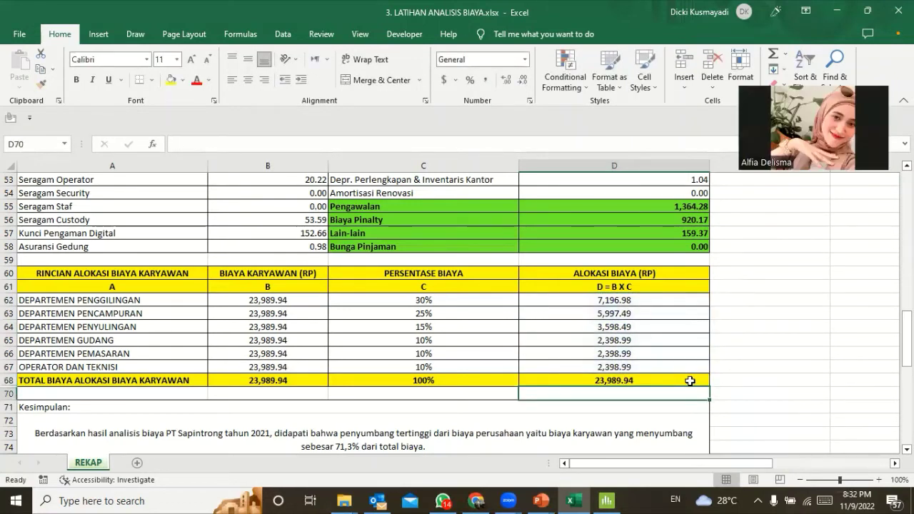
click(625, 378)
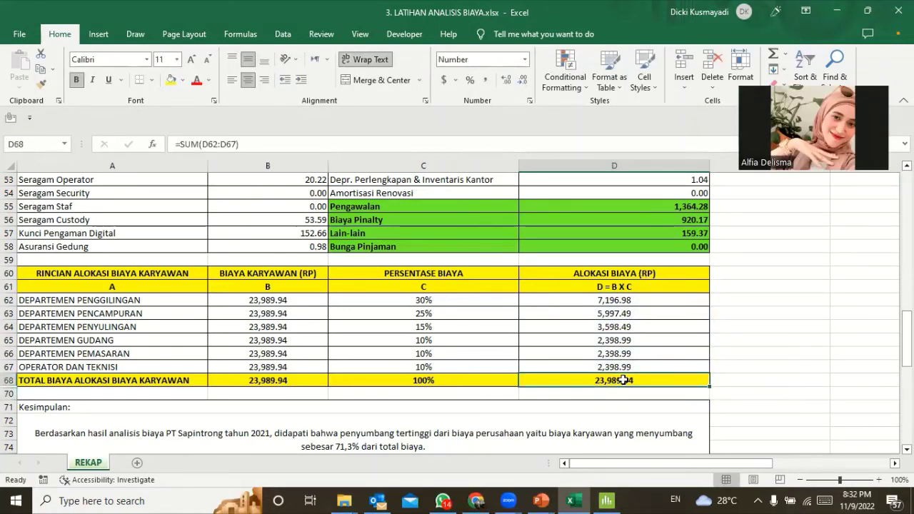
click(281, 381)
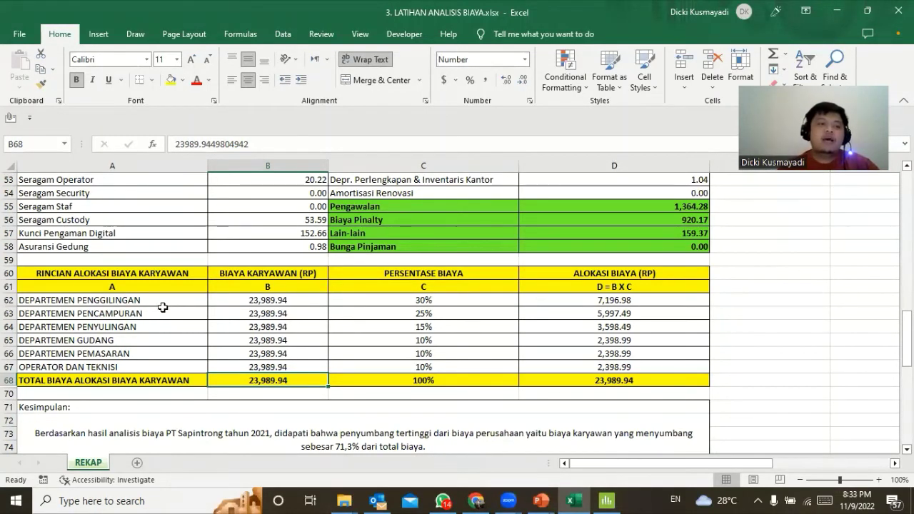
drag(165, 306, 159, 366)
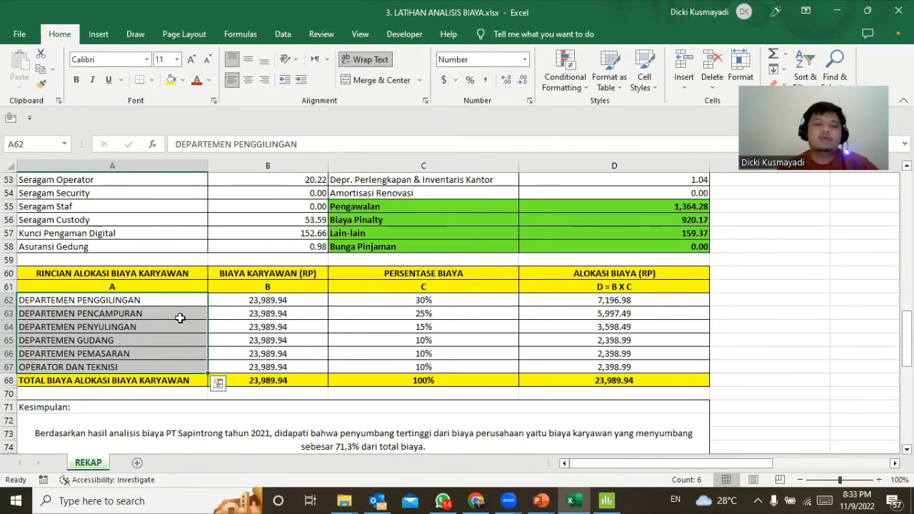
right_click(178, 319)
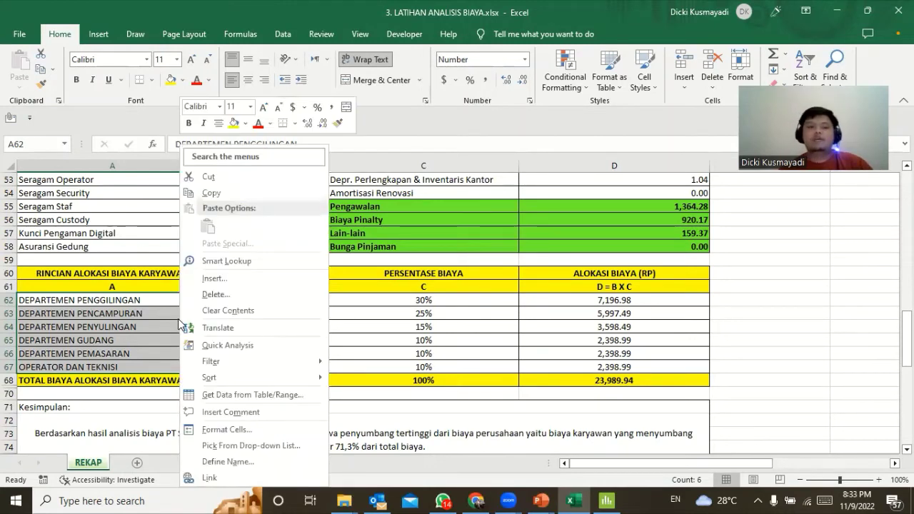
click(161, 322)
- Shorten the department name in A62 to DEP. PENGGILINGAN
click(85, 311)
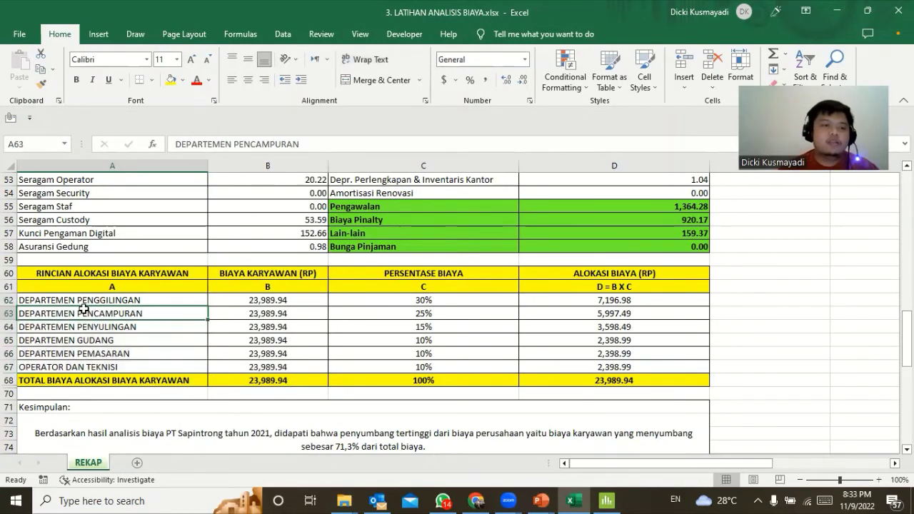
double_click(76, 301)
drag(76, 301, 35, 298)
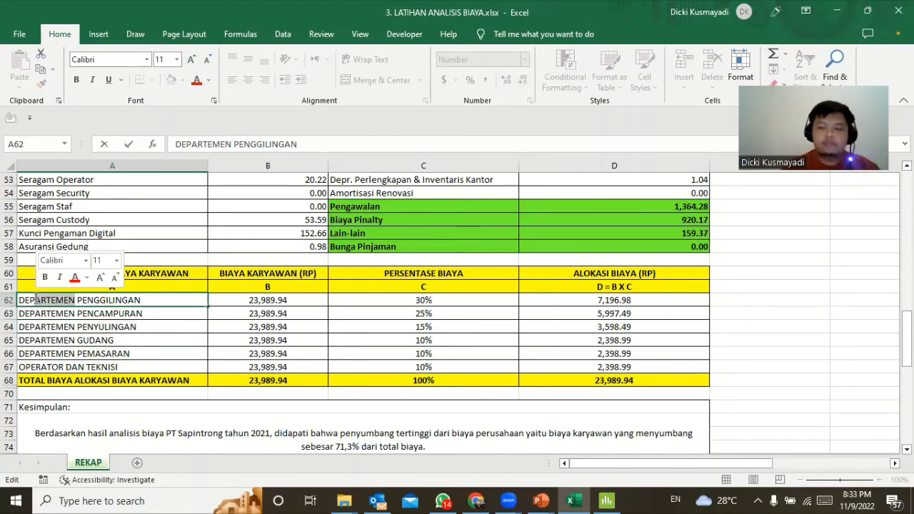
text(.T)
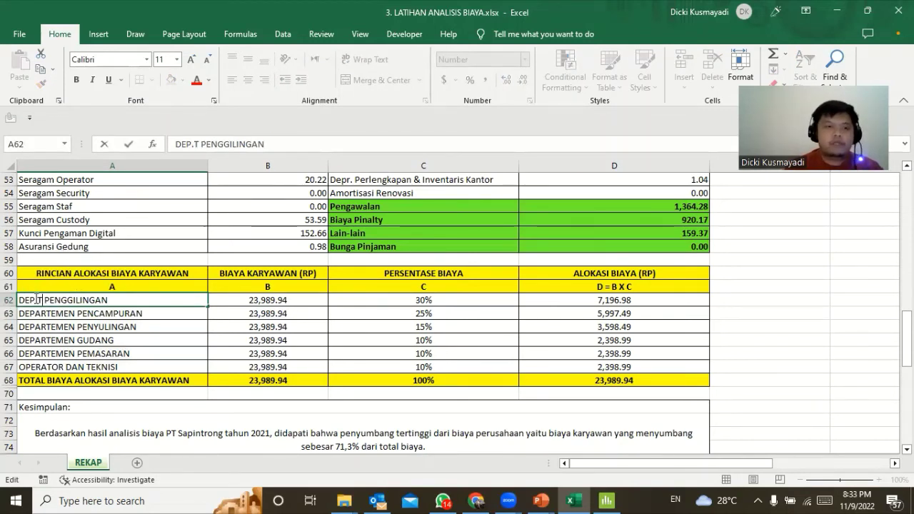
key(BackSpace)
key(BackSpace)
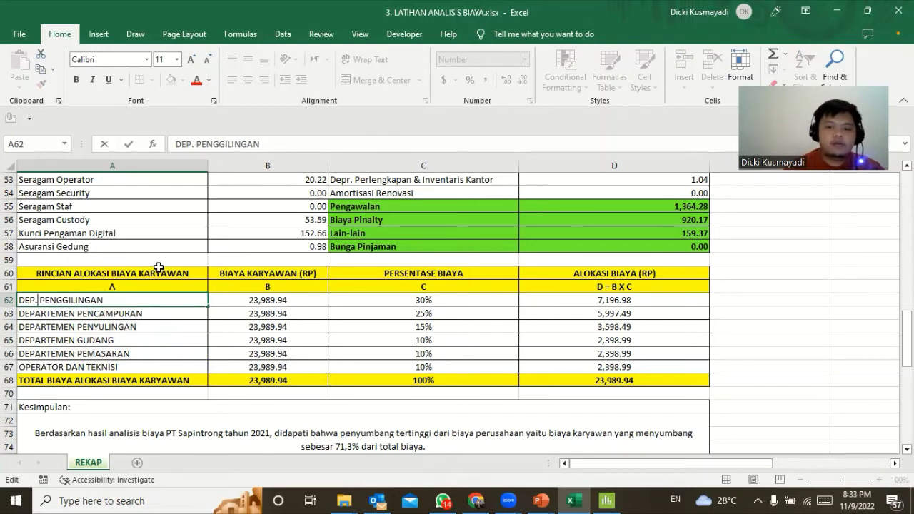
text(T)
key(BackSpace)
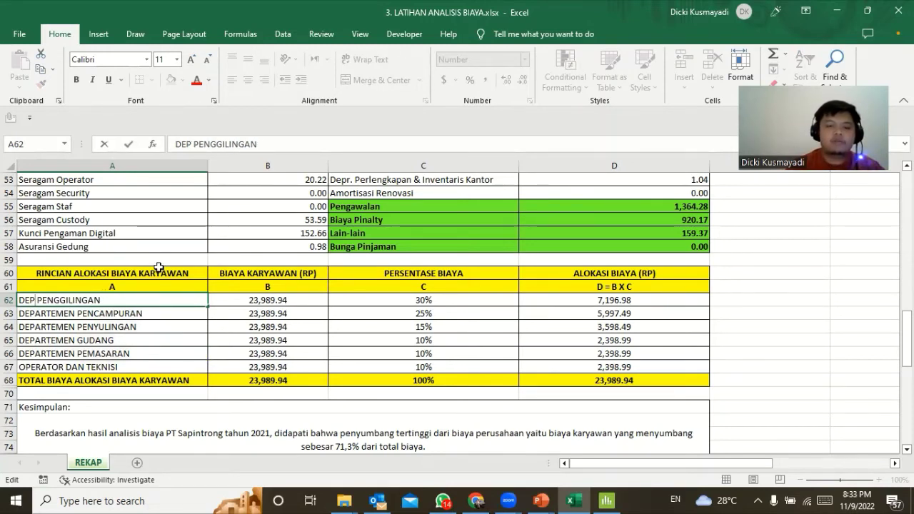
text(T)
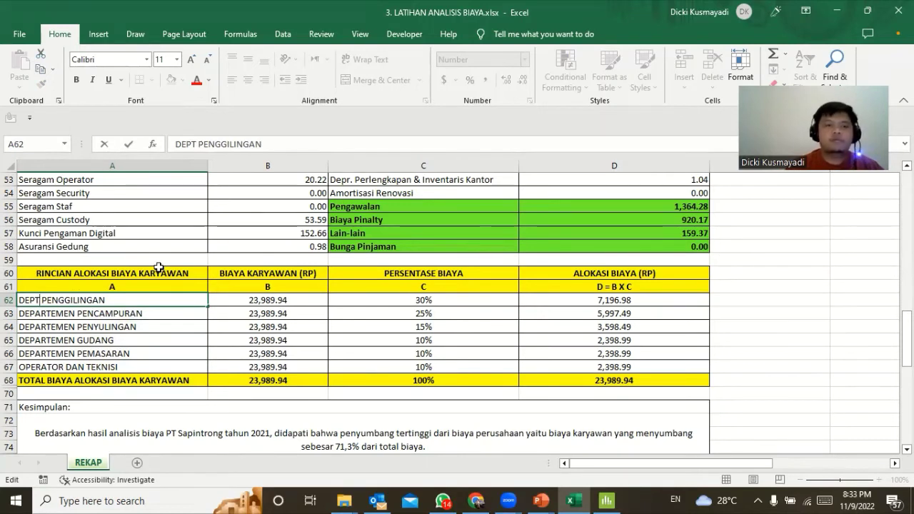
key(BackSpace)
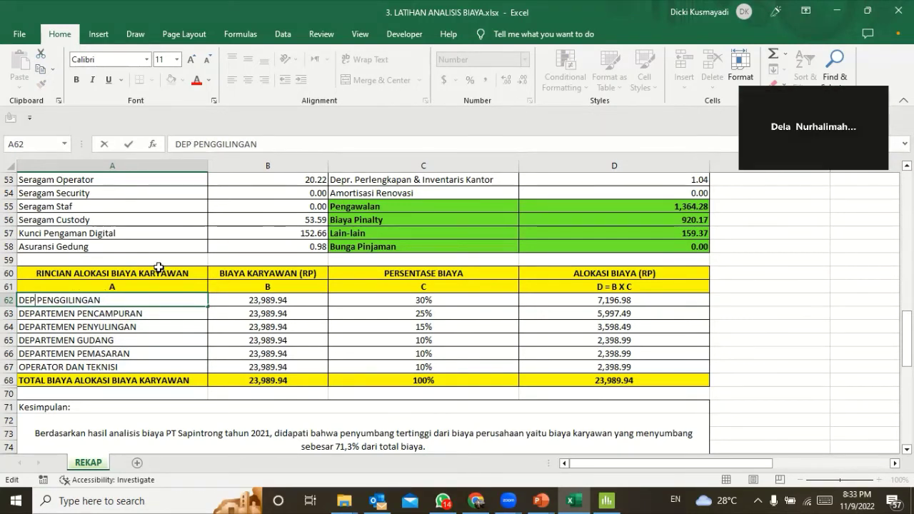
text(.)
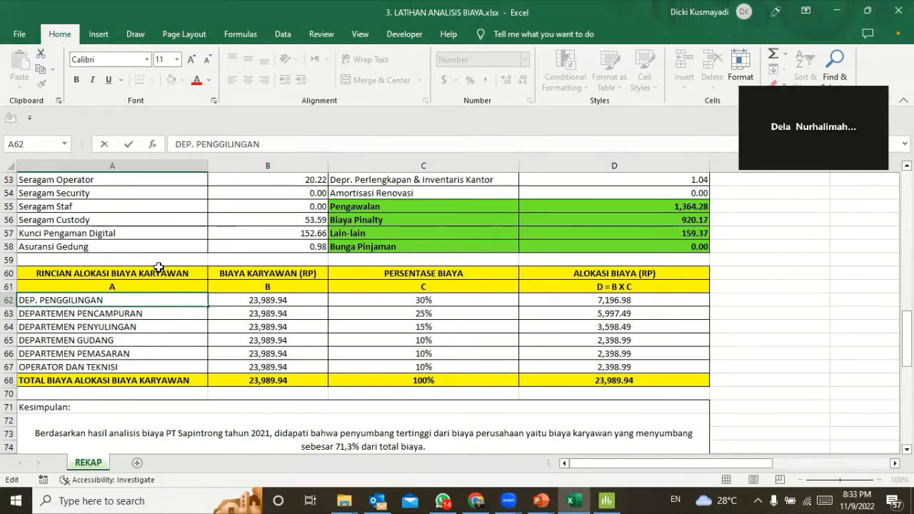
- Abbreviate DEPARTEMEN in A63 so that the name reads DEP. PENCAMPURAN
double_click(77, 314)
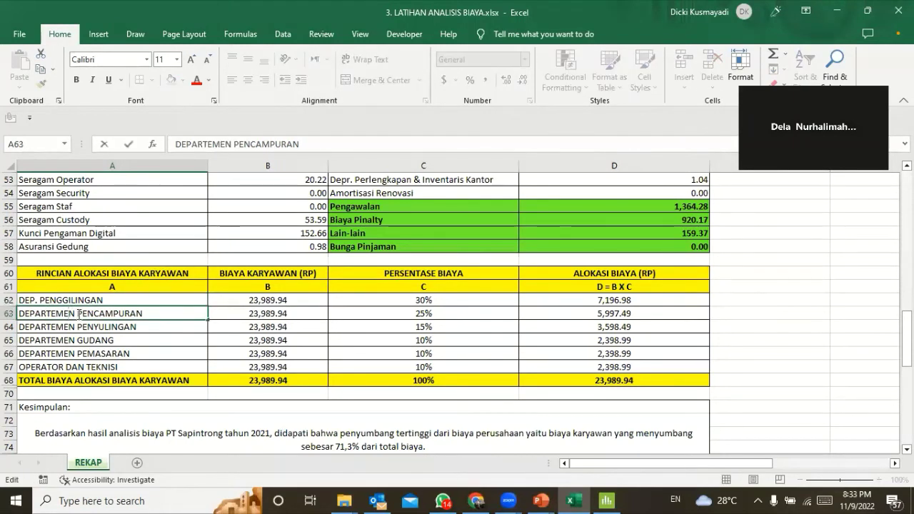
drag(78, 314, 42, 313)
key(BackSpace)
key(BackSpace)
text(.)
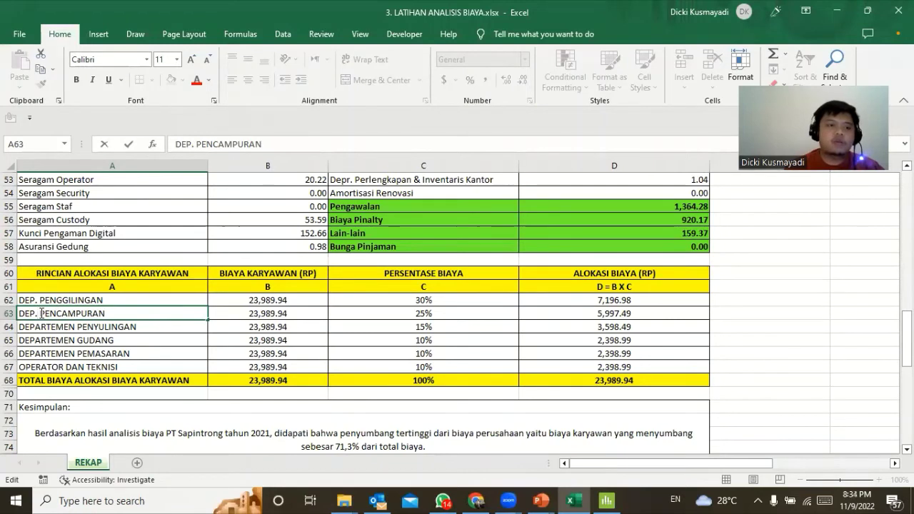
- Abbreviate the department name in A64 to DEP. PENYULINGAN
click(76, 326)
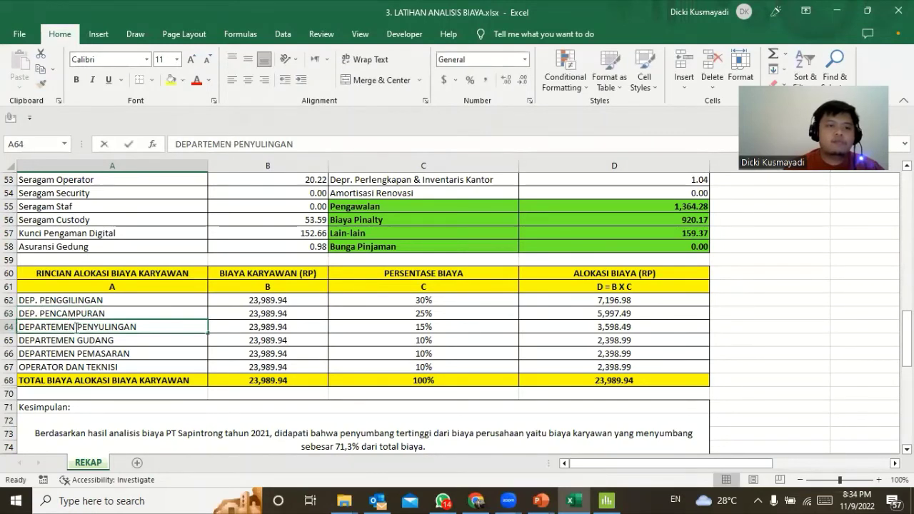
double_click(75, 327)
drag(75, 326, 35, 325)
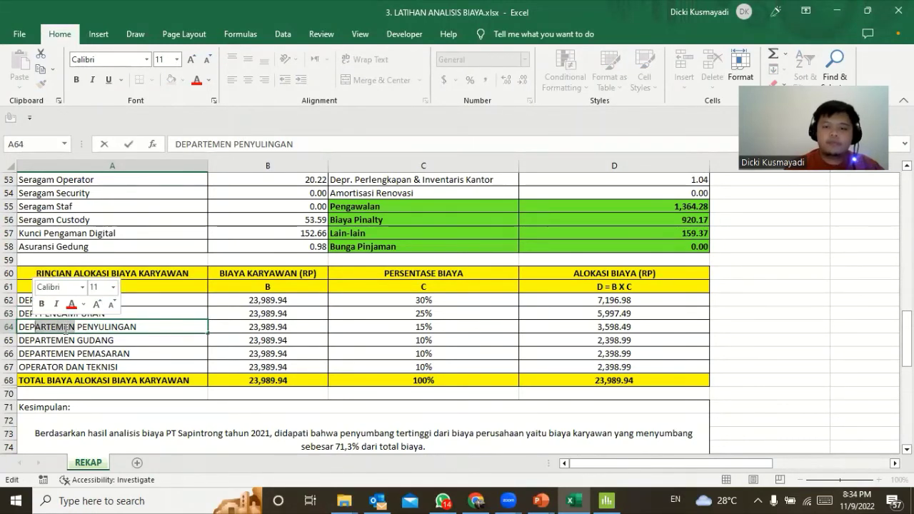
text(.)
key(Return)
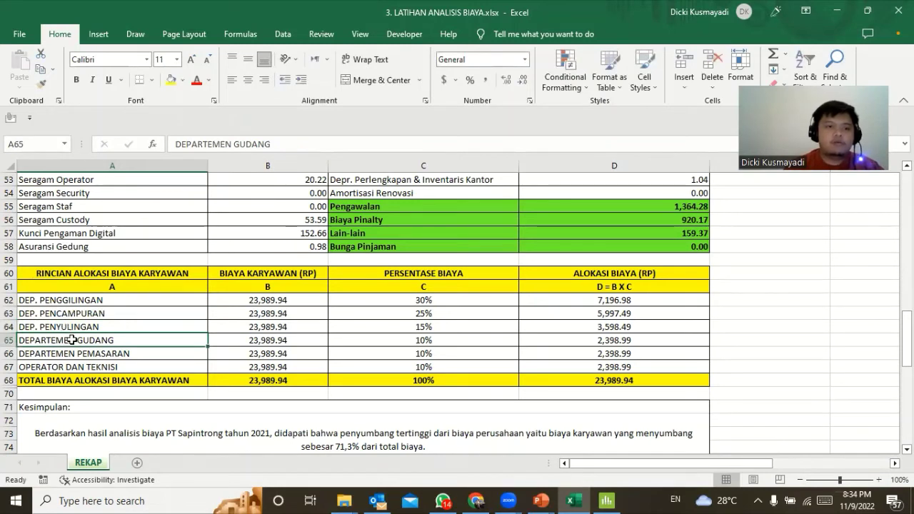
- Shorten the warehouse department's name in A65 to DEP. GUDANG
double_click(72, 340)
drag(72, 340, 35, 340)
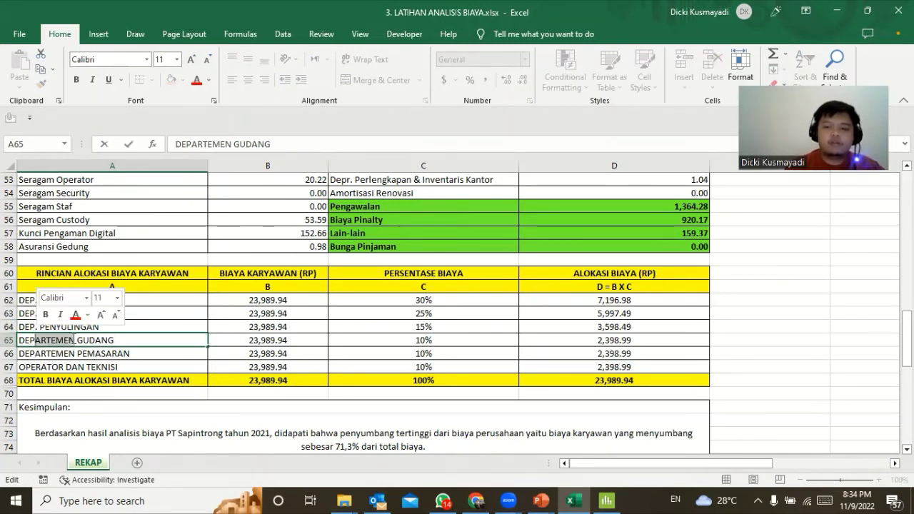
text(.)
key(Return)
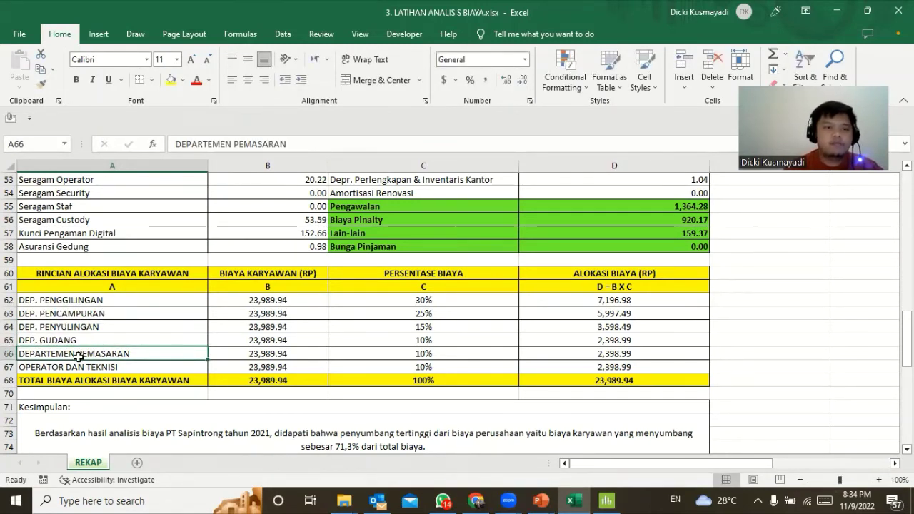
- Abbreviate the name in A66 to DEP. PEMASARAN, with a space after the period and no apostrophe
key(Down)
key(Down)
key(Up)
key(Up)
double_click(75, 355)
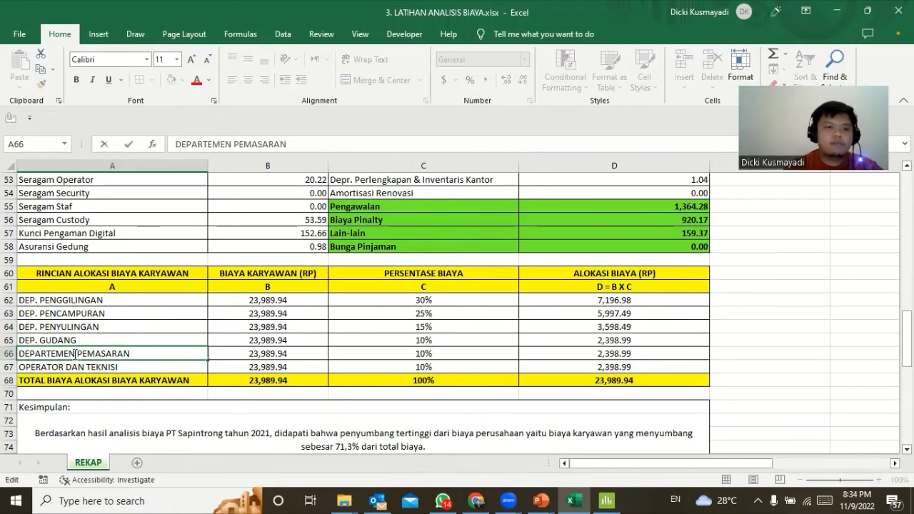
drag(75, 355, 42, 353)
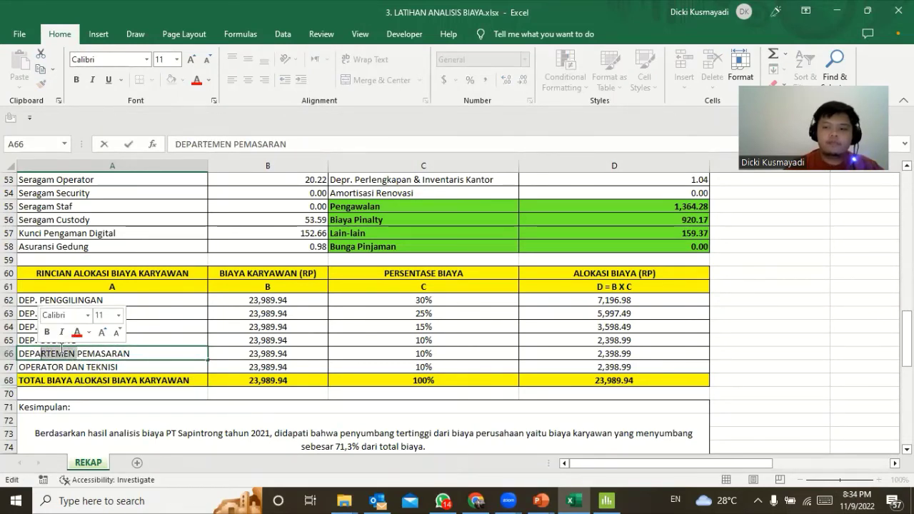
key(BackSpace)
text(.')
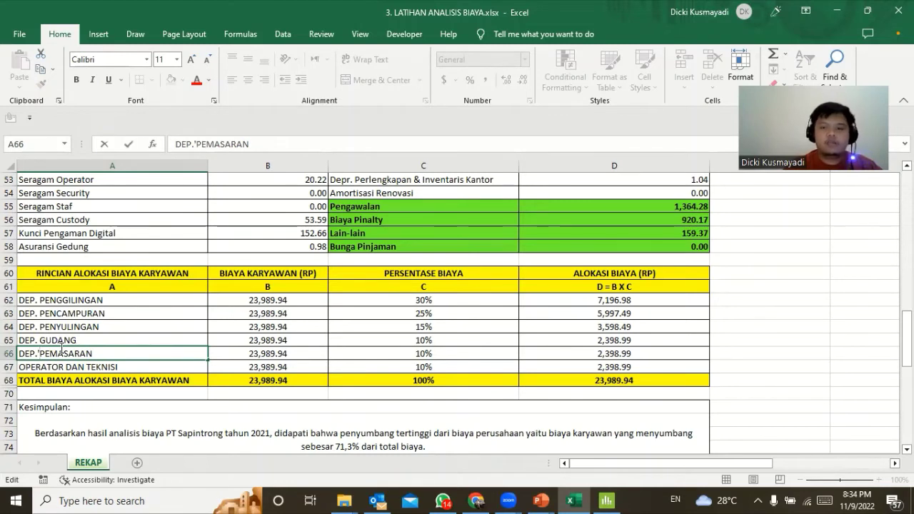
key(Return)
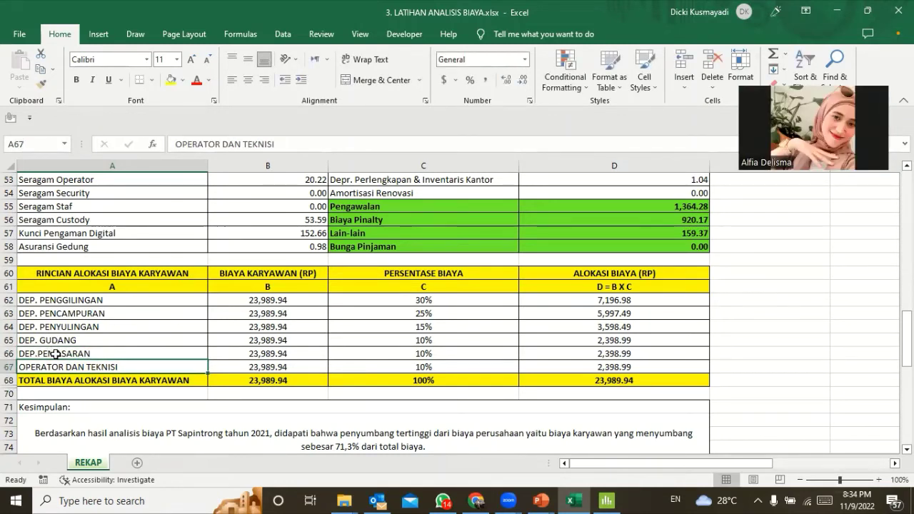
click(56, 354)
double_click(38, 353)
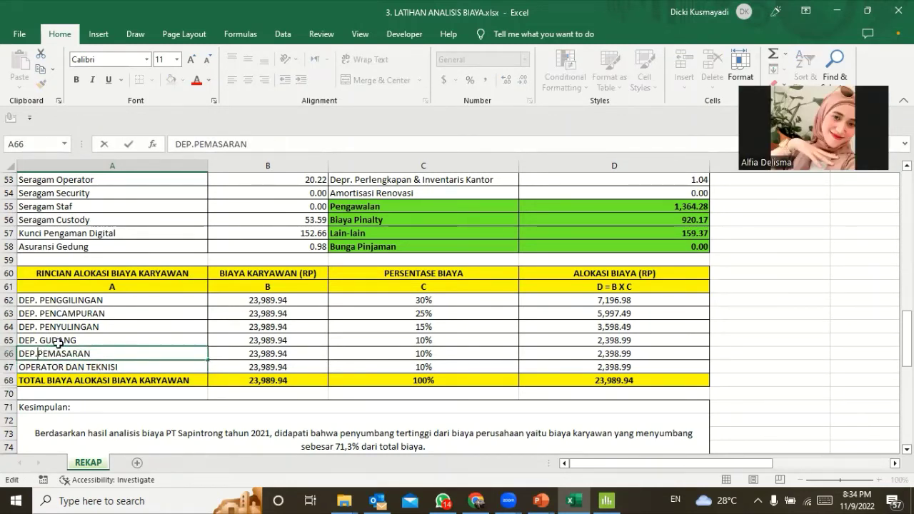
text(')
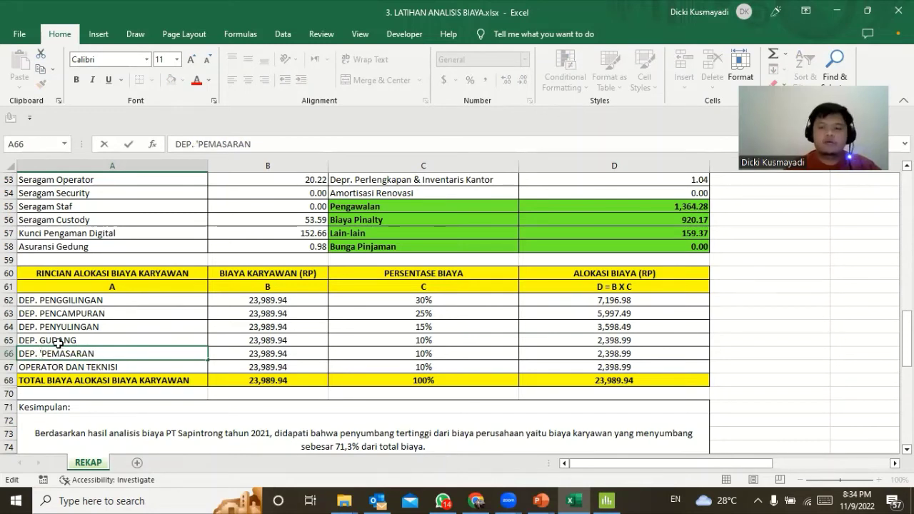
key(BackSpace)
key(Return)
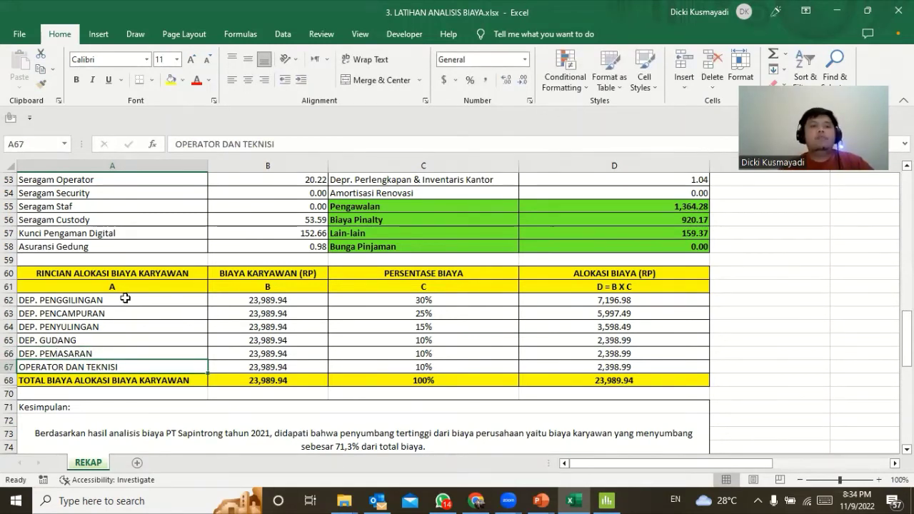
- Copy the department names in A62:A67, switch to Minitab and paste them into column C7 of Worksheet 1, starting at row 1
drag(125, 299, 129, 367)
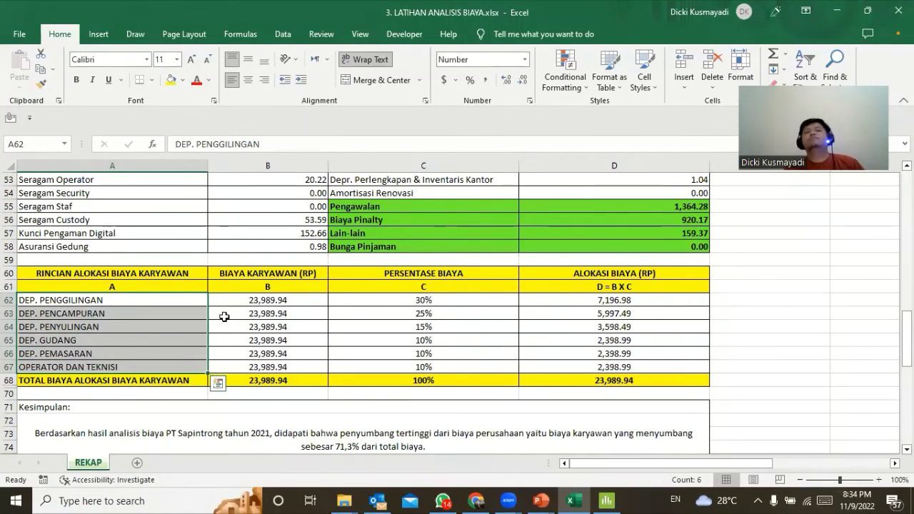
key(ctrl+c)
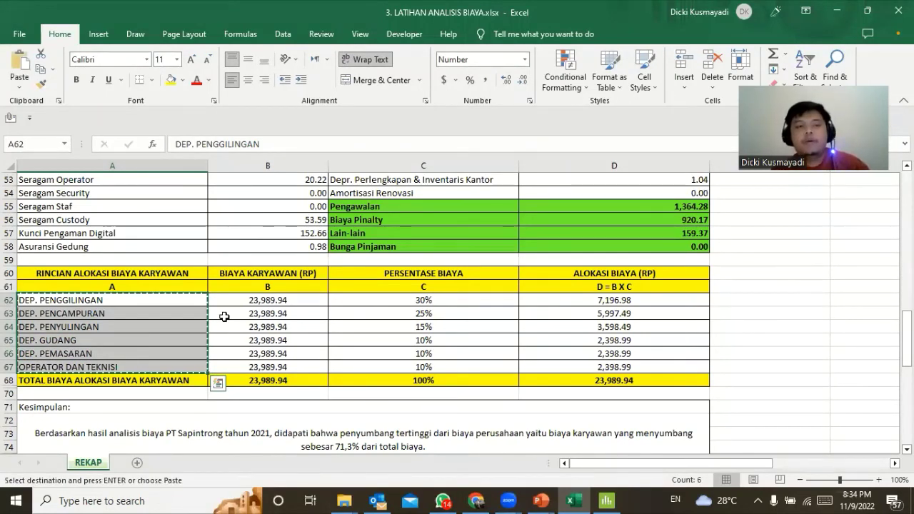
right_click(190, 312)
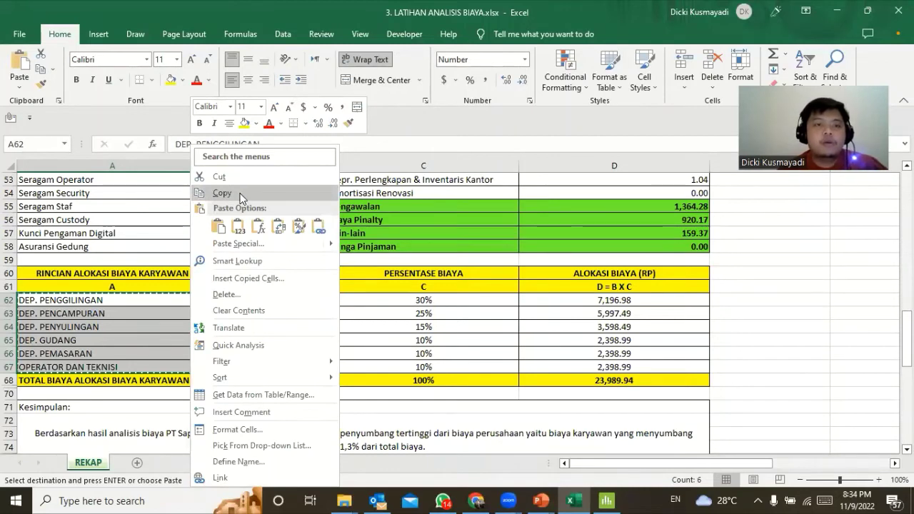
click(240, 195)
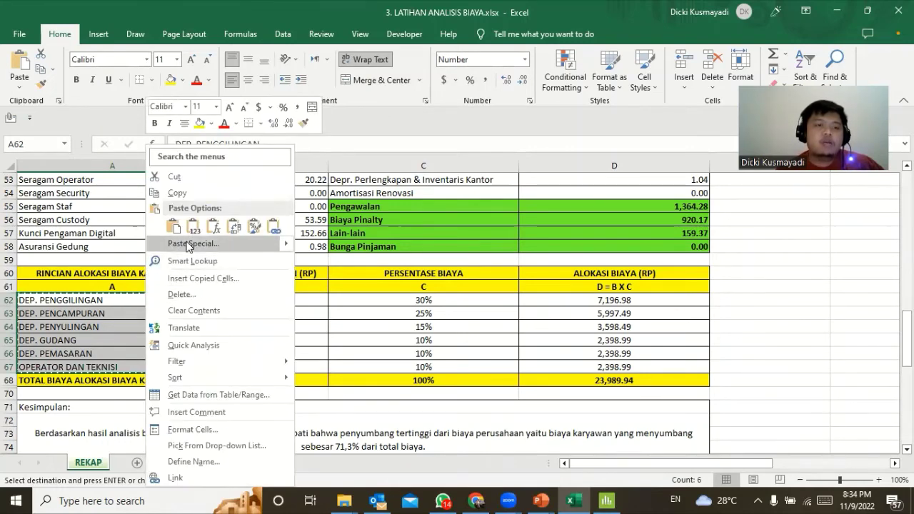
click(180, 193)
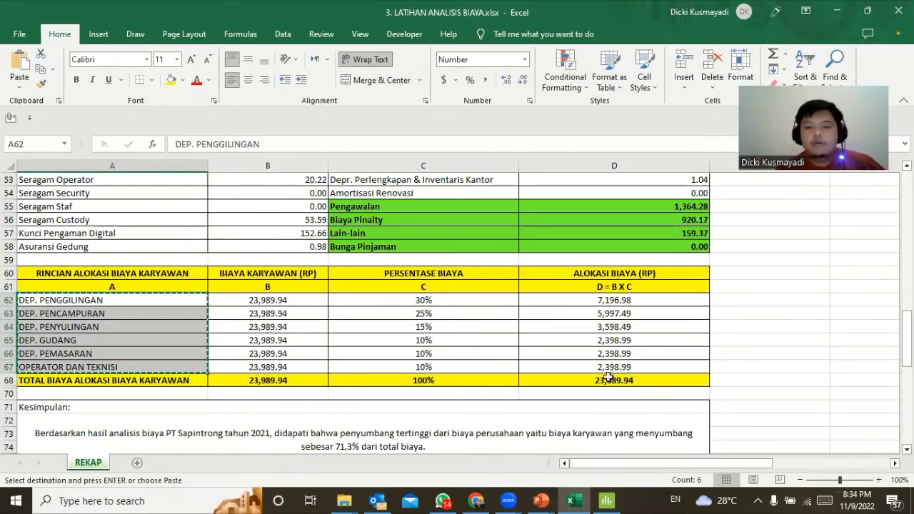
click(610, 500)
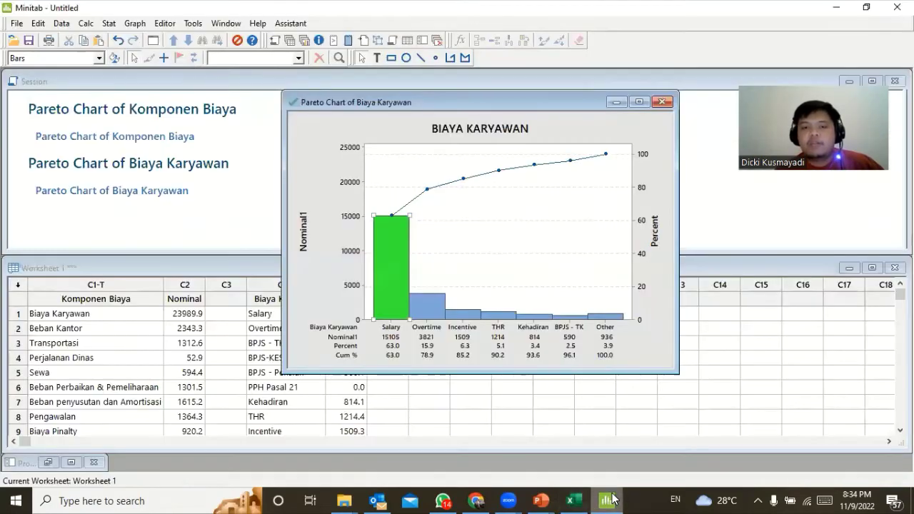
click(829, 359)
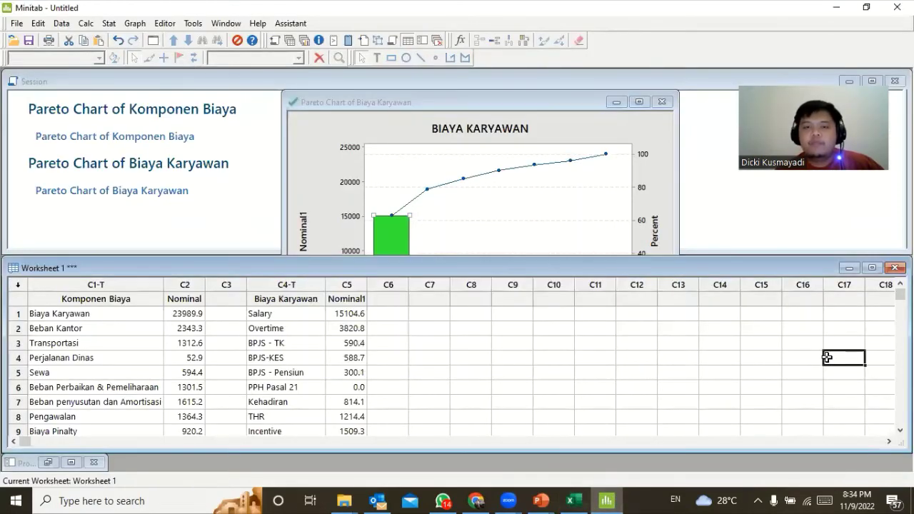
click(438, 314)
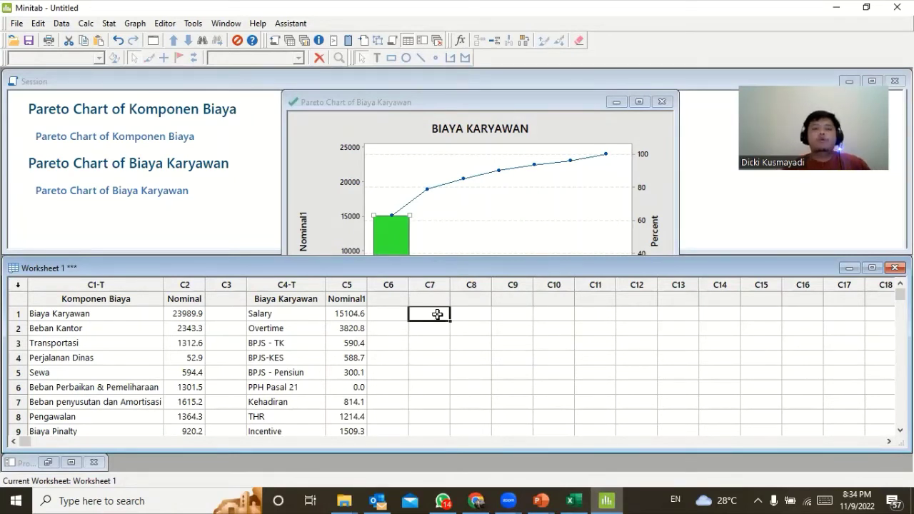
key(ctrl+v)
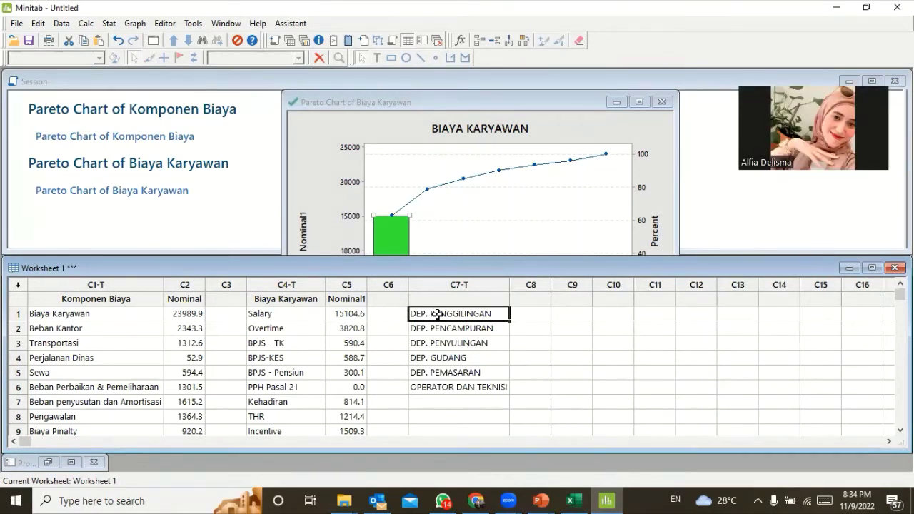
- Copy the allocation amounts in D62:D67 from the Excel workbook and paste them into Minitab's column C8, starting at row 1
click(575, 500)
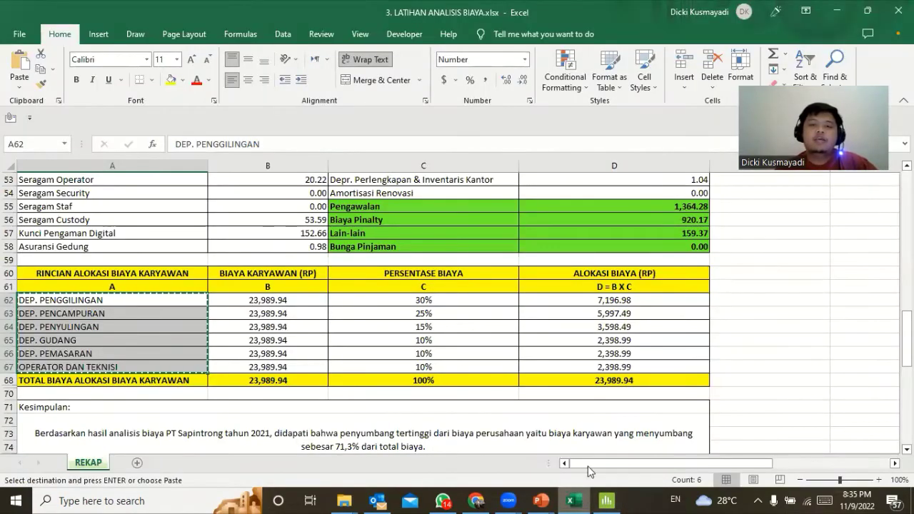
drag(606, 300, 613, 366)
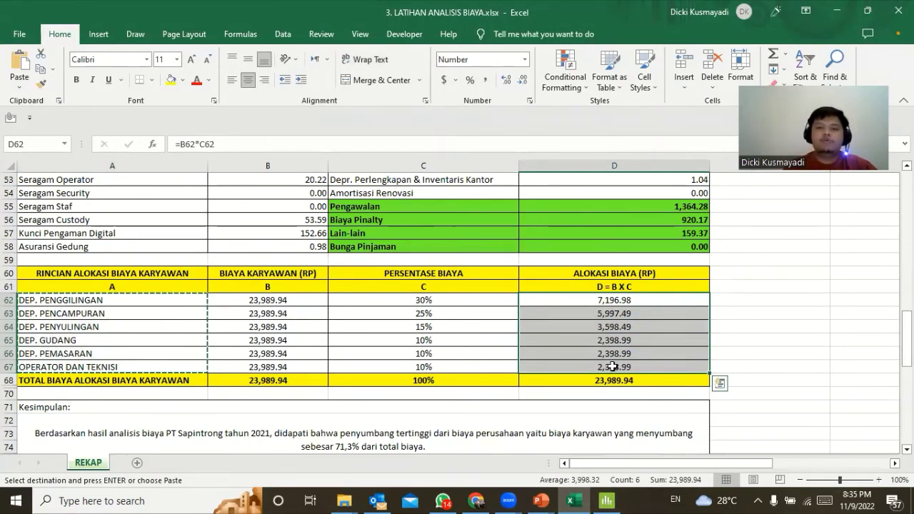
right_click(613, 367)
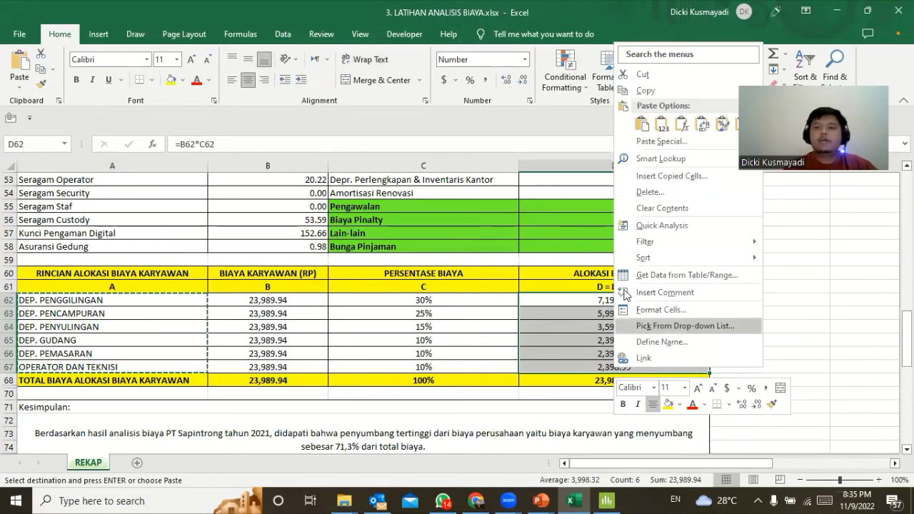
click(643, 90)
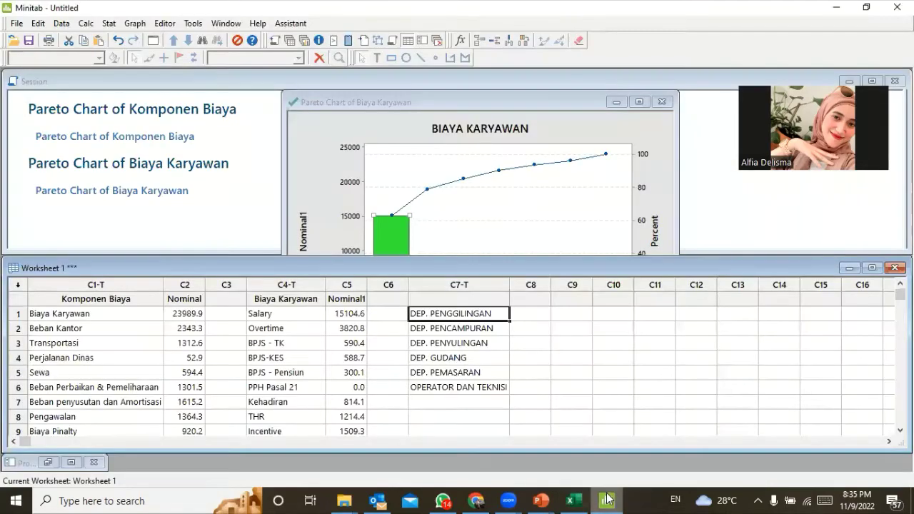
click(607, 500)
click(526, 314)
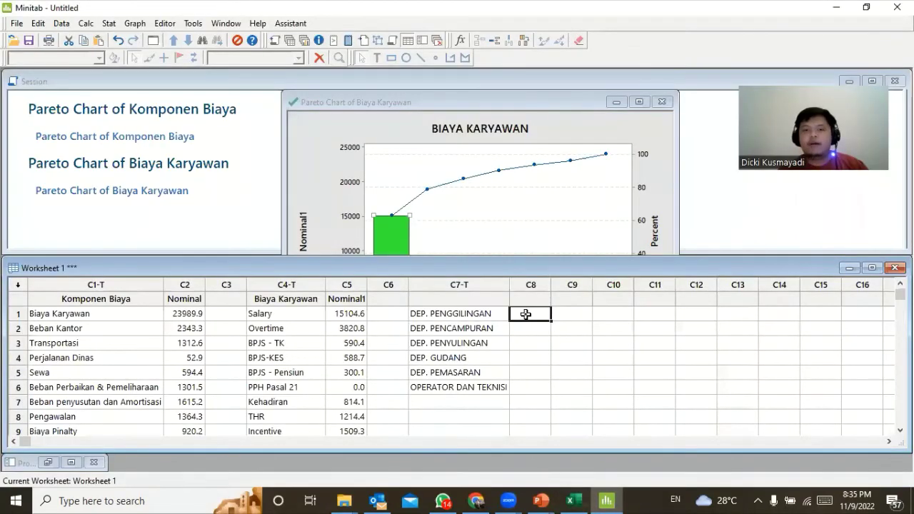
key(ctrl+v)
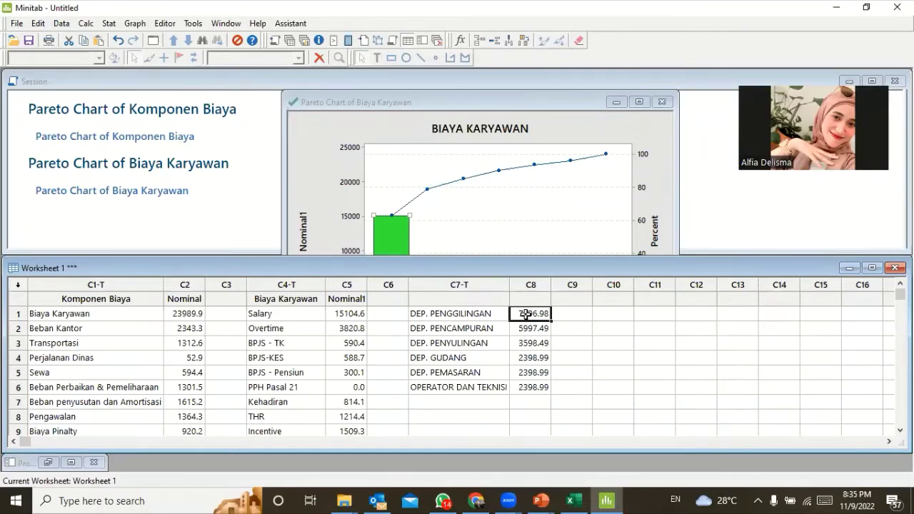
- Name worksheet column C7 "By. Kar per Dept."
click(474, 298)
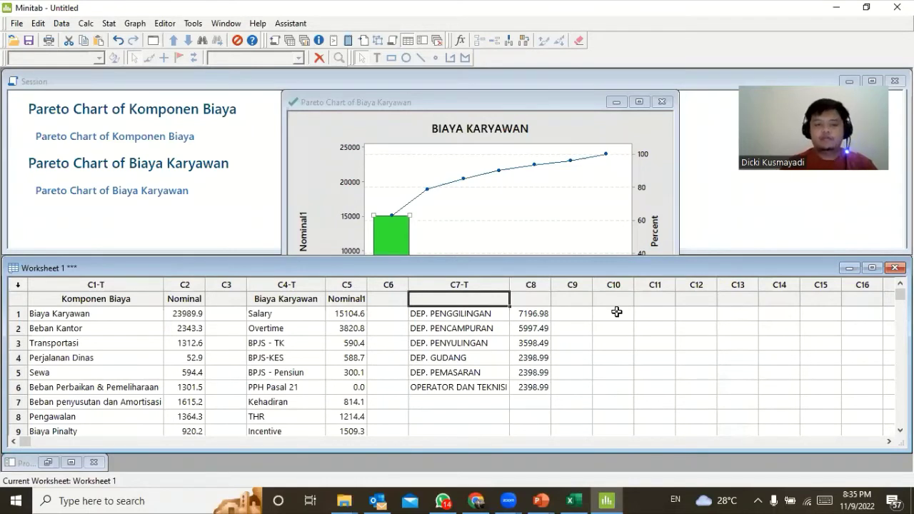
text(De)
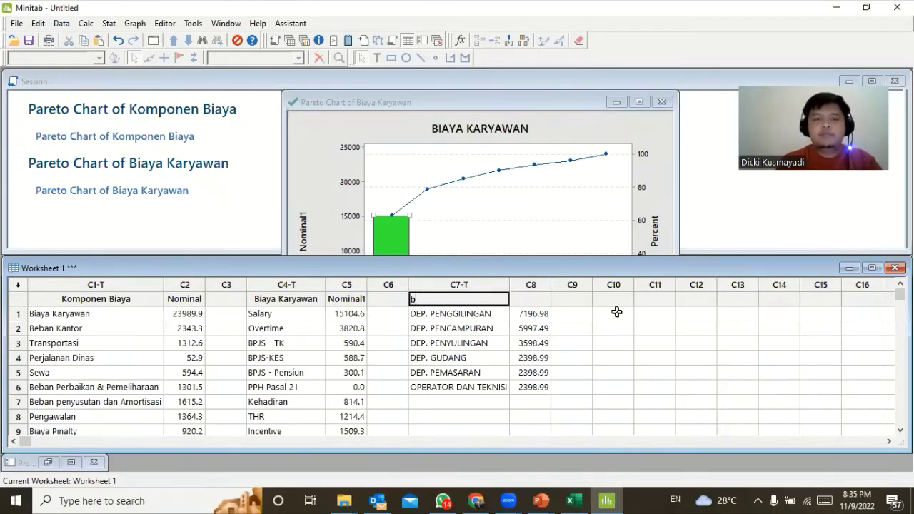
key(BackSpace)
key(BackSpace)
text(By)
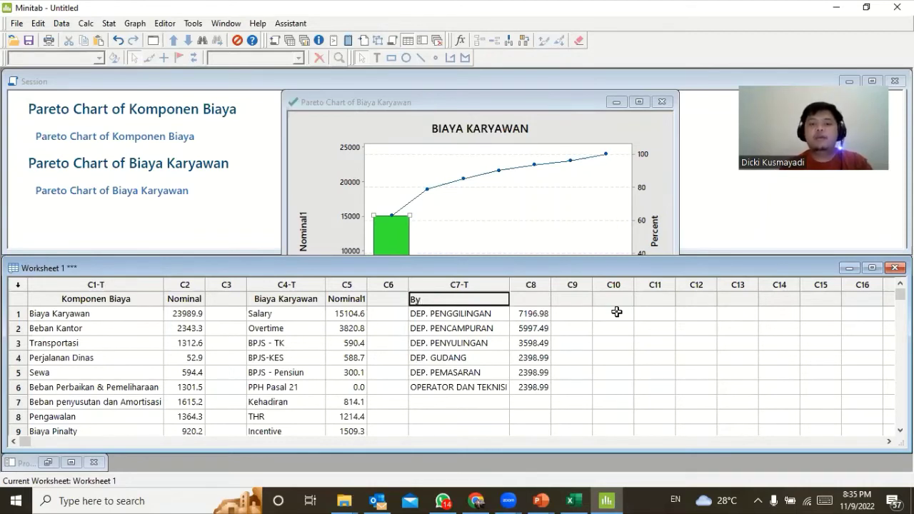
text(.)
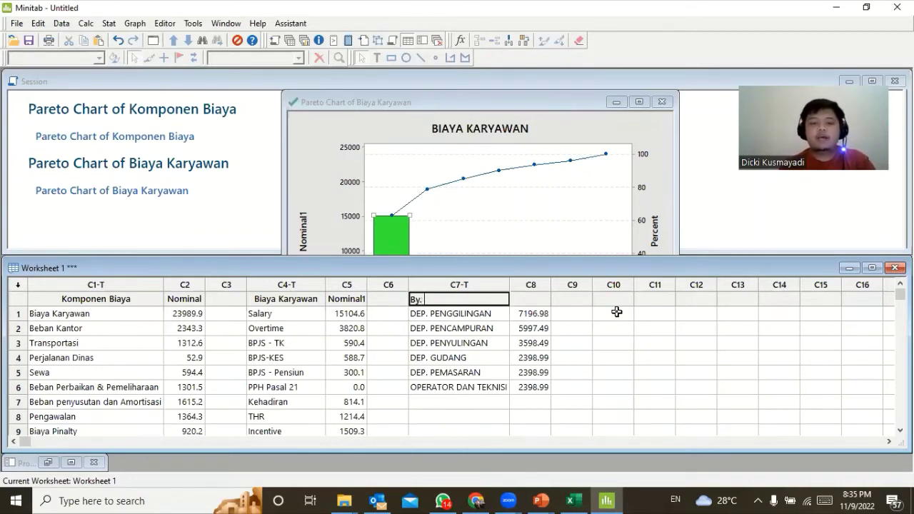
text( Kar)
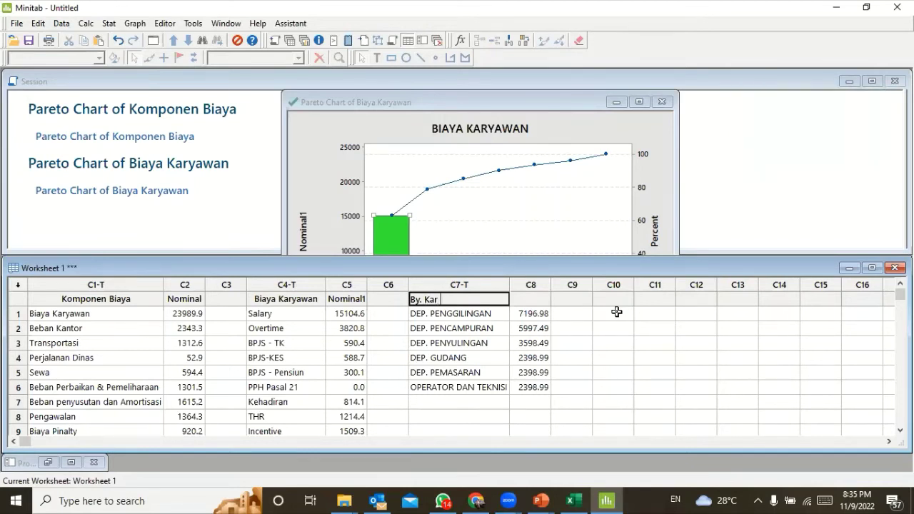
text(per dep)
key(BackSpace)
key(BackSpace)
key(BackSpace)
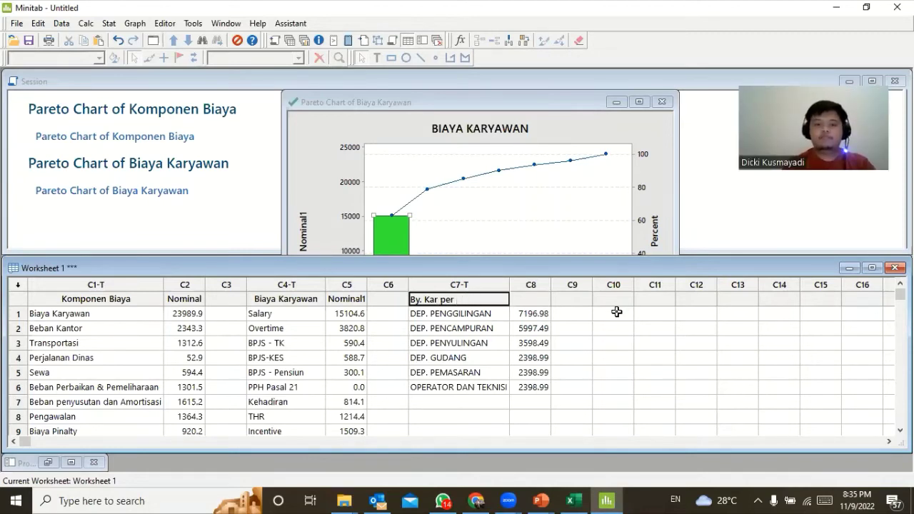
text(Dept)
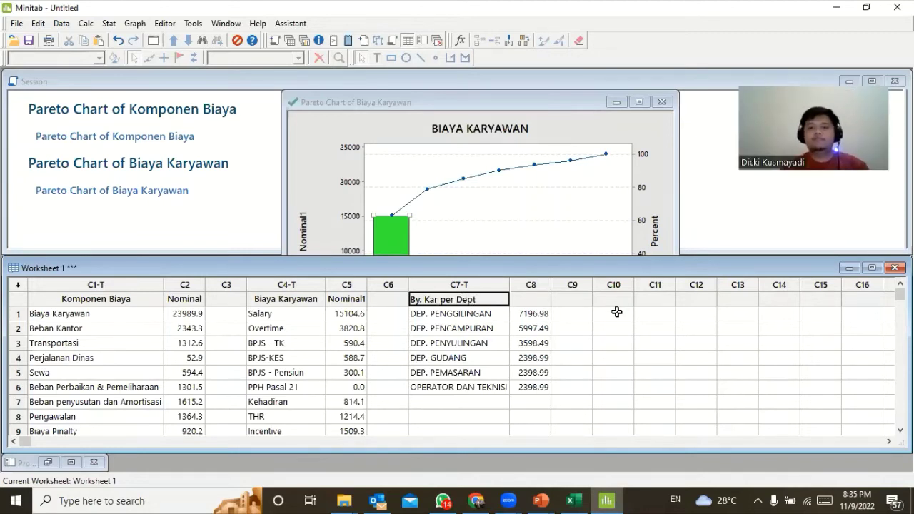
text(.)
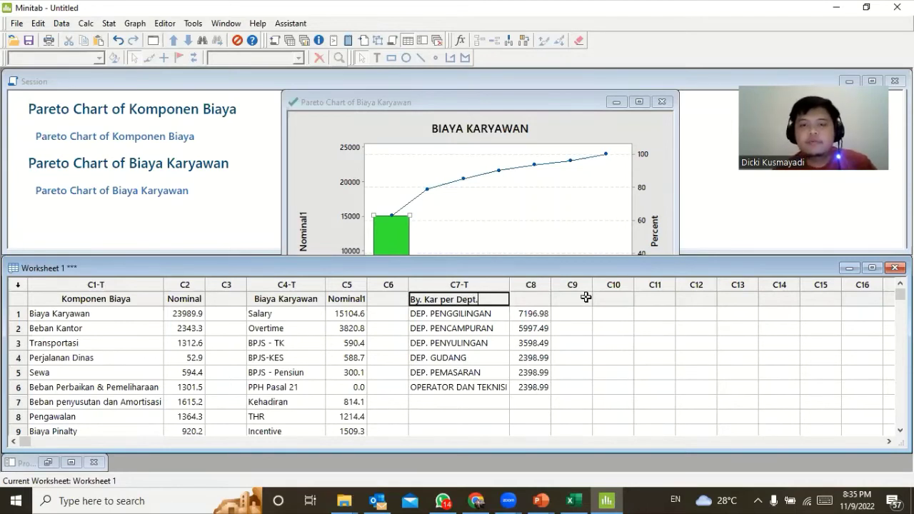
- Name column C8 Nominal2
click(536, 299)
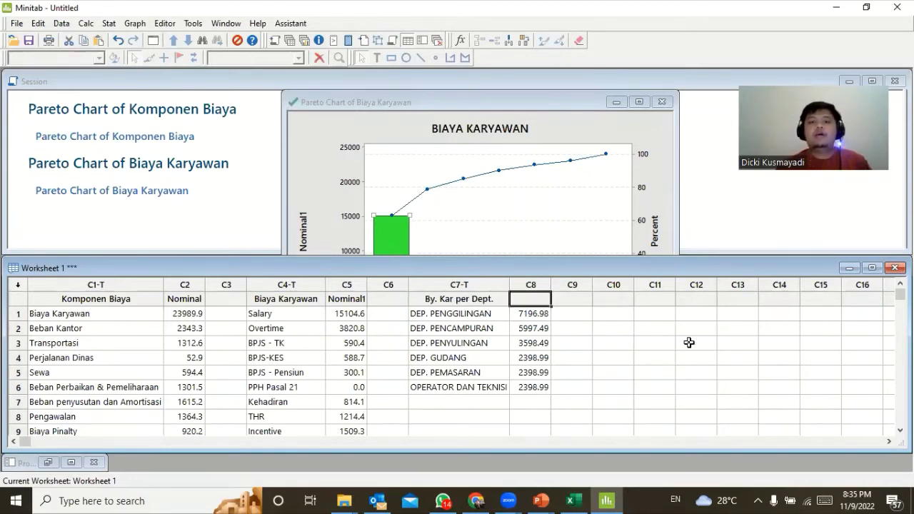
text(Nom)
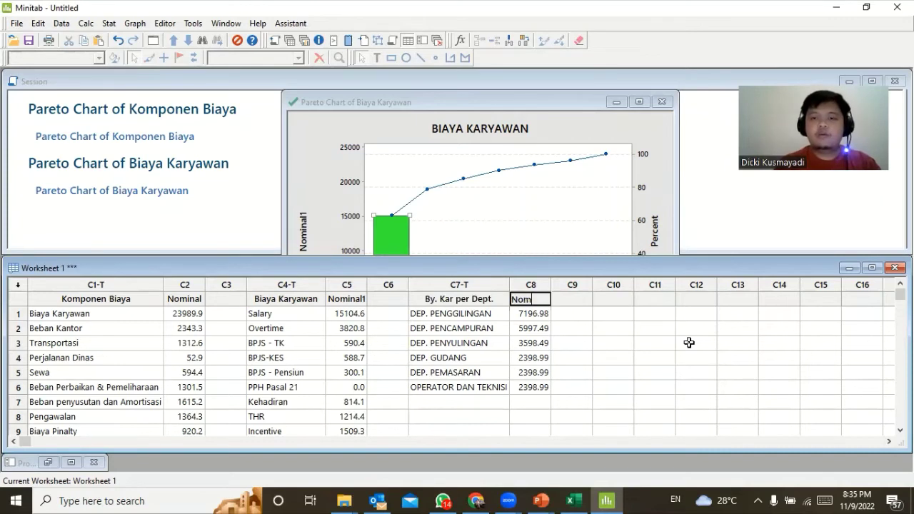
text(inal2)
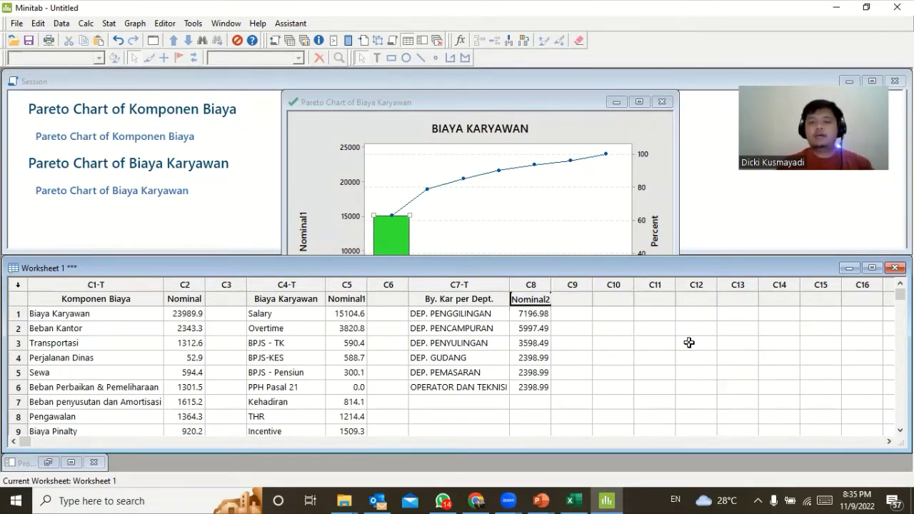
key(Return)
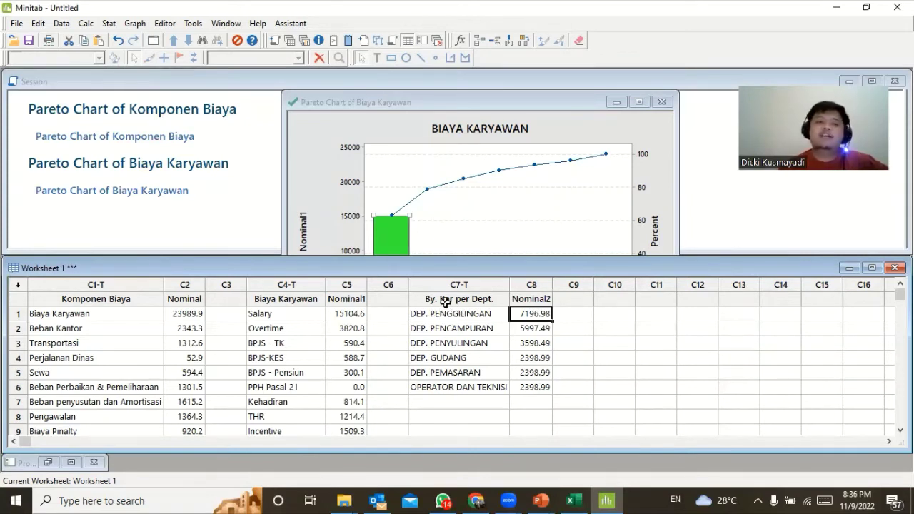
- Change the name of column C7 to "By. Kary per Dept."
drag(445, 302, 525, 385)
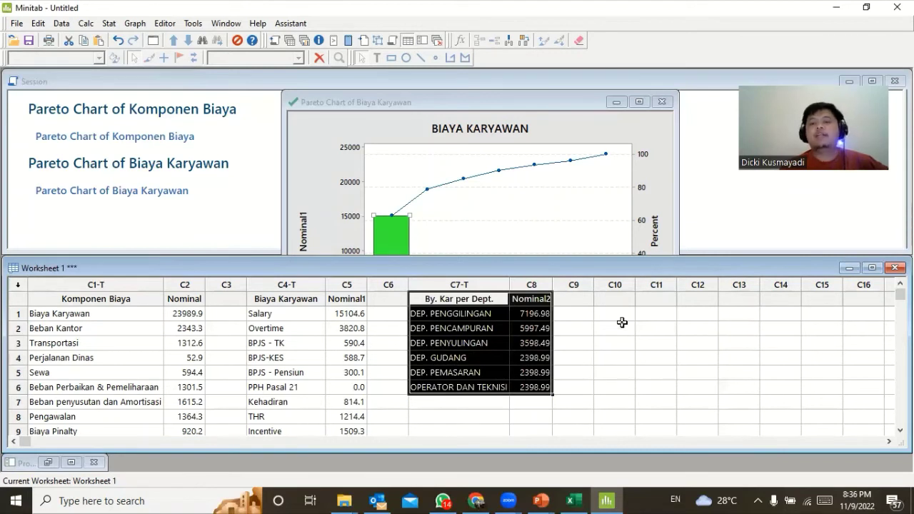
click(443, 303)
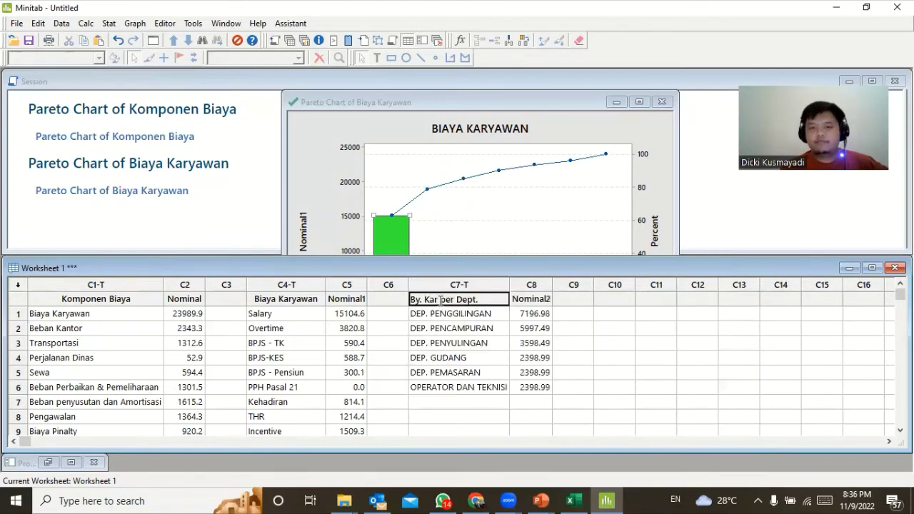
text(y)
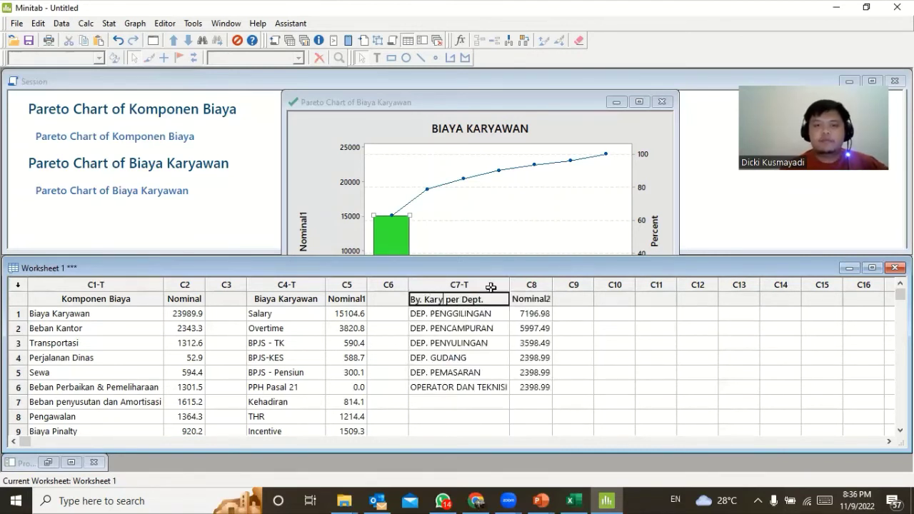
click(647, 329)
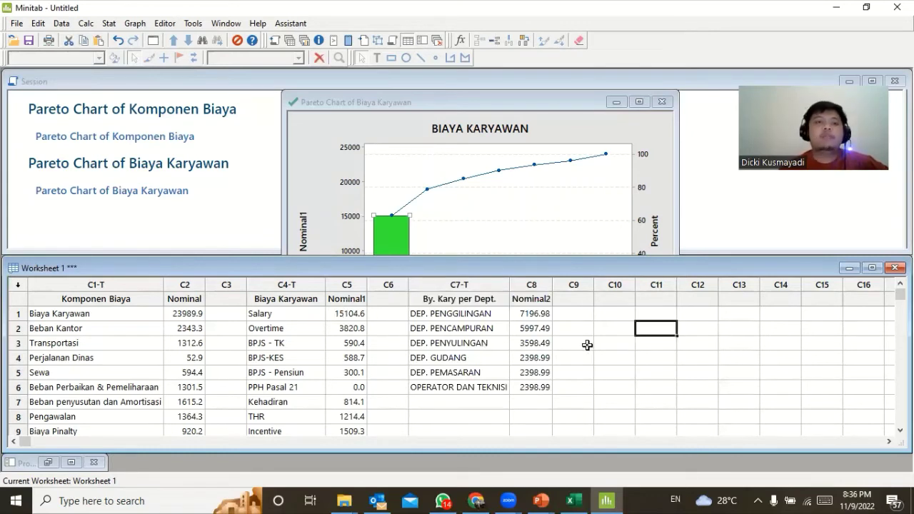
- Set up a Pareto chart with By. Kary per Dept. as the attribute data and Nominal2 as the frequencies
click(110, 23)
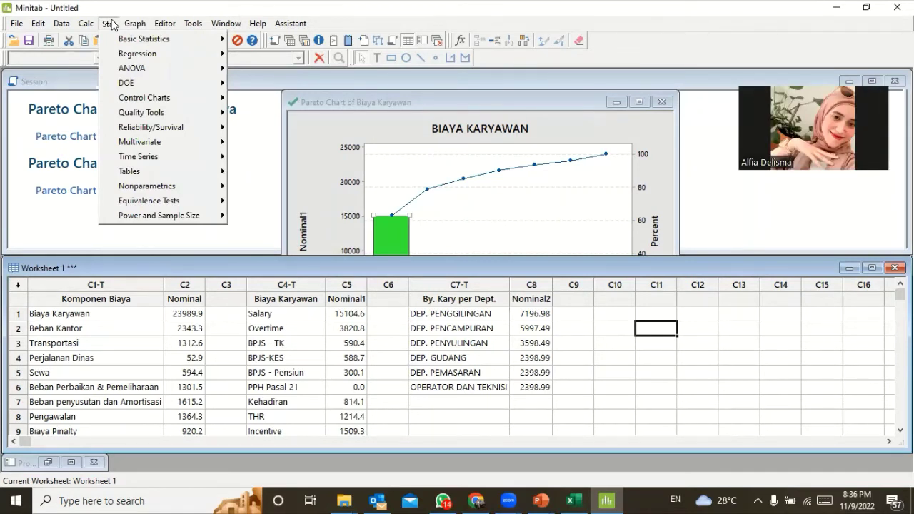
mouse_move(182, 118)
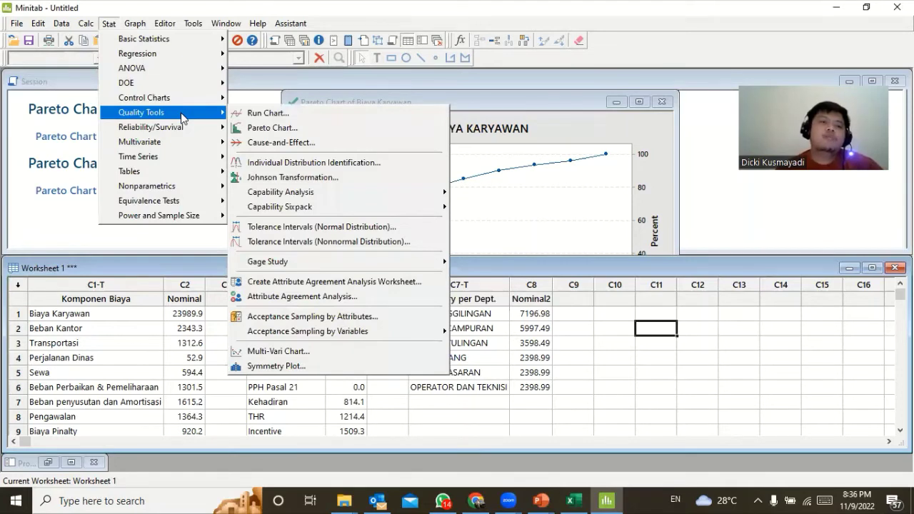
click(267, 128)
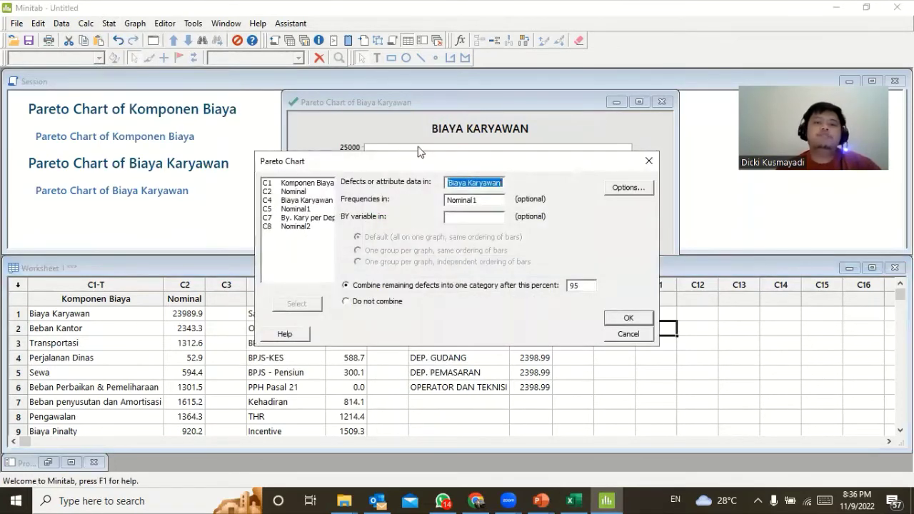
double_click(308, 218)
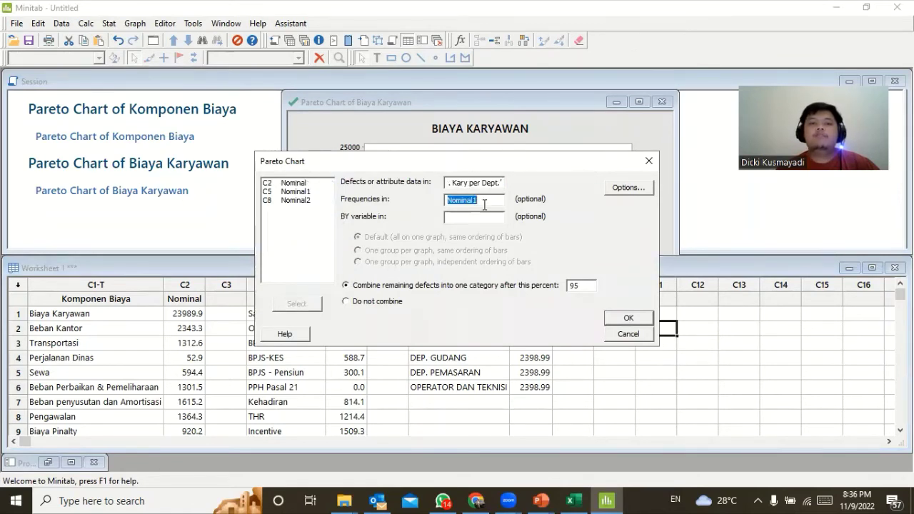
double_click(295, 201)
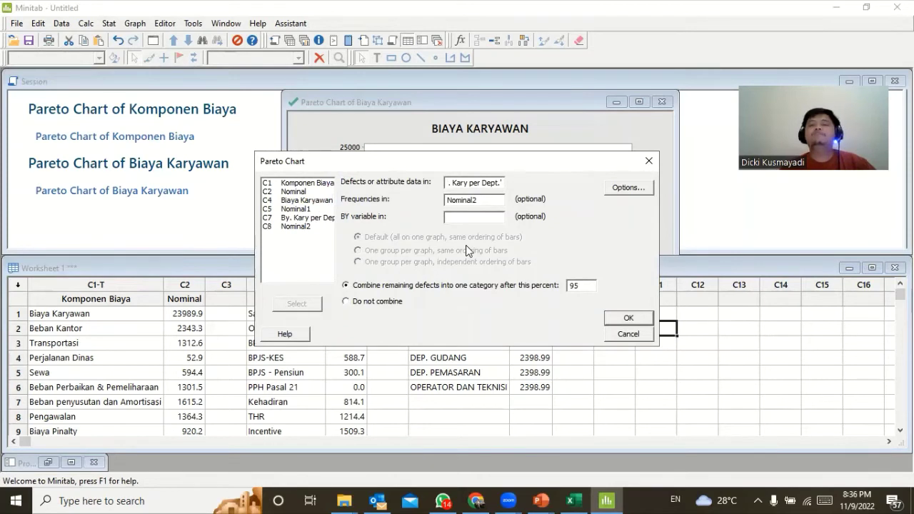
- Title the chart BIAYA KARYAWAN PER DEPT., then generate it and move its window clear of the session headings
click(636, 190)
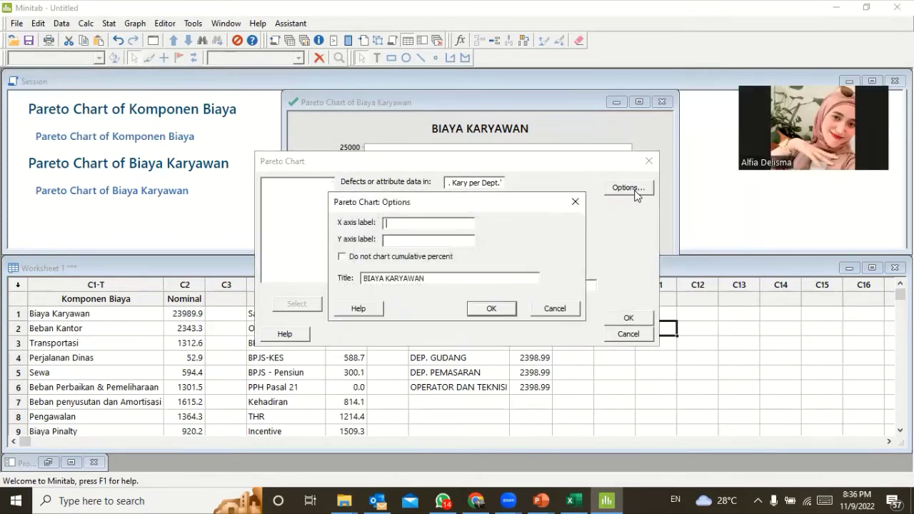
click(449, 280)
text(per)
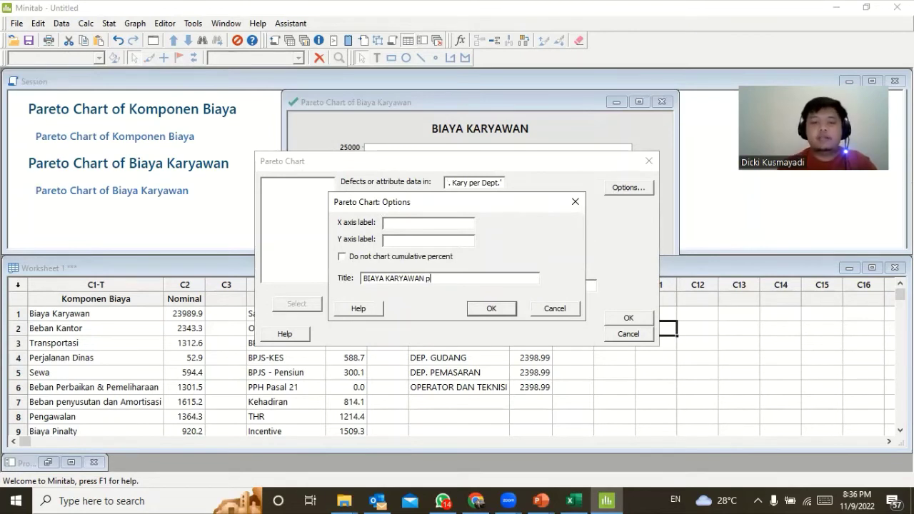
key(BackSpace)
key(BackSpace)
key(BackSpace)
text(PER DEP)
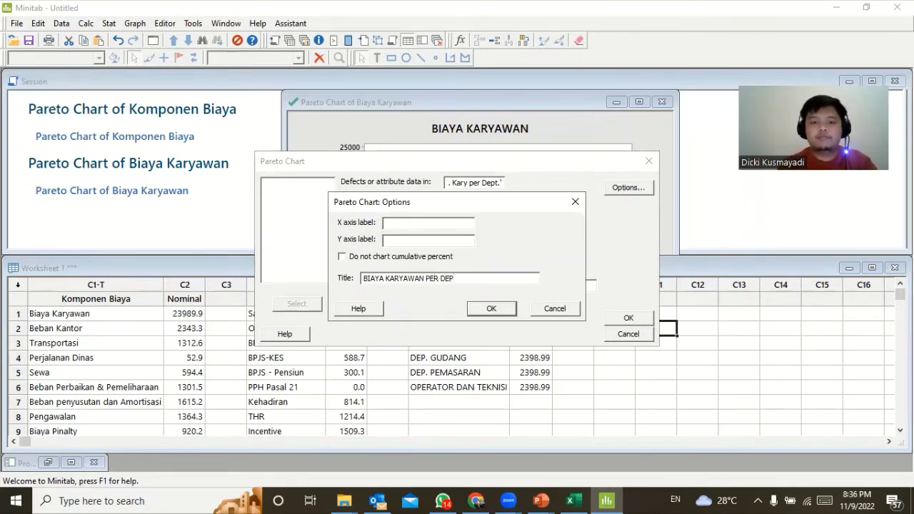
text(T.)
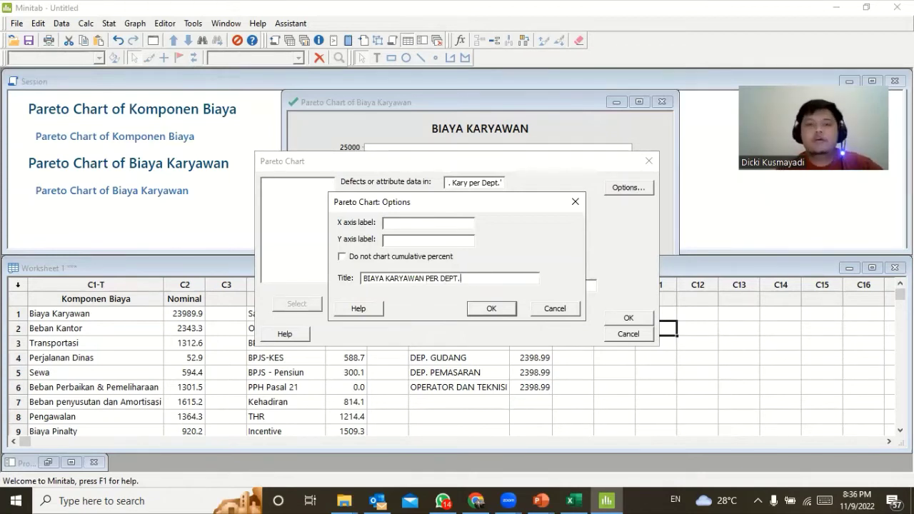
click(493, 308)
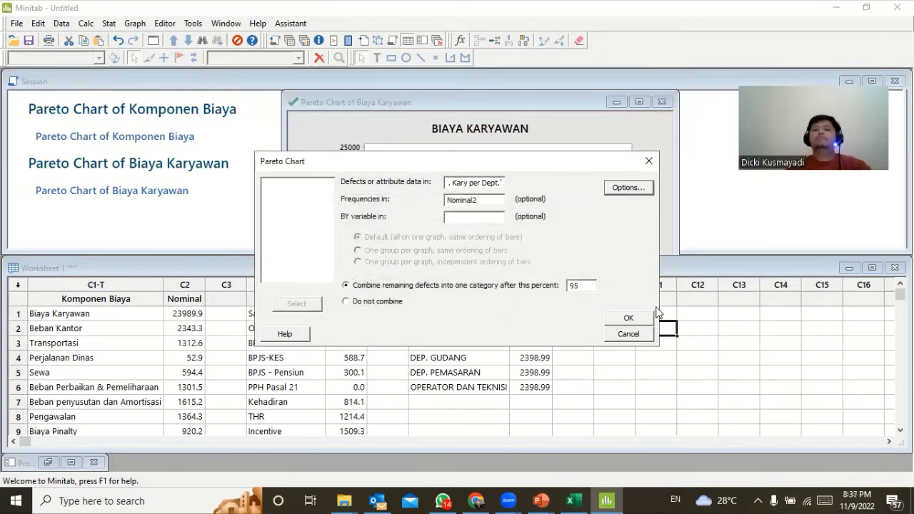
click(633, 318)
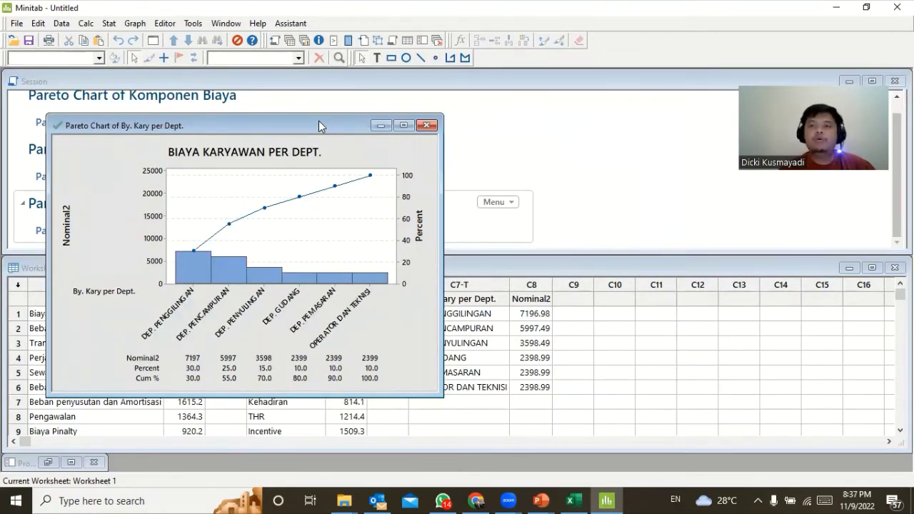
drag(319, 121, 538, 124)
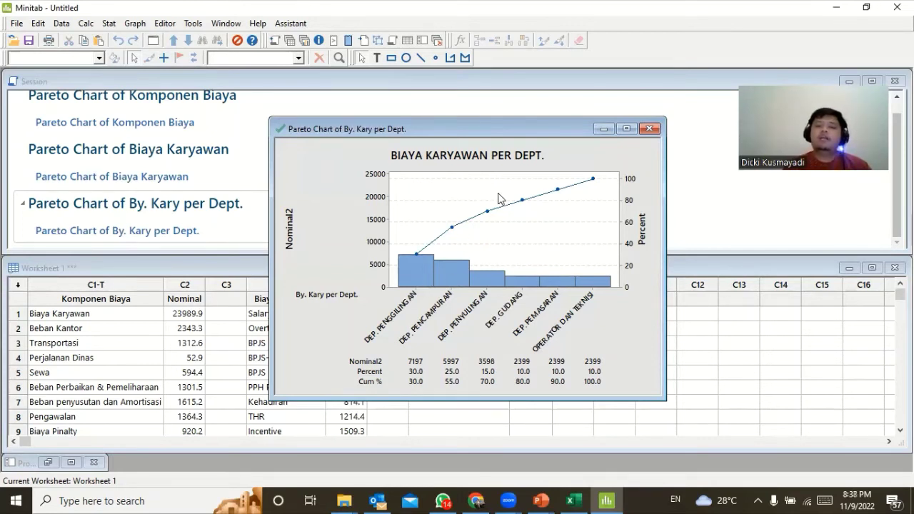
- Give the DEP. PENGGILINGAN bar a custom bright green background colour
click(415, 271)
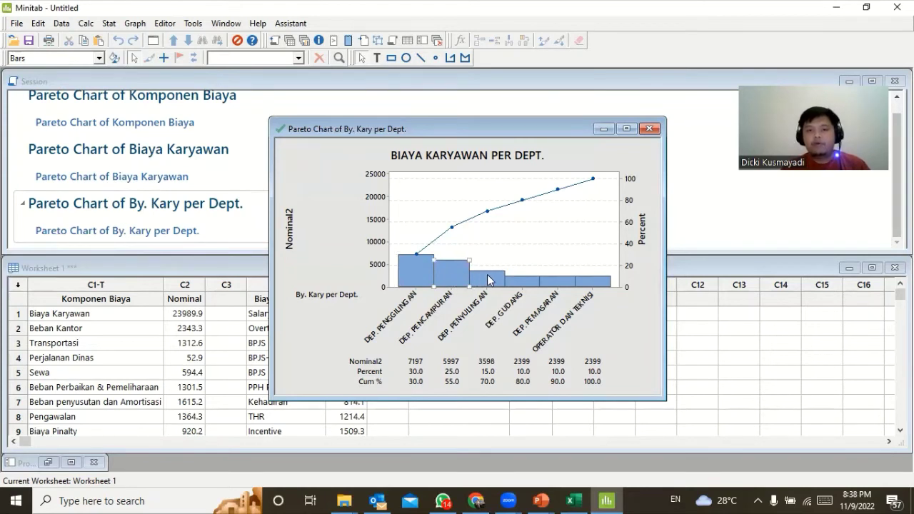
mouse_move(426, 278)
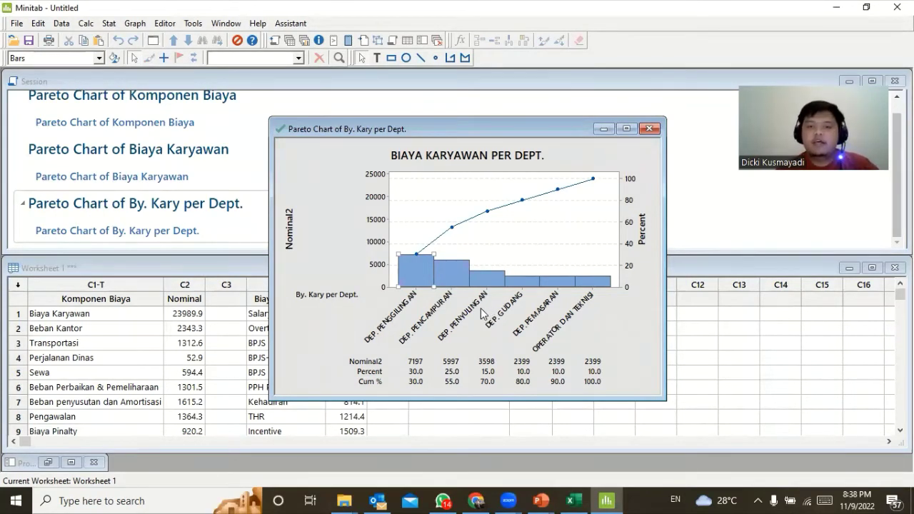
click(457, 272)
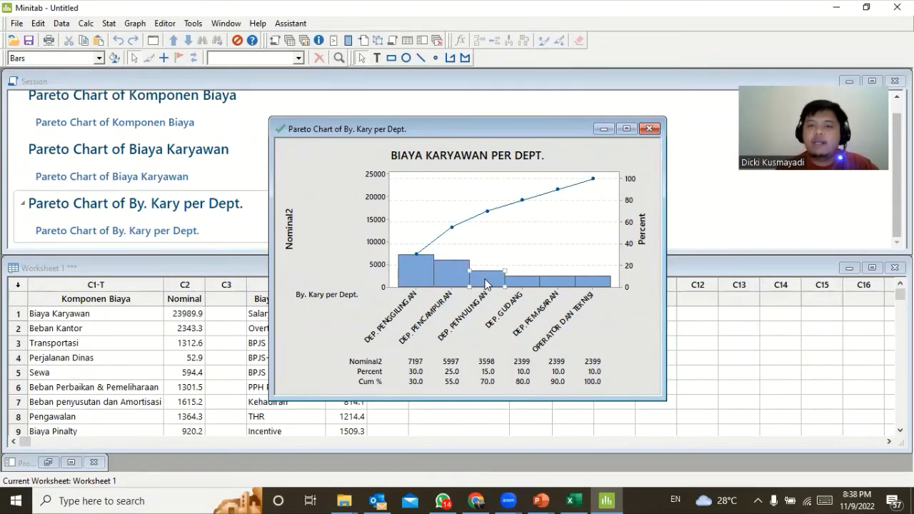
click(416, 283)
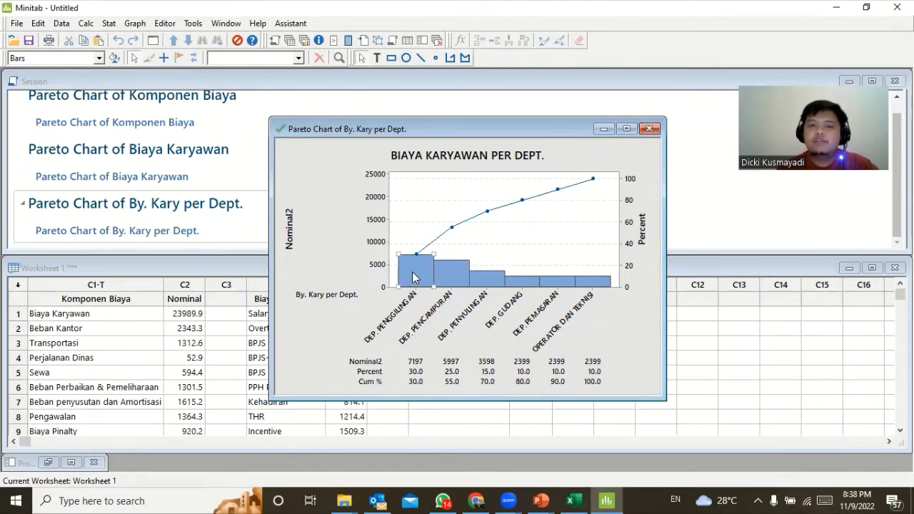
right_click(413, 285)
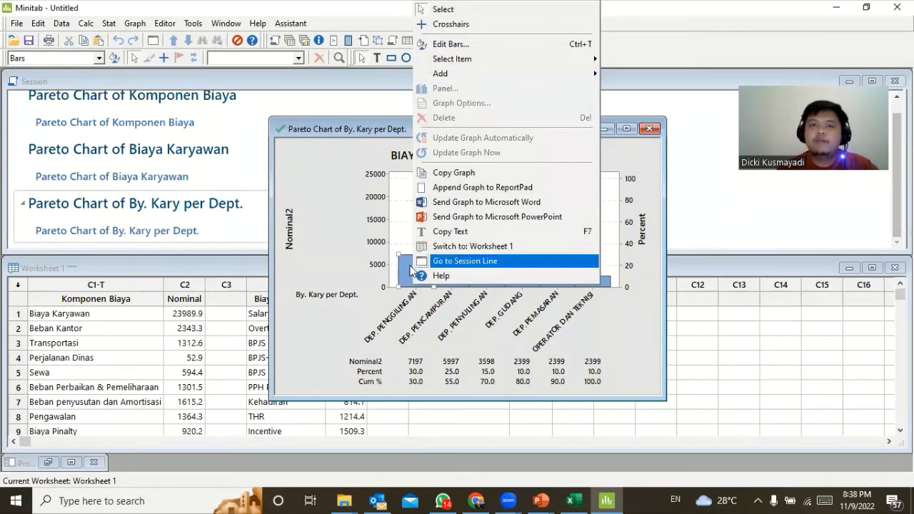
click(409, 271)
double_click(406, 269)
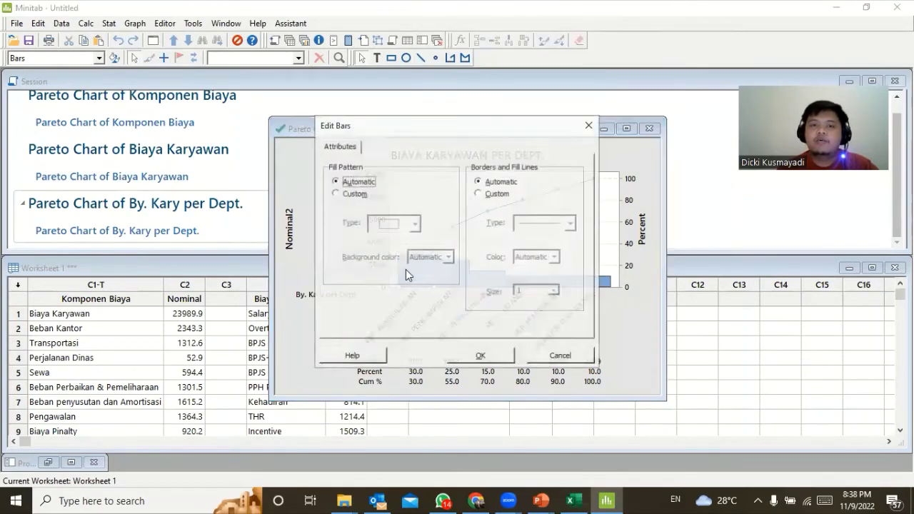
click(351, 194)
click(448, 259)
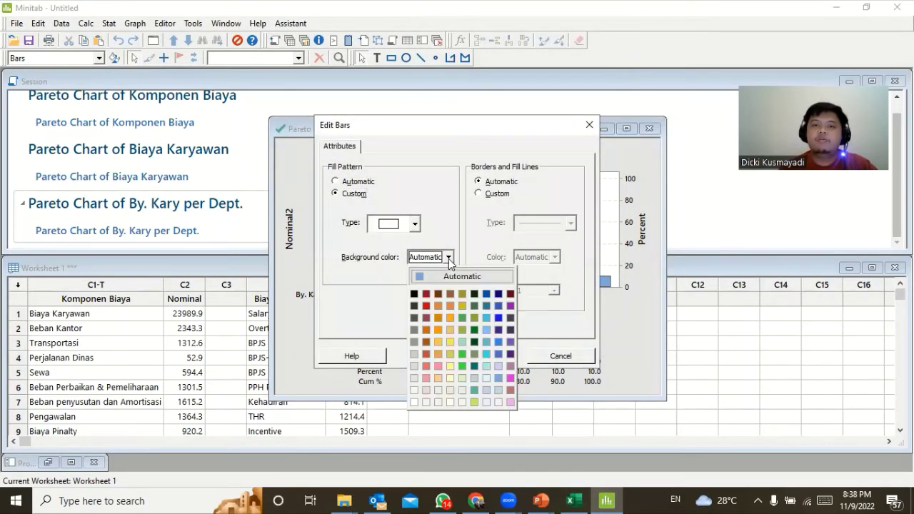
click(458, 361)
click(477, 355)
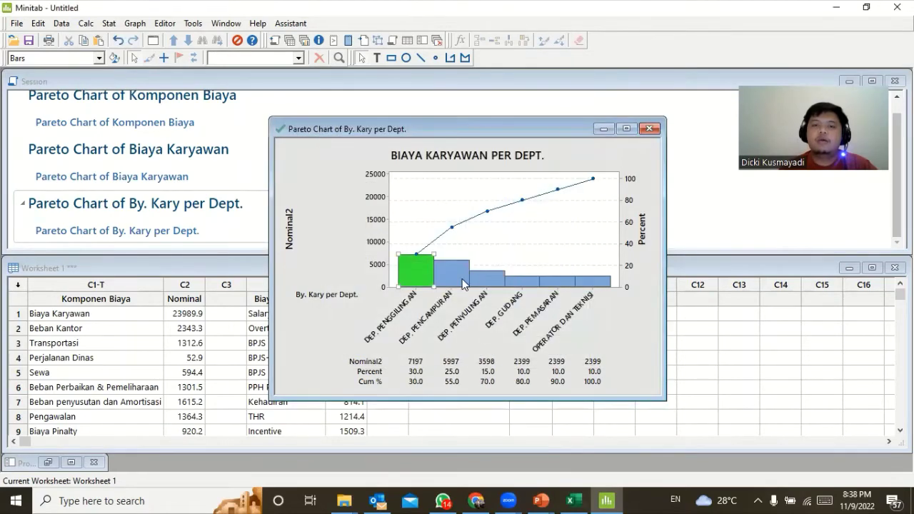
- Give the DEP. PENCAMPURAN bar the same custom bright green background colour
double_click(462, 280)
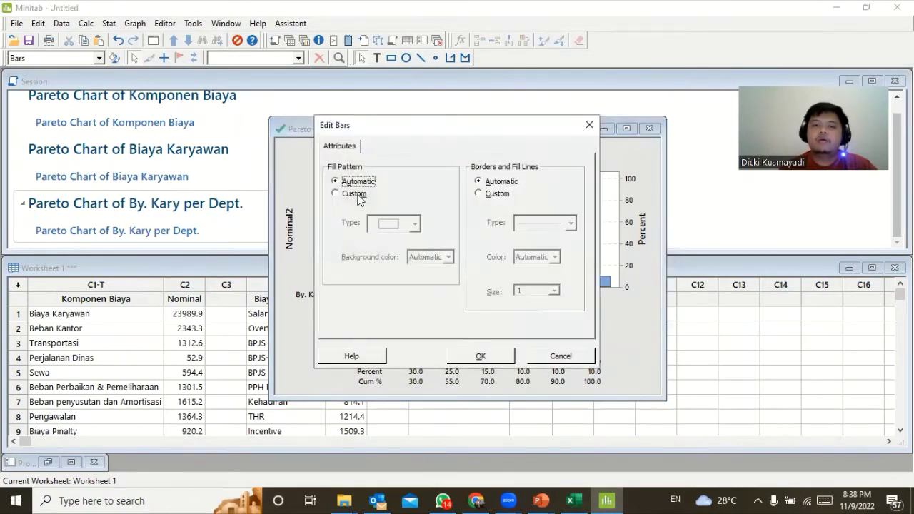
click(353, 194)
click(440, 259)
click(467, 368)
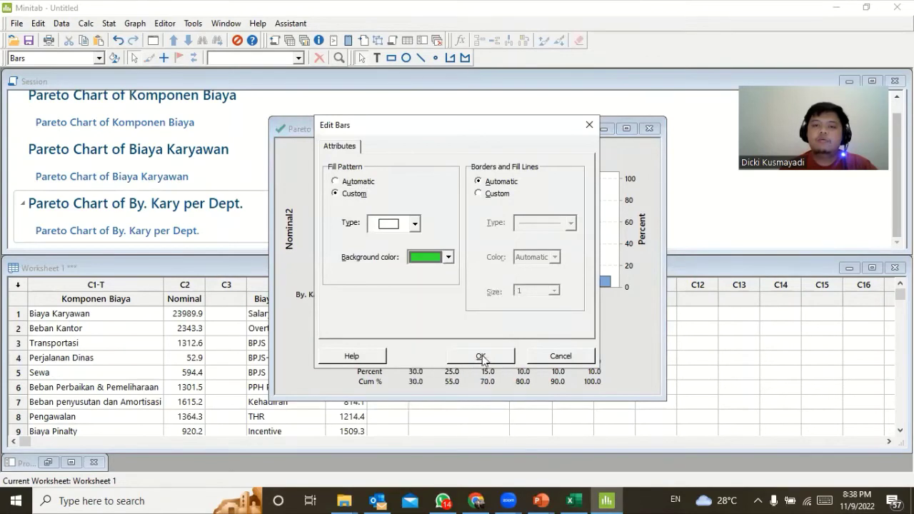
click(505, 358)
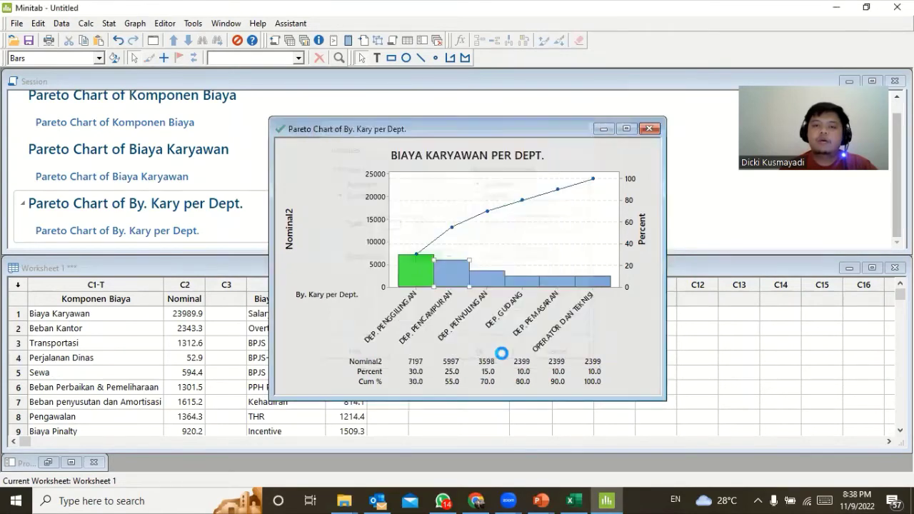
- Switch the DEP. PENYULINGAN bar's fill pattern to Custom with the background colour left on Automatic, and deselect the bar
double_click(492, 283)
click(355, 194)
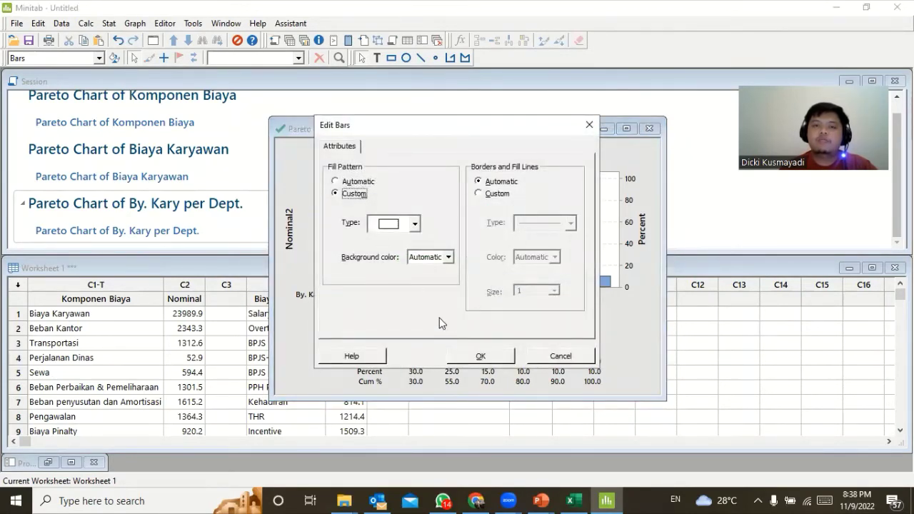
click(482, 357)
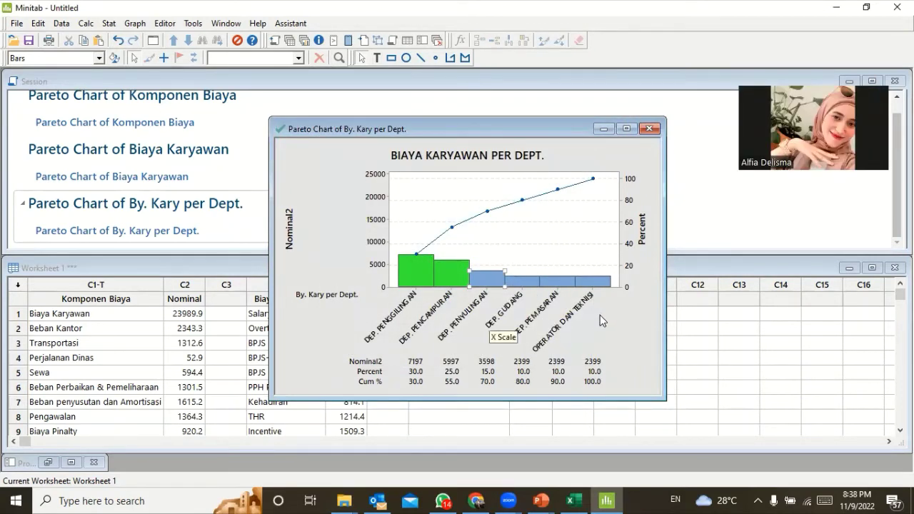
click(650, 314)
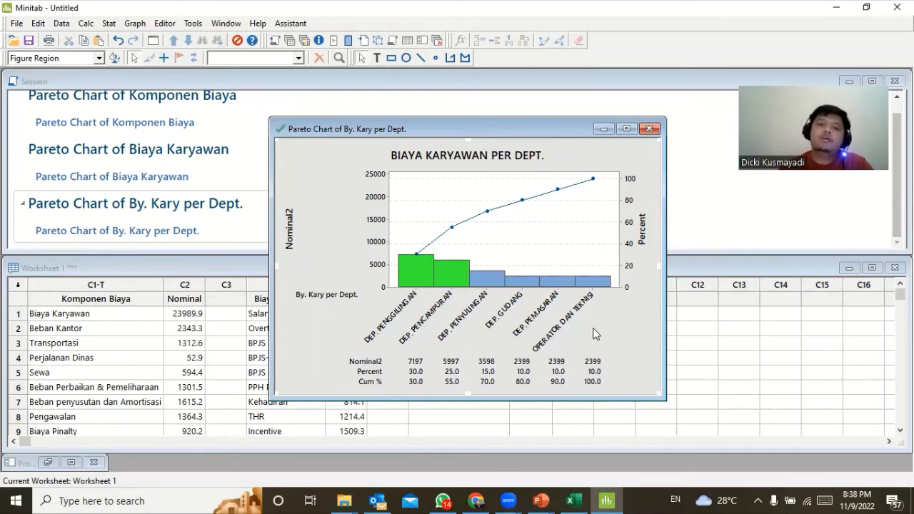
- Check the fill settings of the DEP. PENGGILINGAN bar
click(418, 277)
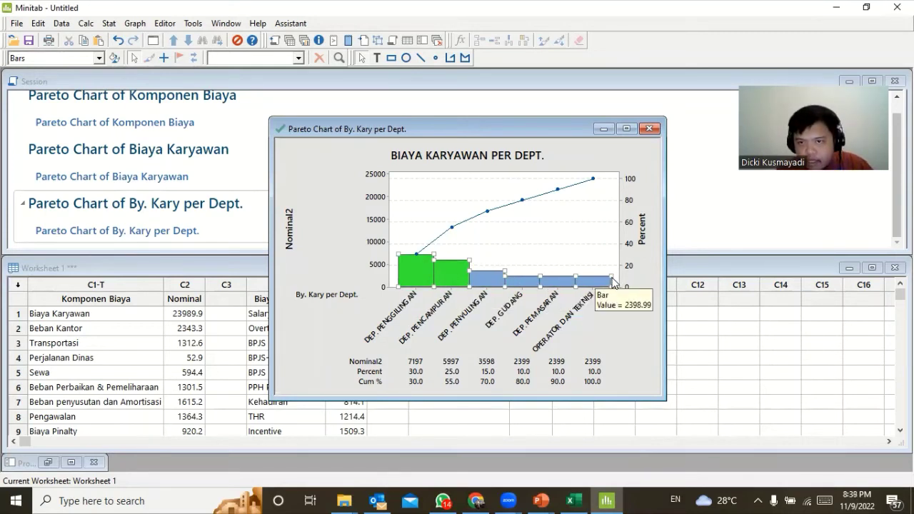
click(428, 274)
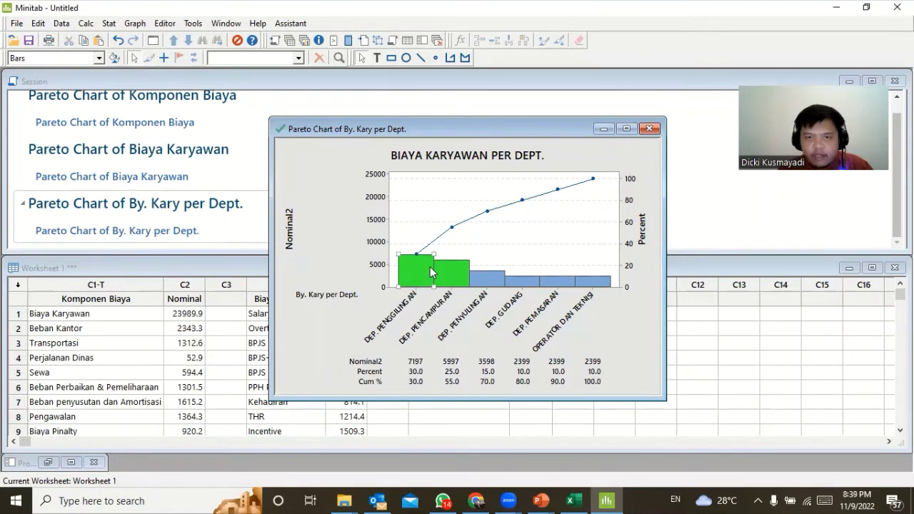
double_click(419, 269)
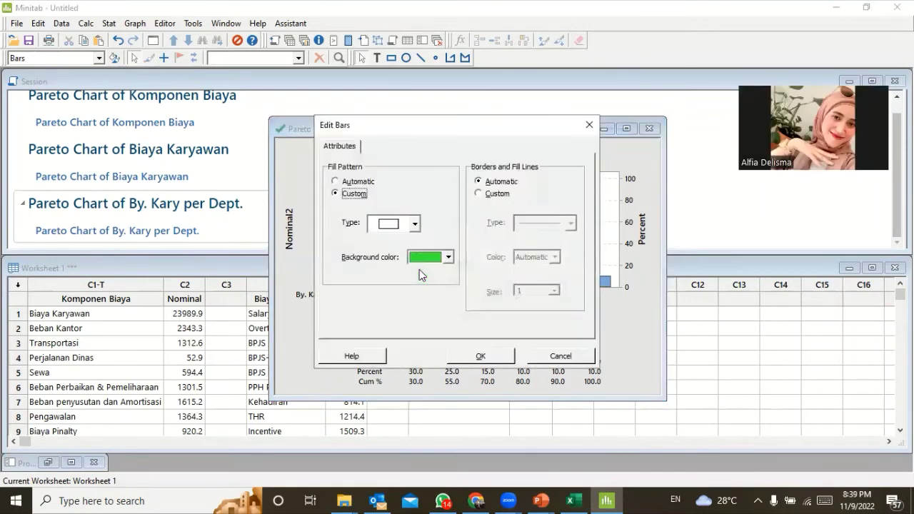
click(503, 356)
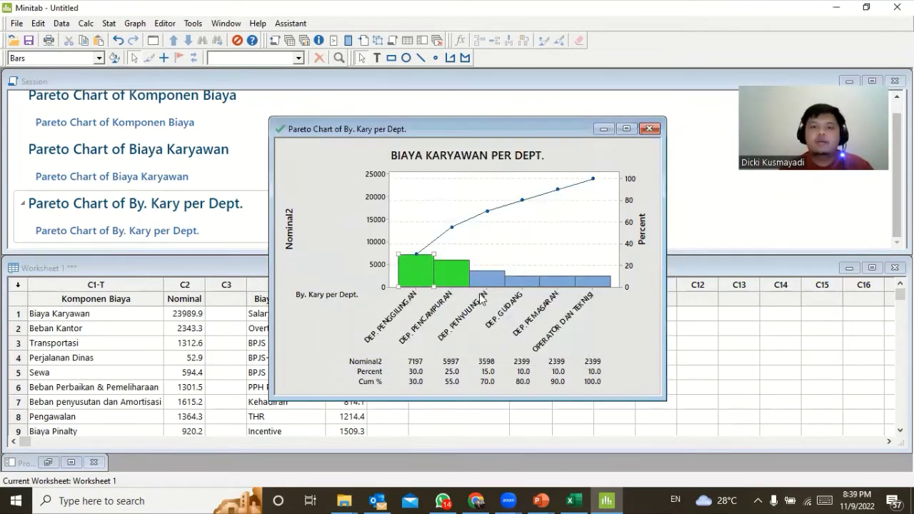
- Set the DEP. PENYULINGAN bar's background colour to bright green and bring the chart back in front of the worksheet
click(488, 279)
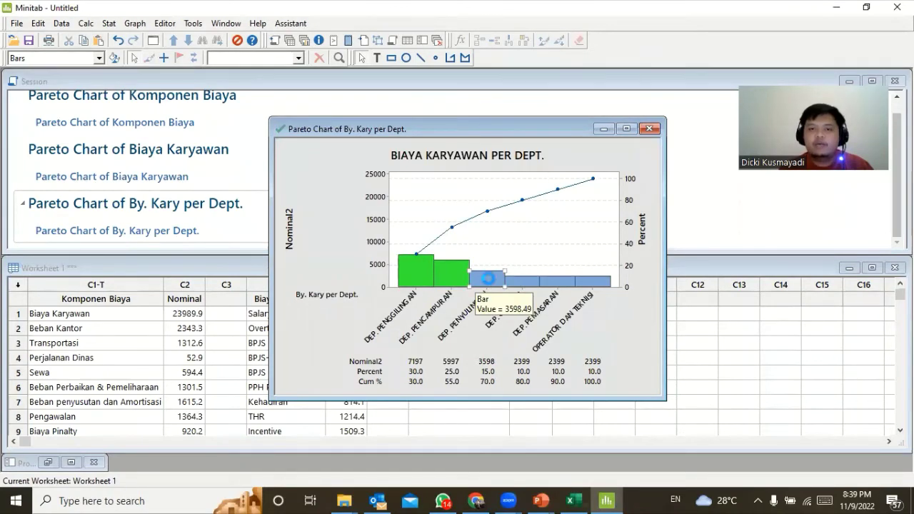
double_click(488, 279)
click(449, 257)
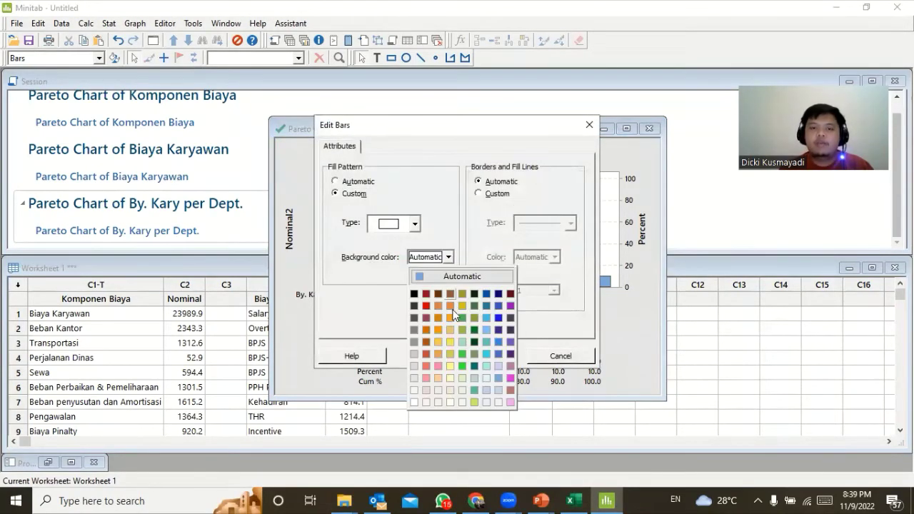
click(462, 353)
click(506, 358)
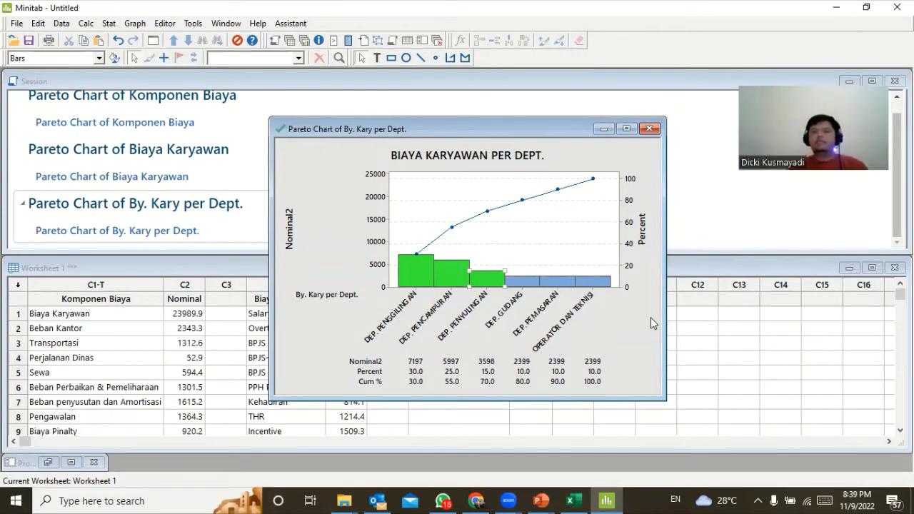
click(740, 326)
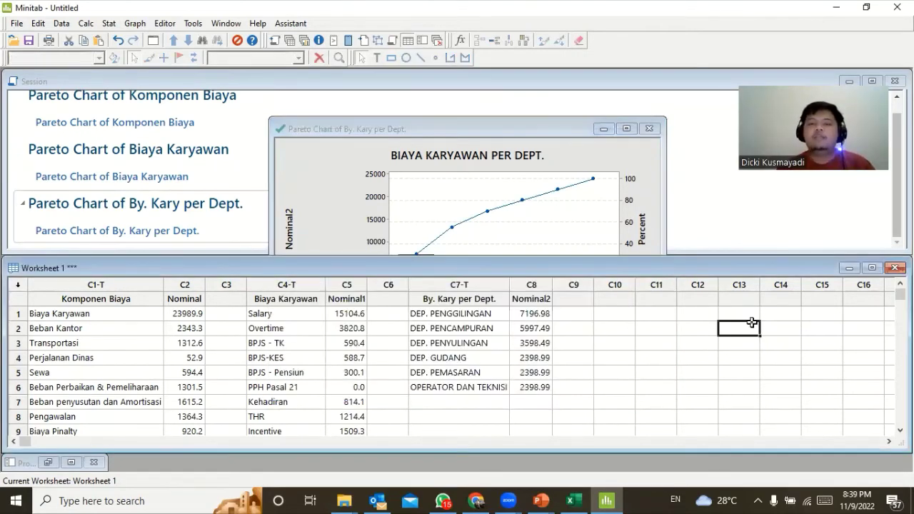
click(505, 134)
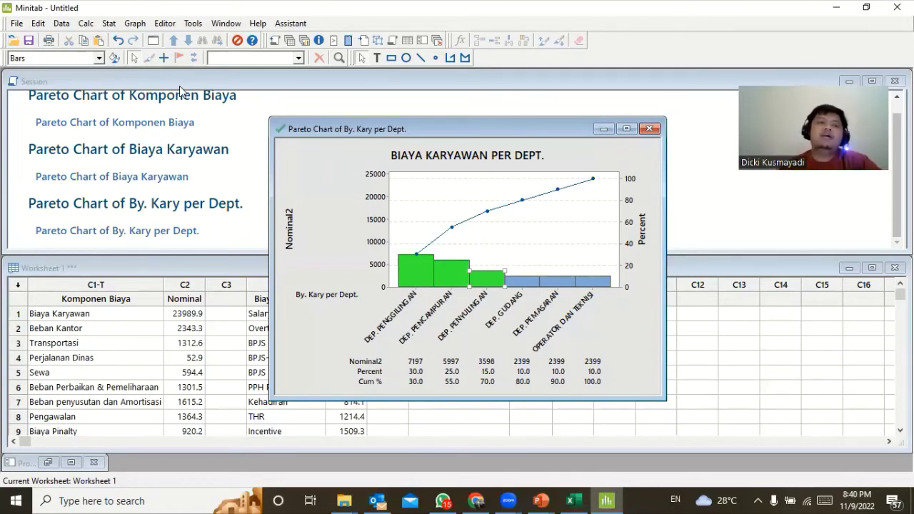
click(113, 24)
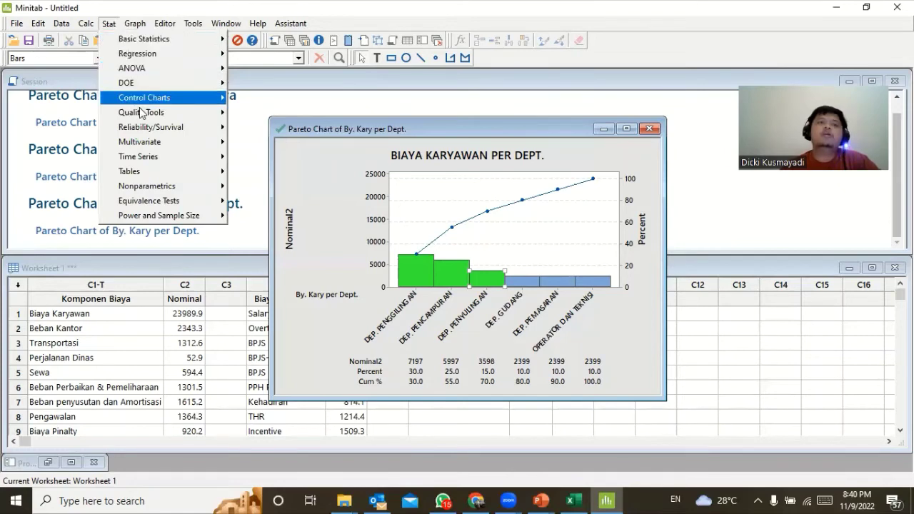
mouse_move(142, 114)
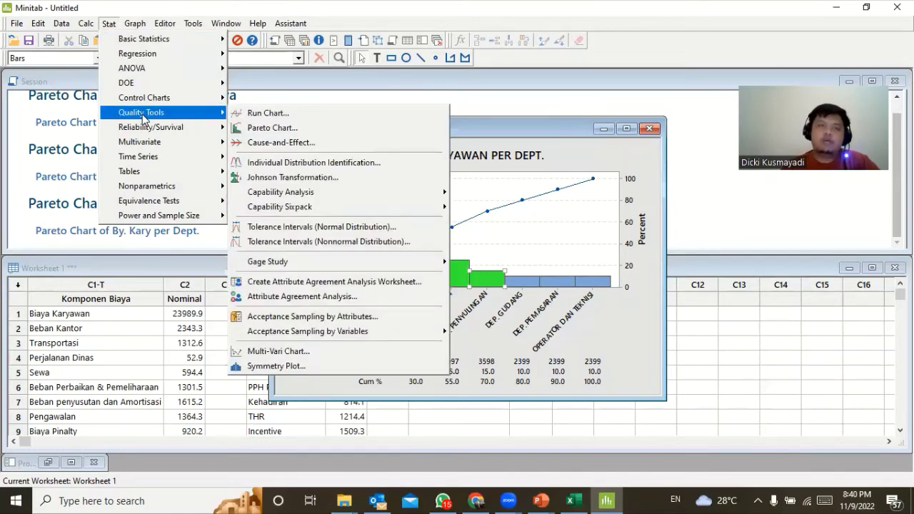
click(149, 58)
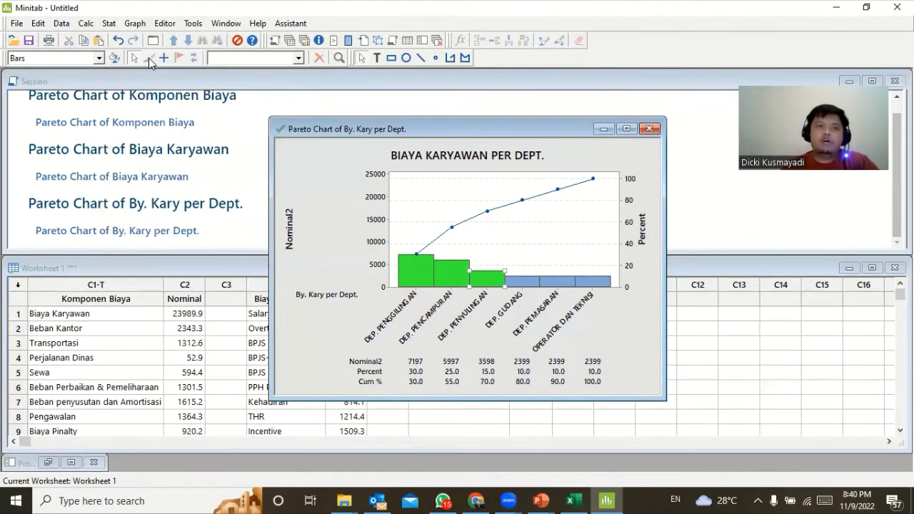
- Open the Layout Tool for the chart and remove the By. Kary per Dept. chart from the first cell of the 2 by 2 layout
key(alt+d)
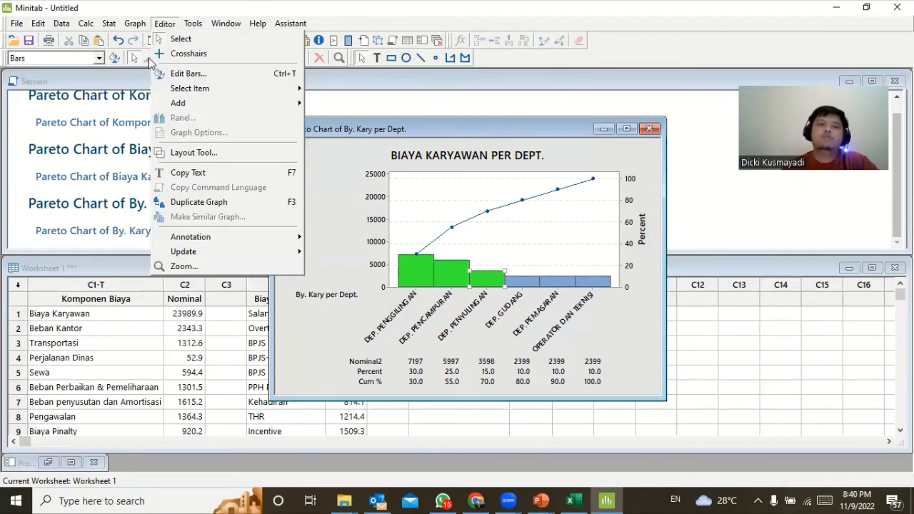
click(192, 152)
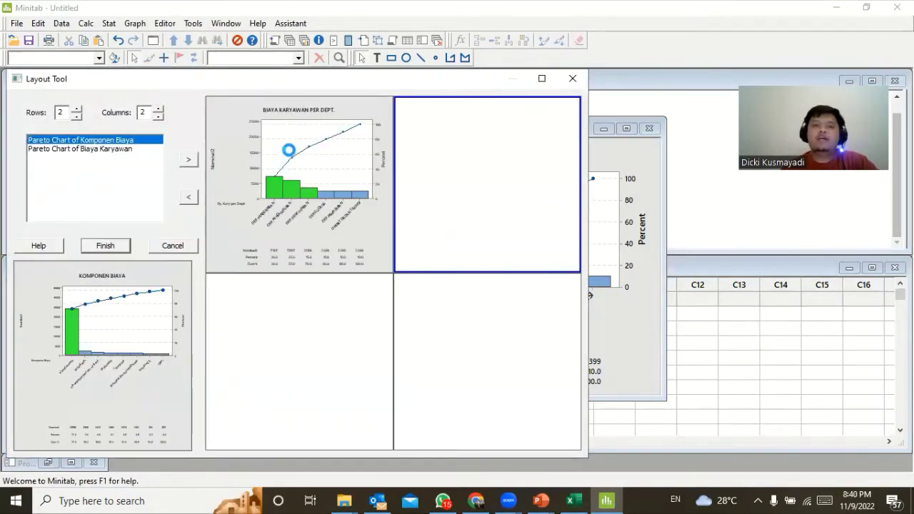
click(277, 146)
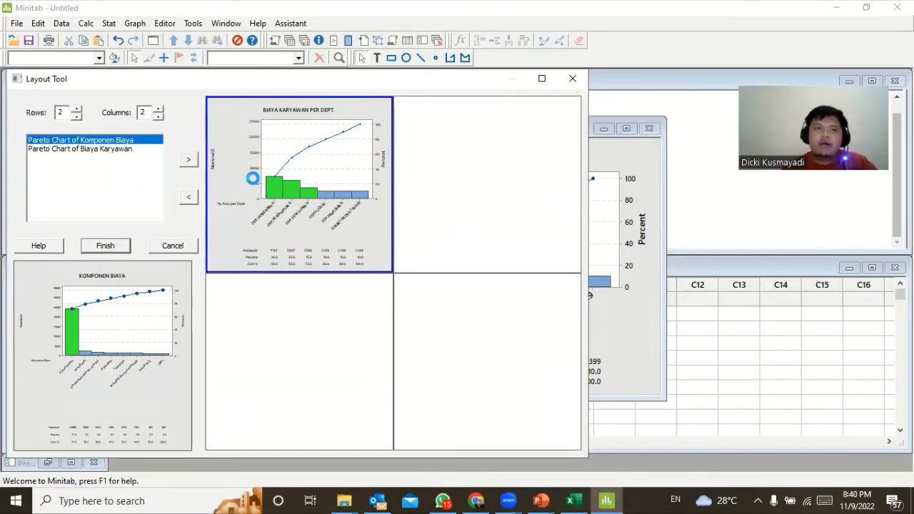
click(189, 197)
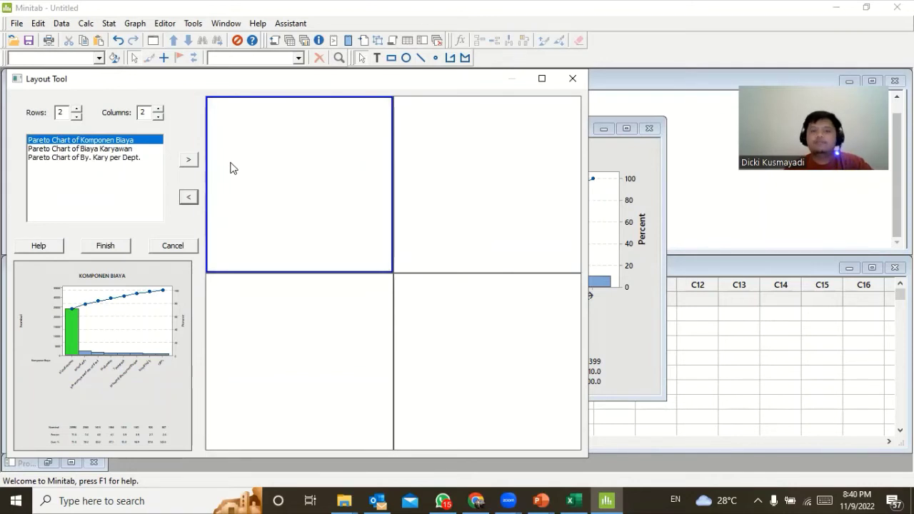
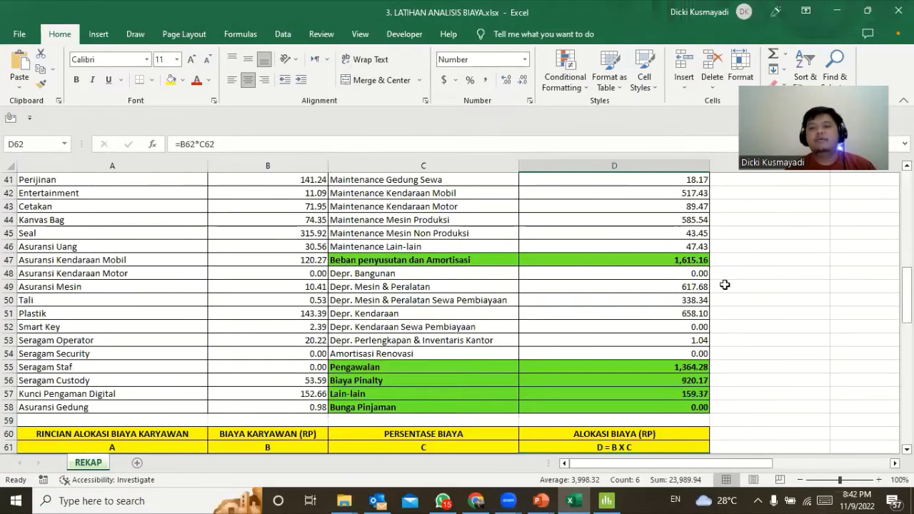
- Stretch the Pareto layout picture in Excel down to about row 106, and switch back to the layout in Minitab
click(321, 312)
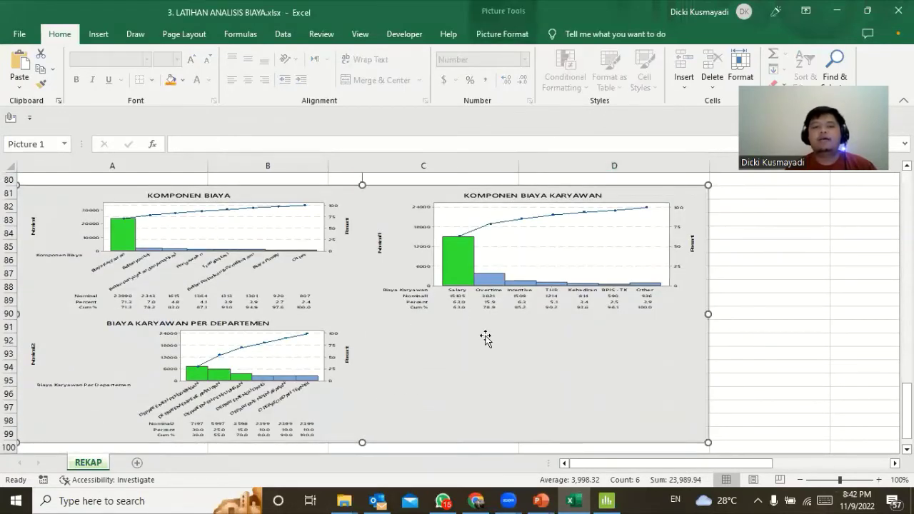
drag(362, 441, 368, 476)
scroll(486, 400, down, 1)
scroll(485, 400, down, 1)
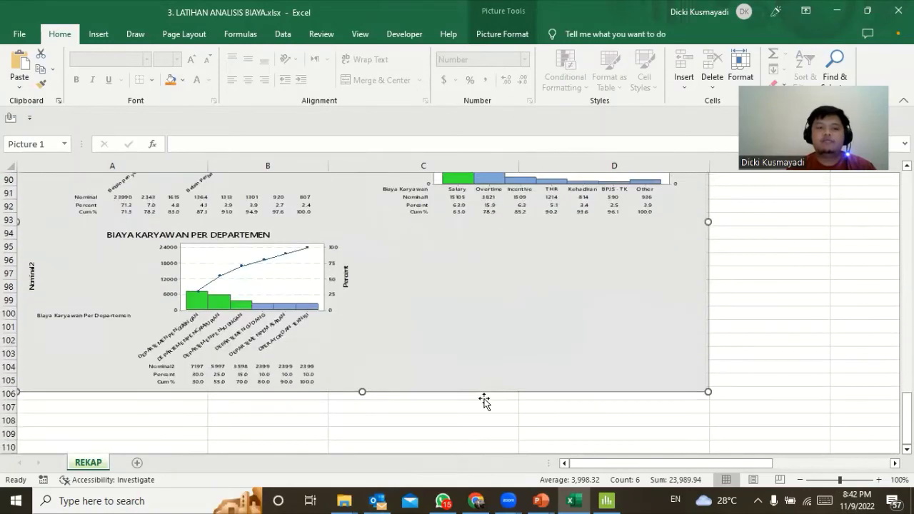
drag(361, 392, 363, 401)
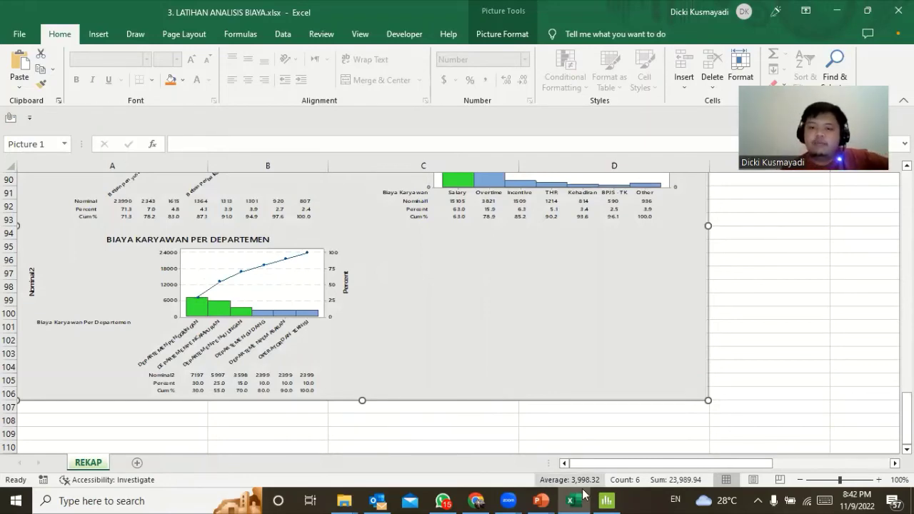
click(609, 500)
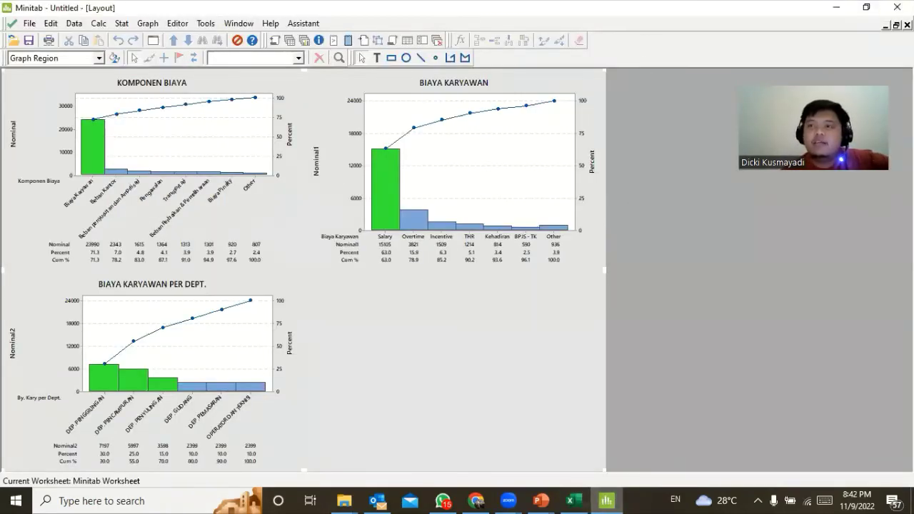
- Restore the layout to a floating window and examine the Pareto chart of By. Kary per Dept. at full size
click(897, 25)
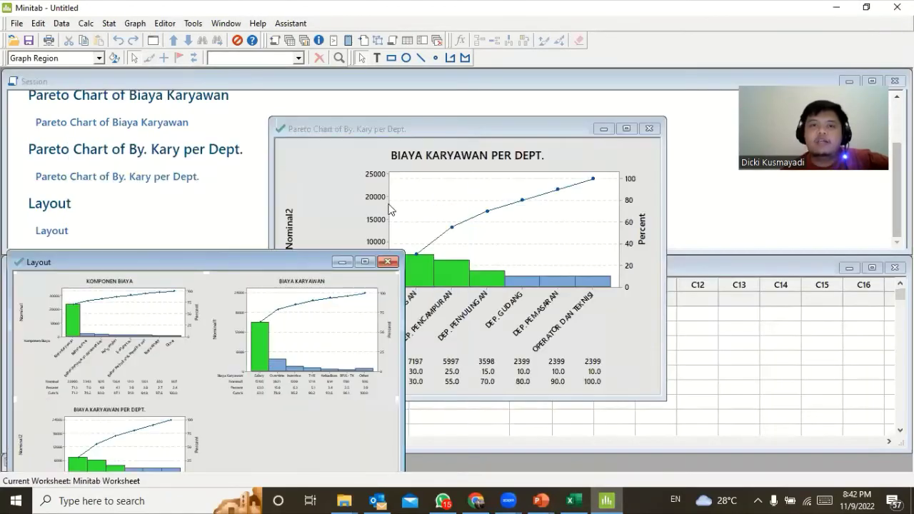
click(452, 130)
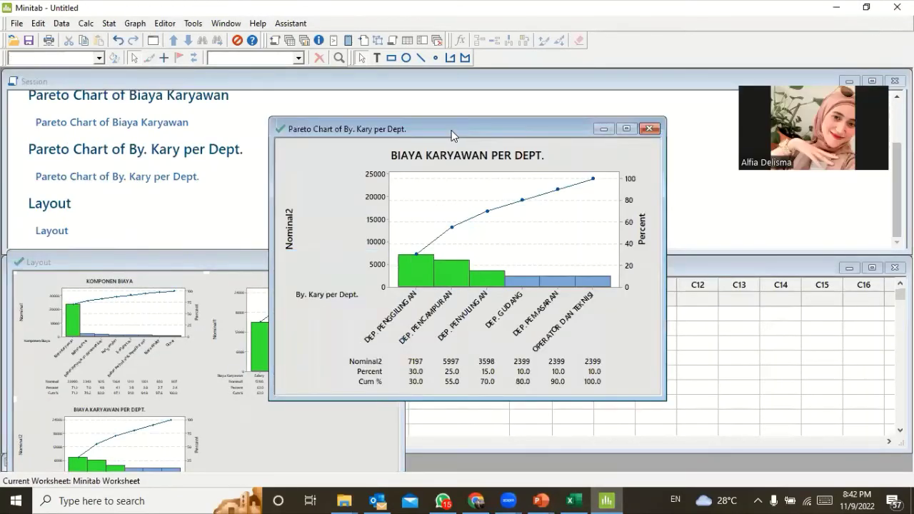
click(565, 243)
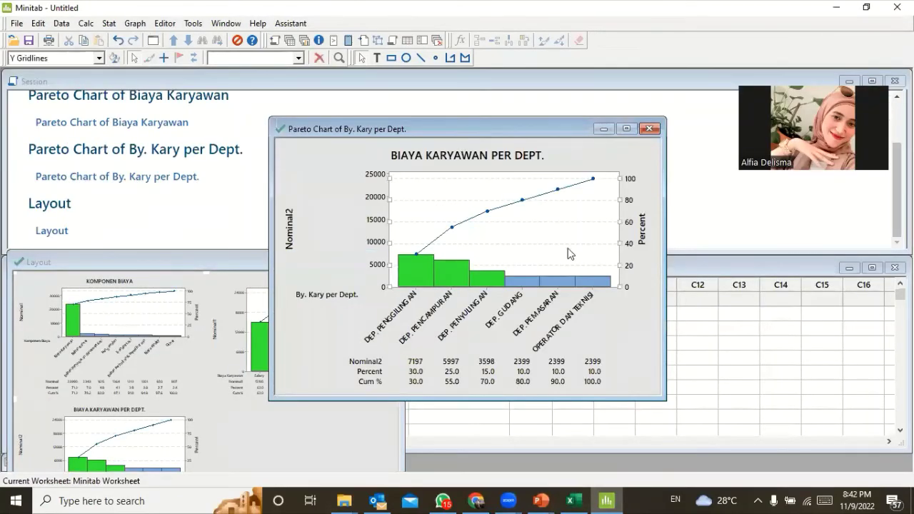
double_click(488, 127)
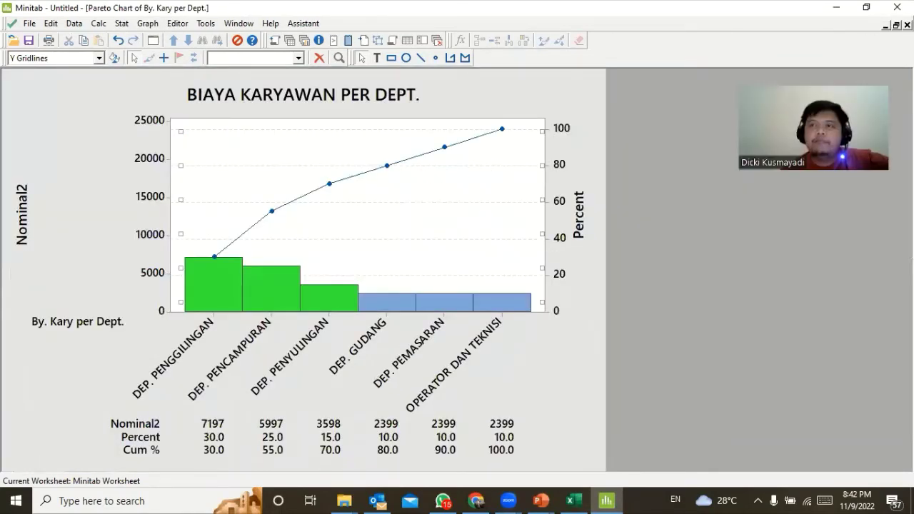
click(896, 25)
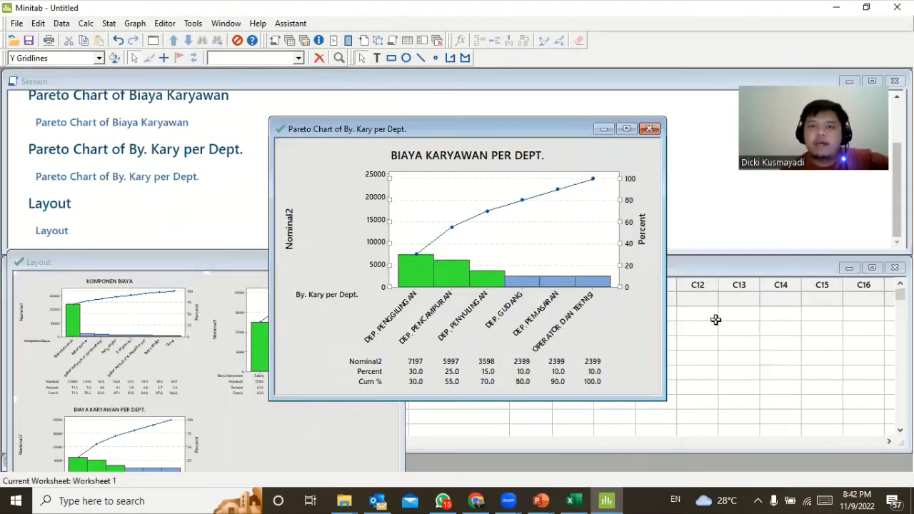
- Shrink the window of the By. Kary per Dept. Pareto chart and bring it in front of the worksheet
right_click(505, 130)
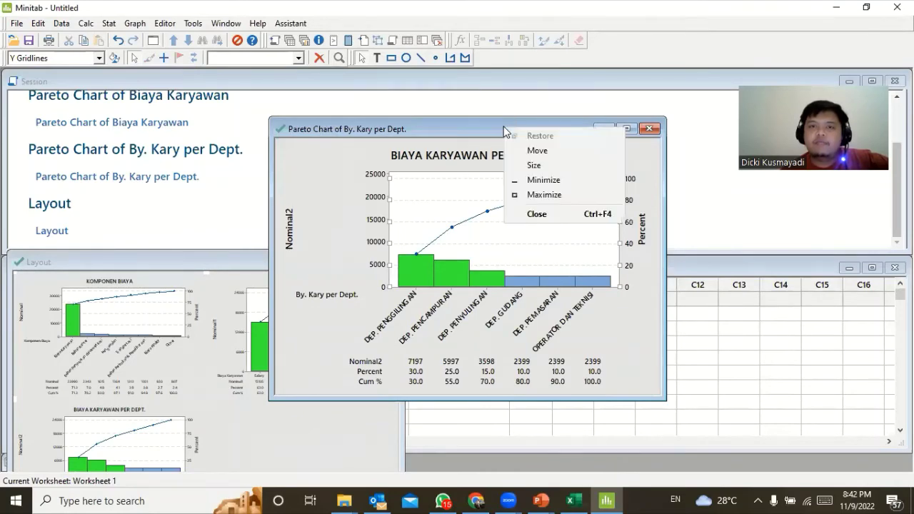
click(775, 345)
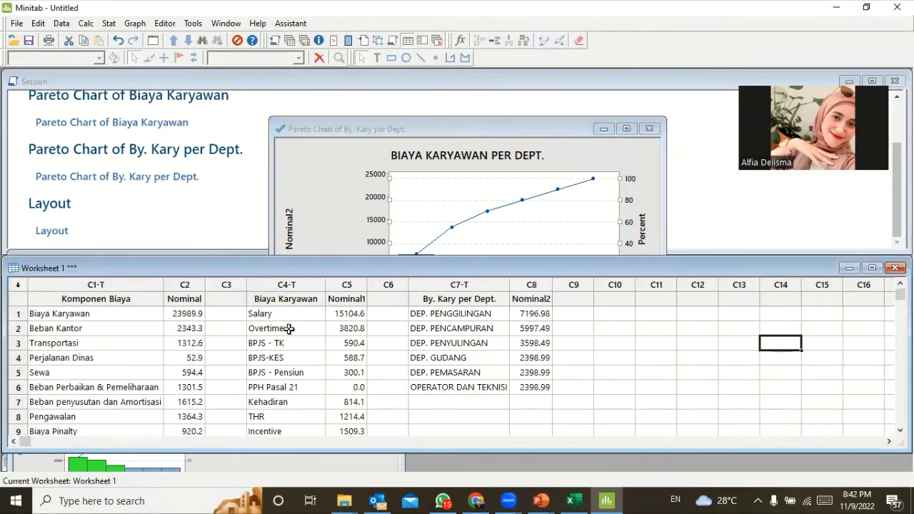
mouse_move(494, 119)
mouse_down()
mouse_move(475, 202)
mouse_move(458, 210)
mouse_up()
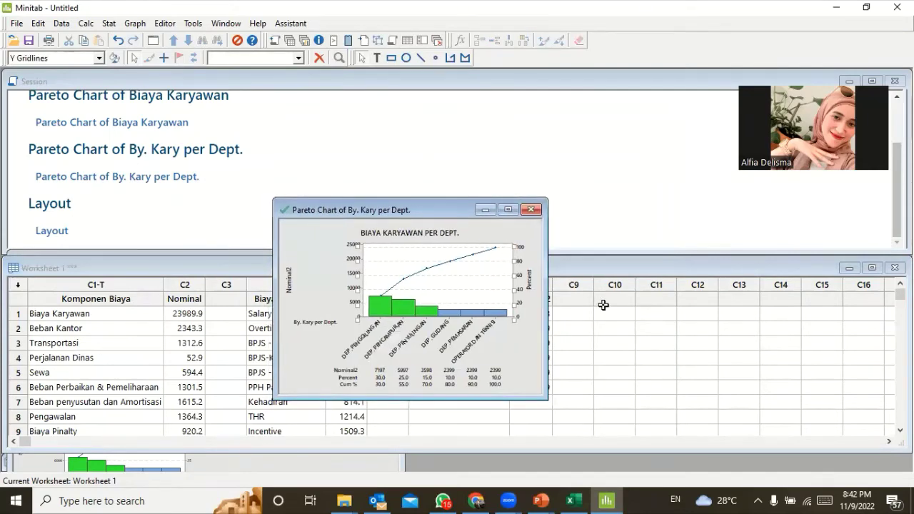
click(373, 467)
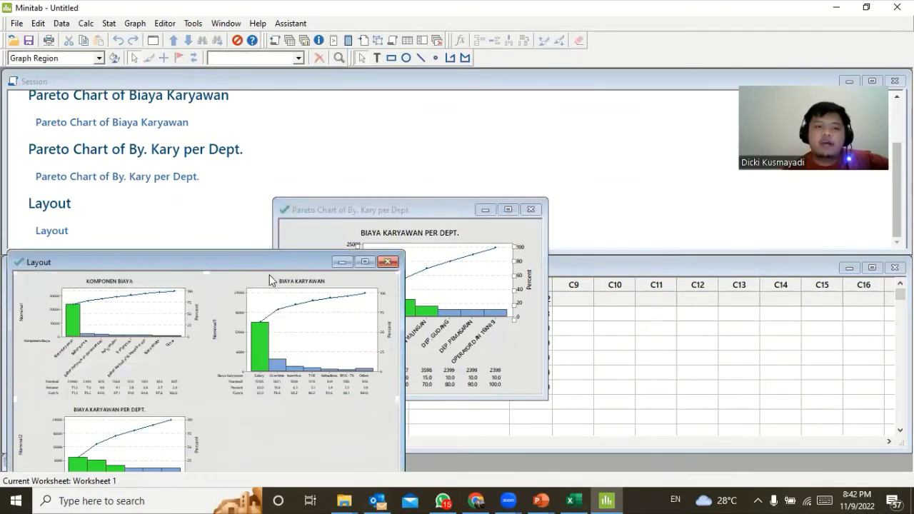
click(609, 315)
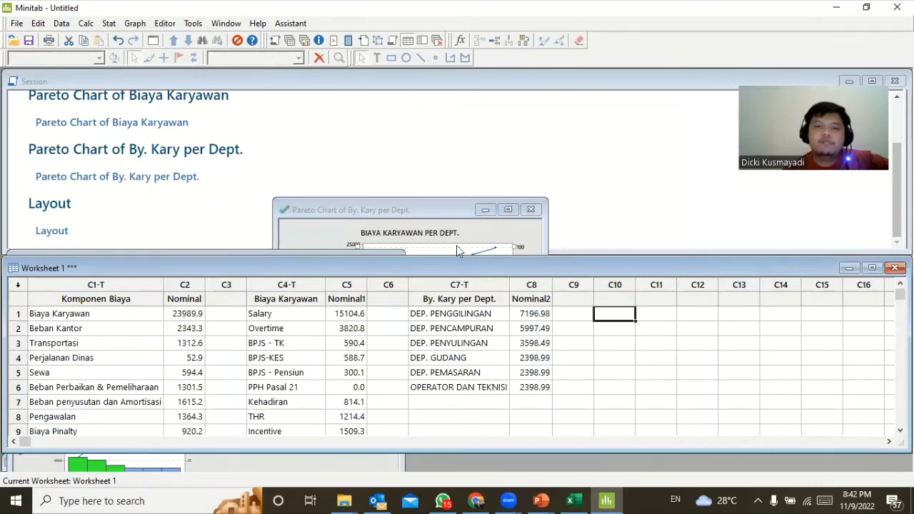
click(430, 209)
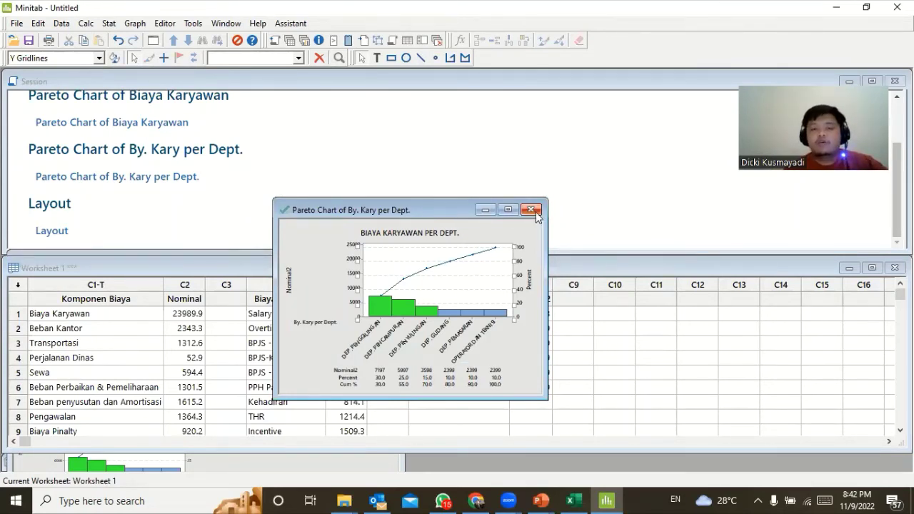
- Enlarge the By. Kary per Dept. chart, examine where its title text is edited without changing it, and return to the worksheet
click(432, 239)
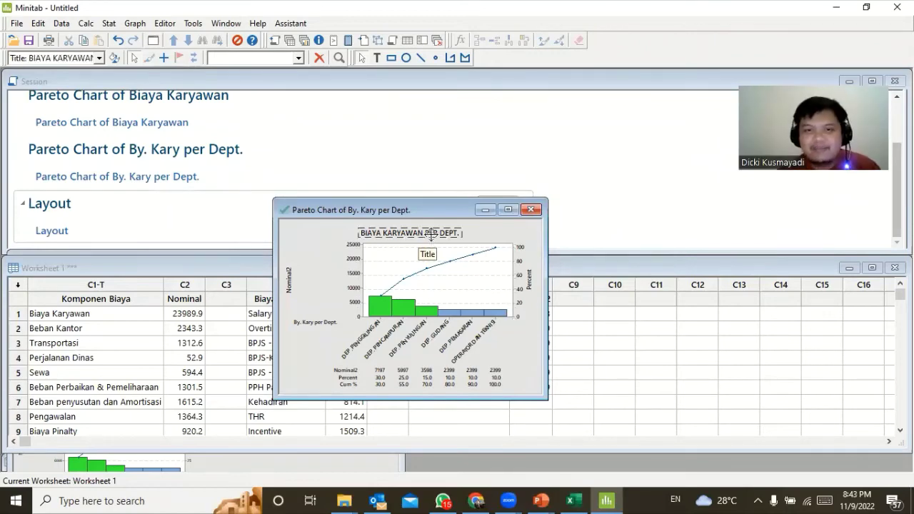
click(508, 210)
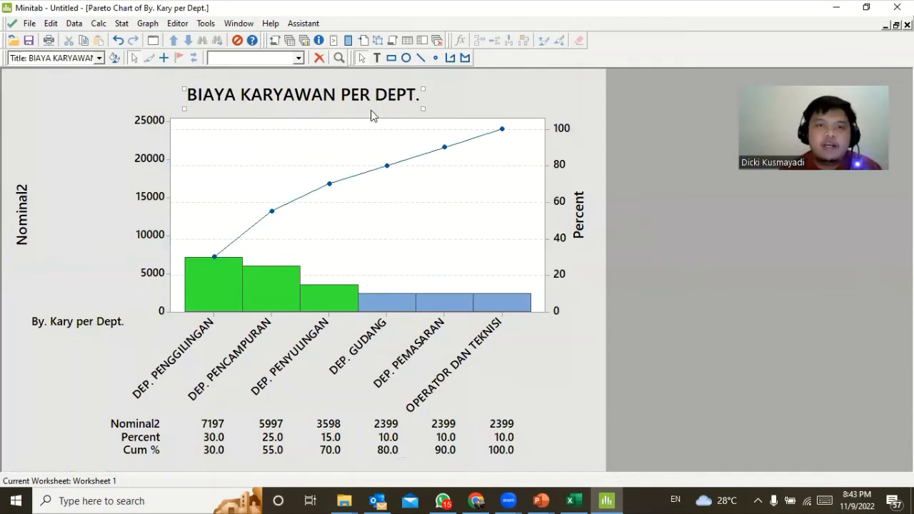
double_click(350, 98)
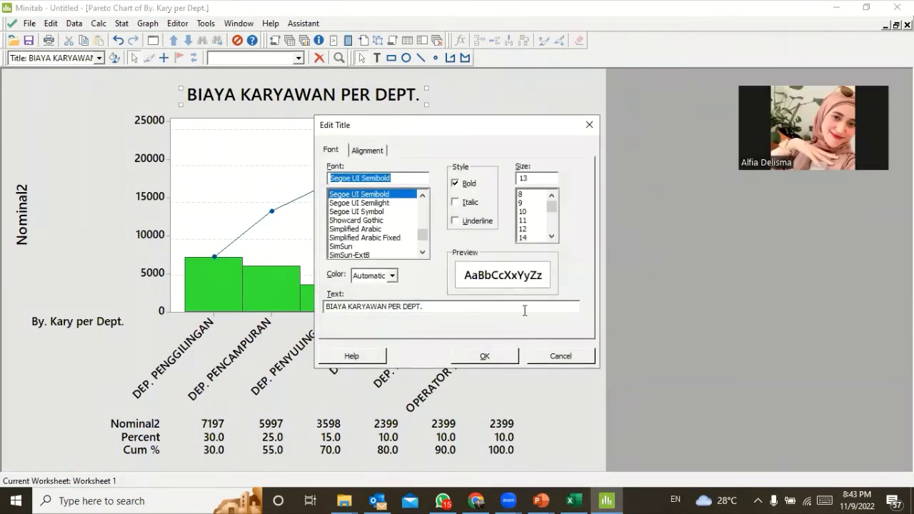
click(564, 357)
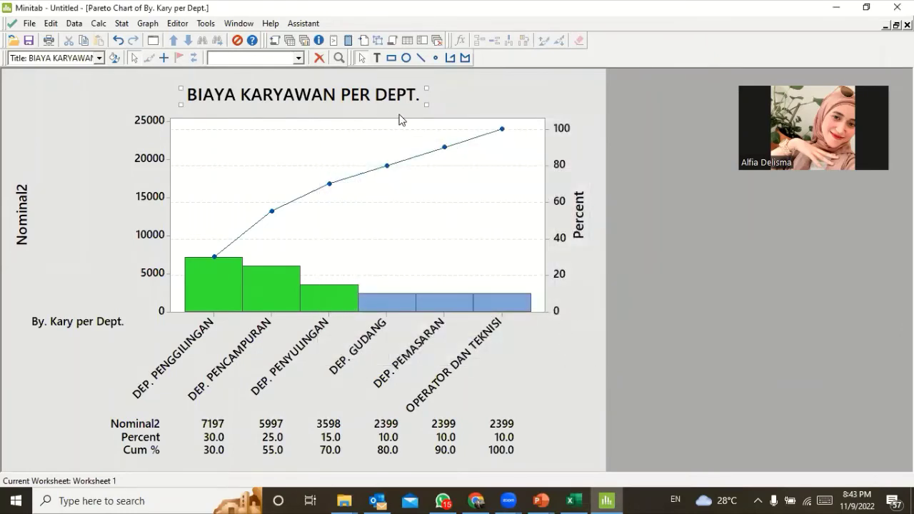
double_click(338, 98)
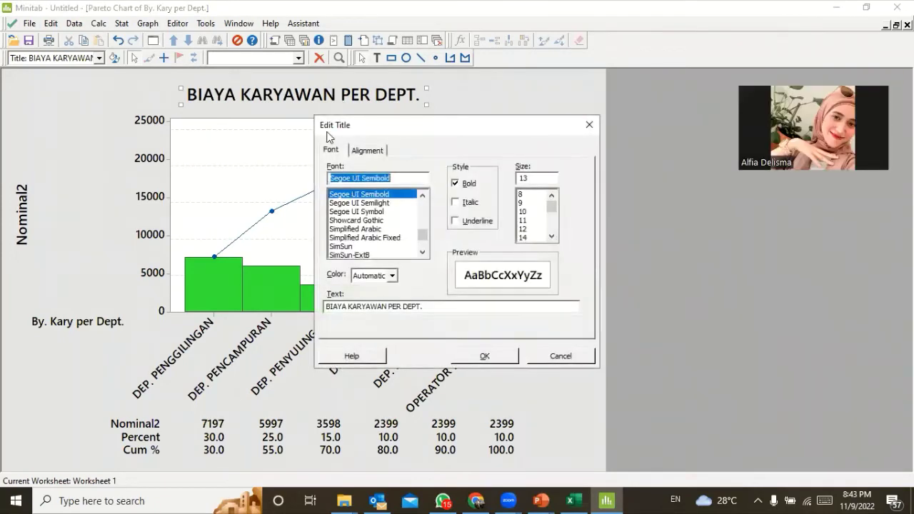
drag(426, 306, 325, 305)
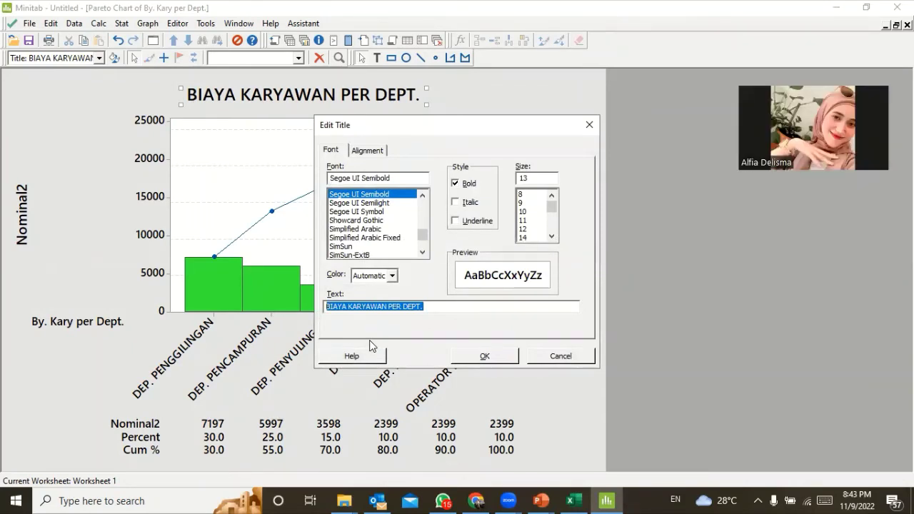
click(575, 355)
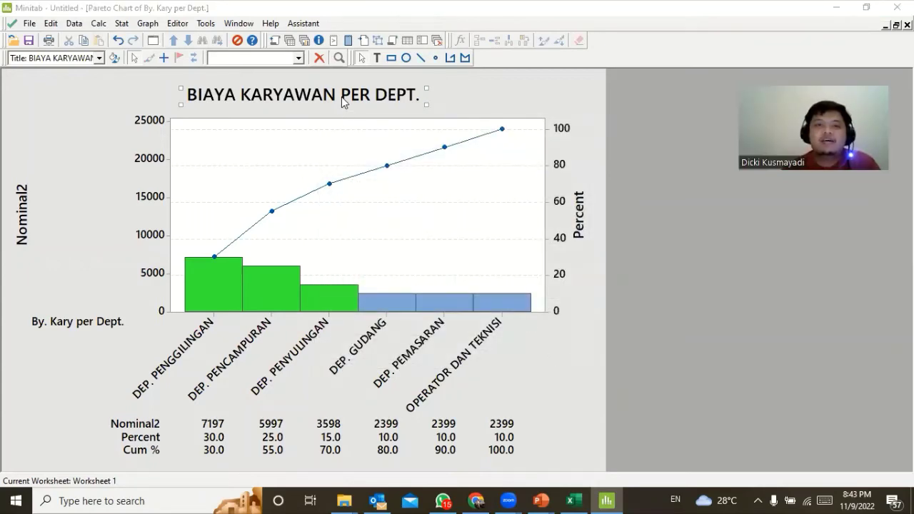
double_click(342, 96)
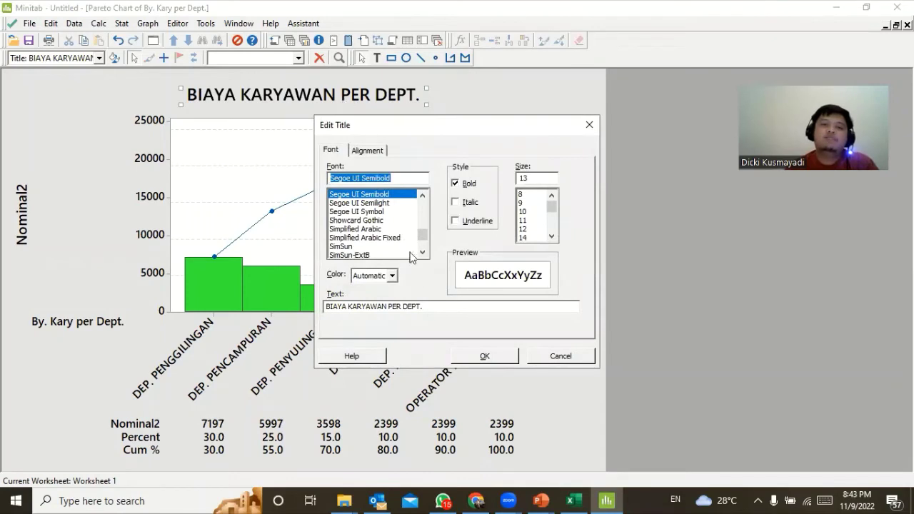
drag(427, 306, 316, 305)
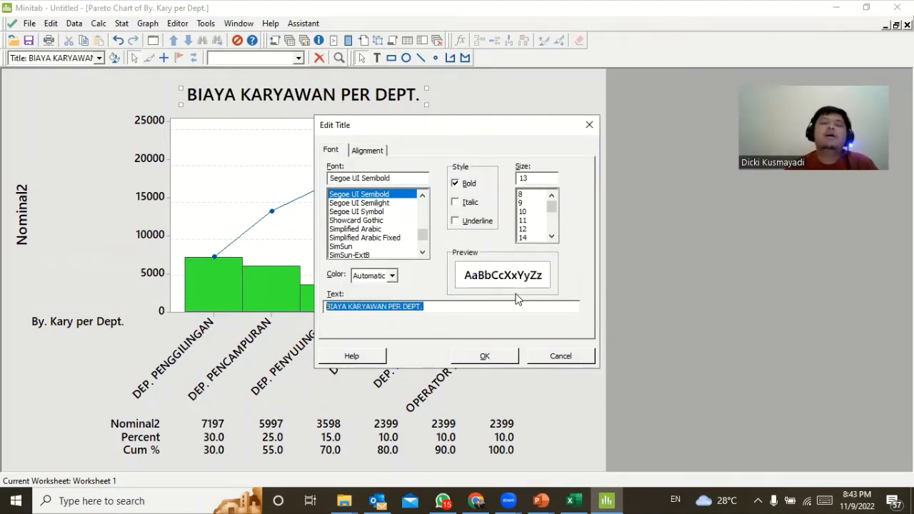
click(560, 360)
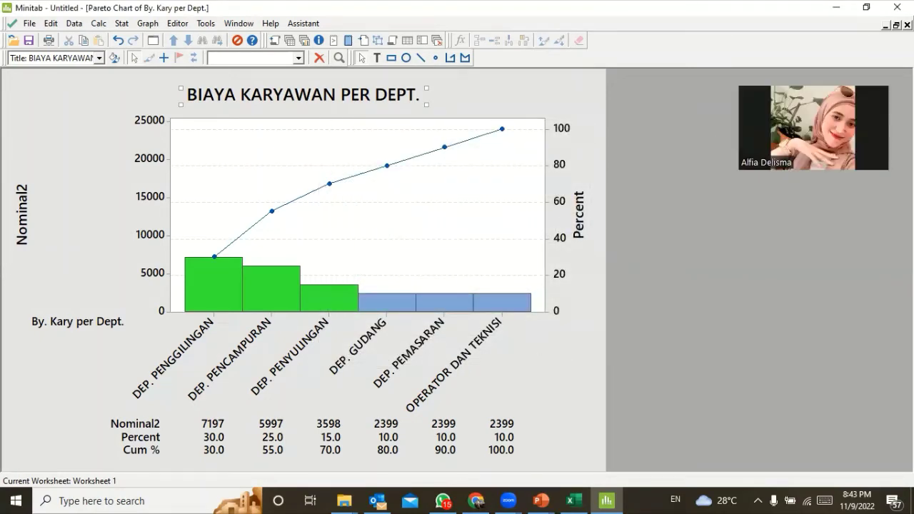
click(897, 25)
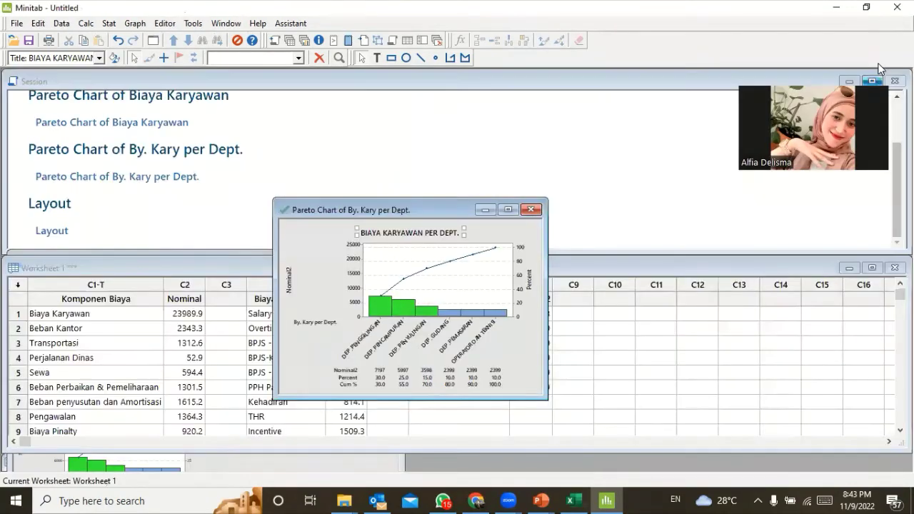
click(633, 343)
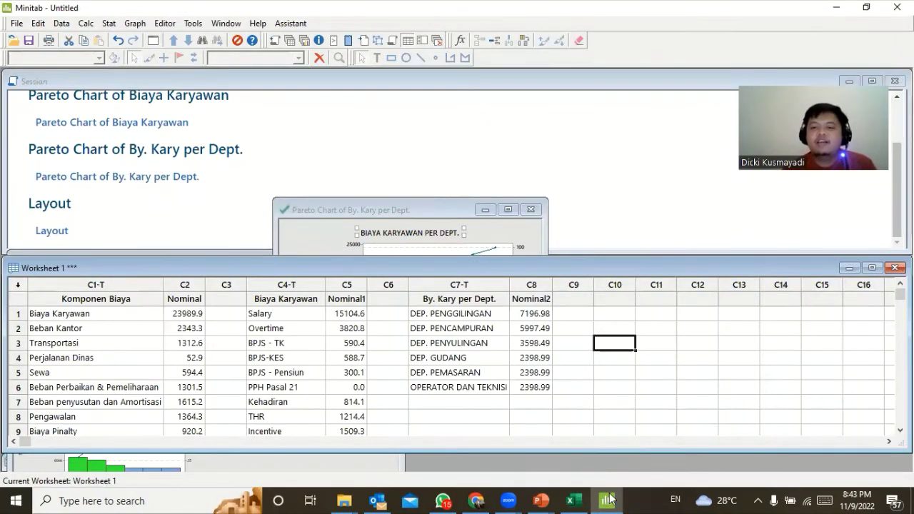
- Switch to the Excel cost workbook and review the employee cost allocation table and the conclusion beneath it
click(572, 500)
scroll(817, 327, up, 12)
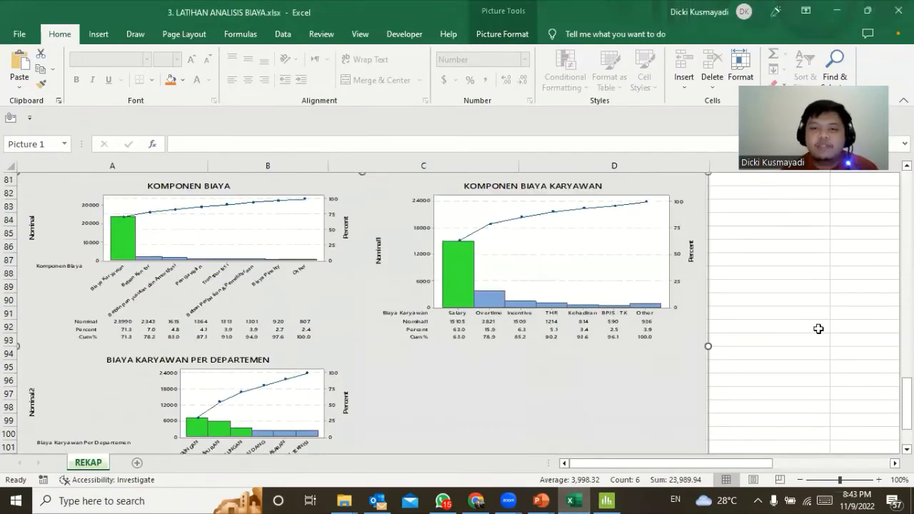
scroll(819, 298, up, 2)
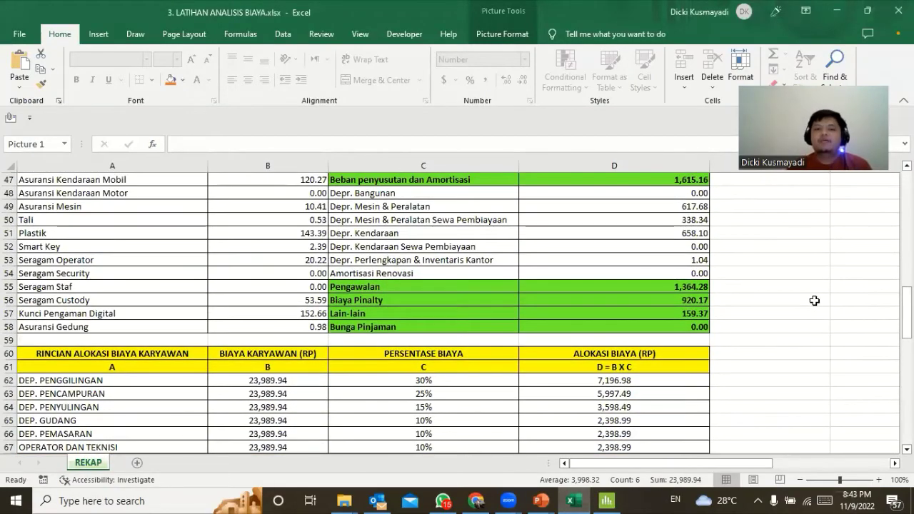
scroll(815, 301, down, 1)
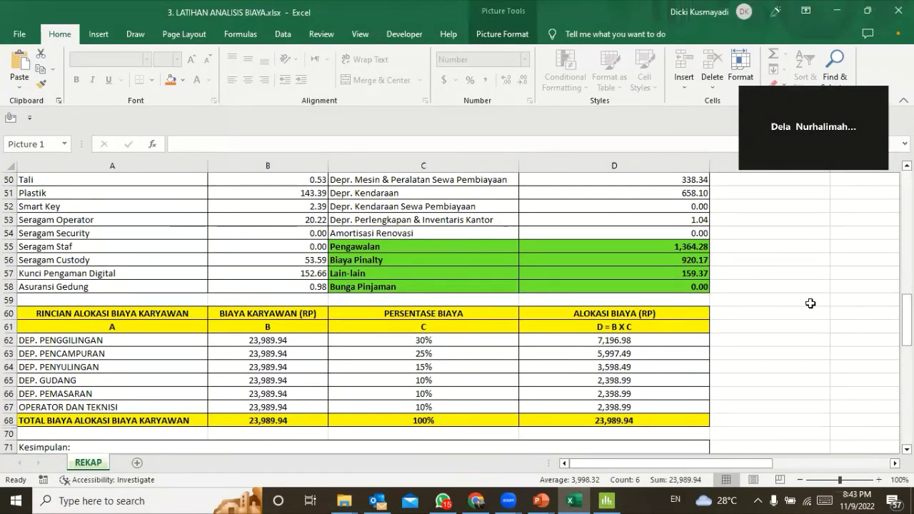
scroll(808, 307, up, 1)
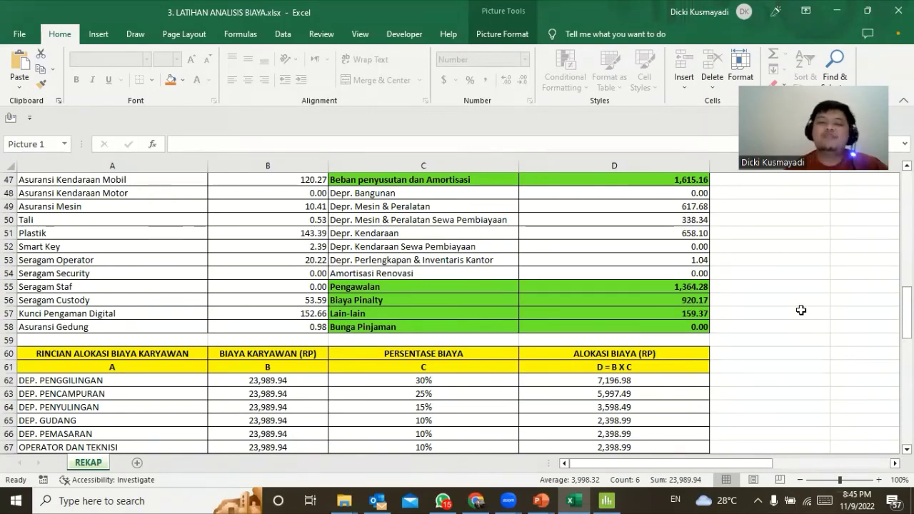
scroll(796, 299, down, 6)
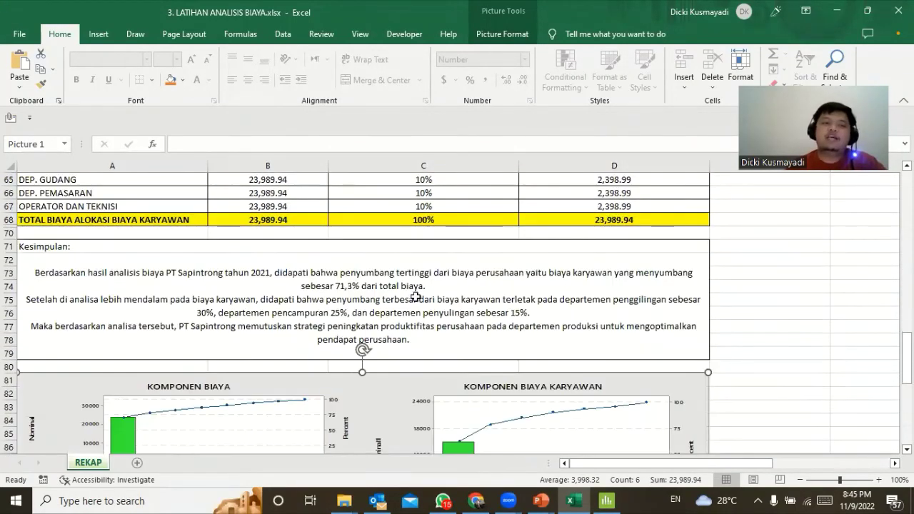
- Open the conclusion text in cell A72 for reading and go back to the cost summary at the start of the sheet
double_click(23, 272)
drag(22, 271, 148, 275)
click(150, 293)
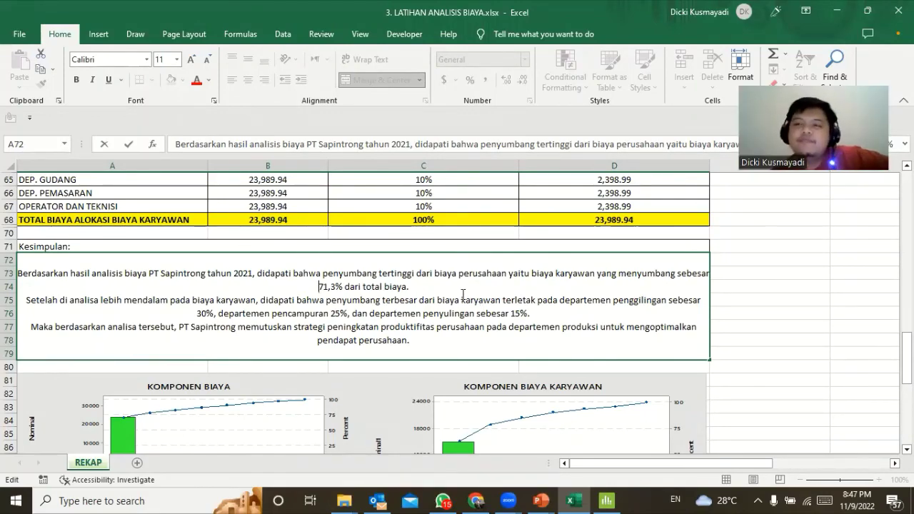
scroll(463, 295, up, 1)
scroll(463, 295, up, 15)
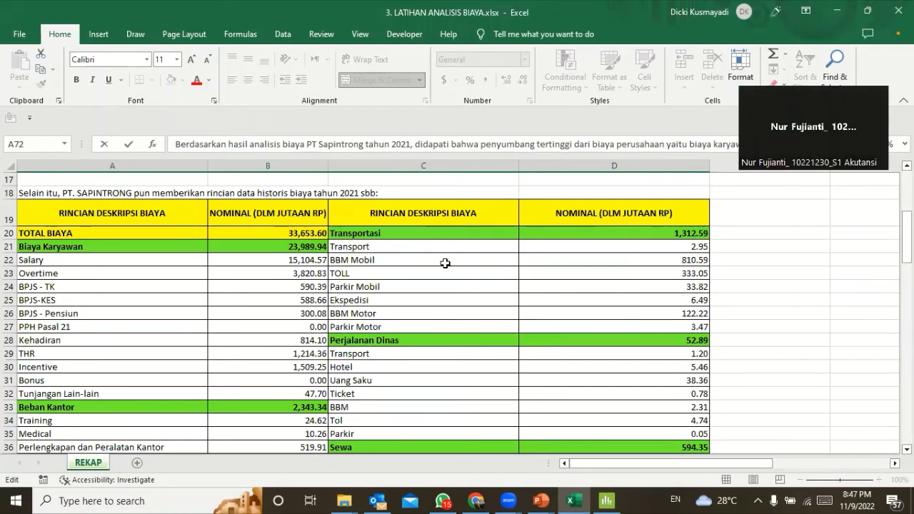
scroll(445, 264, up, 6)
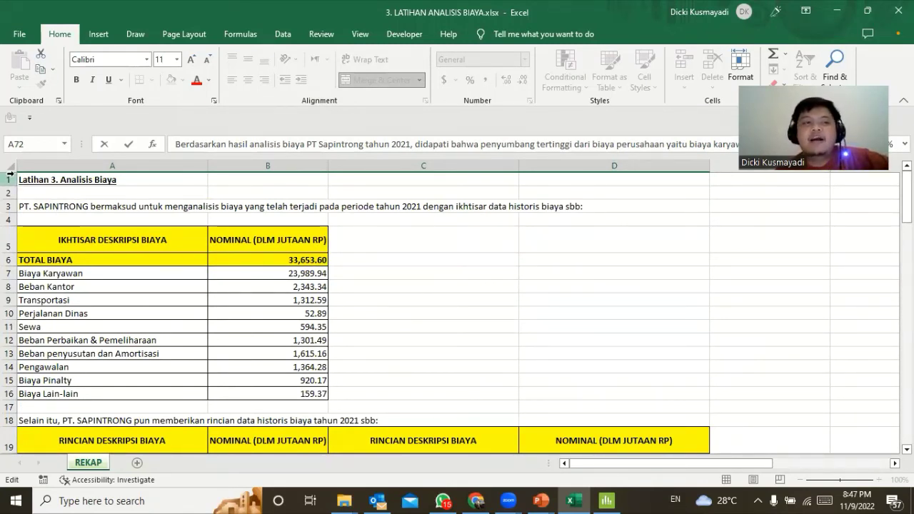
- Highlight the full cost analysis in A1:D79, and the department allocation amounts in D62:D67
drag(31, 179, 660, 463)
key(Escape)
scroll(665, 441, up, 16)
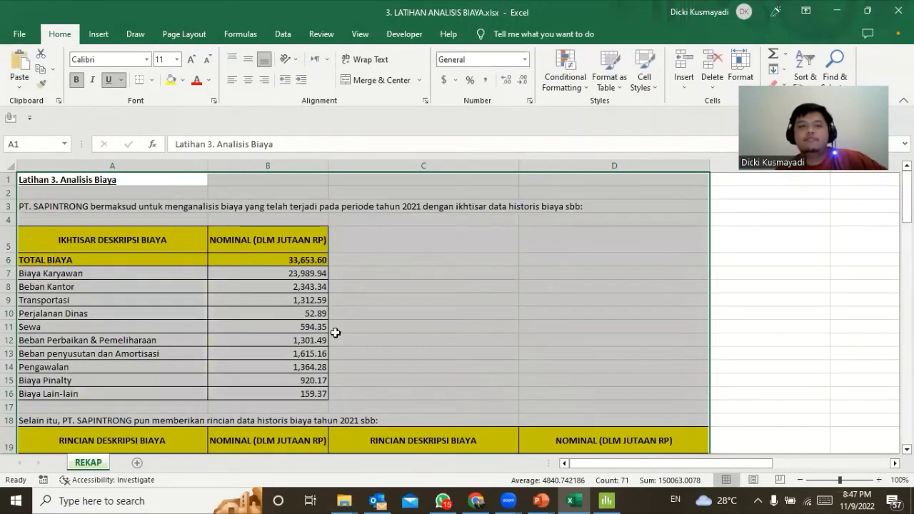
drag(44, 179, 666, 427)
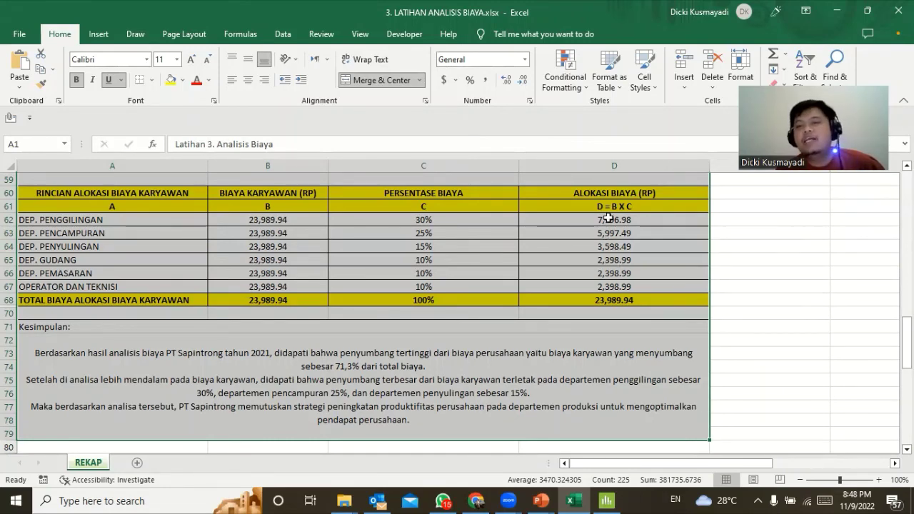
drag(614, 220, 616, 289)
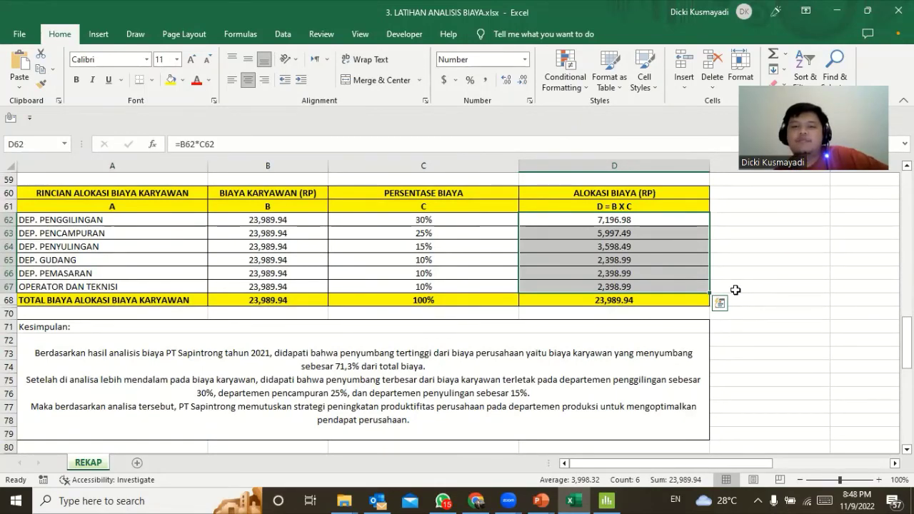
scroll(736, 290, down, 8)
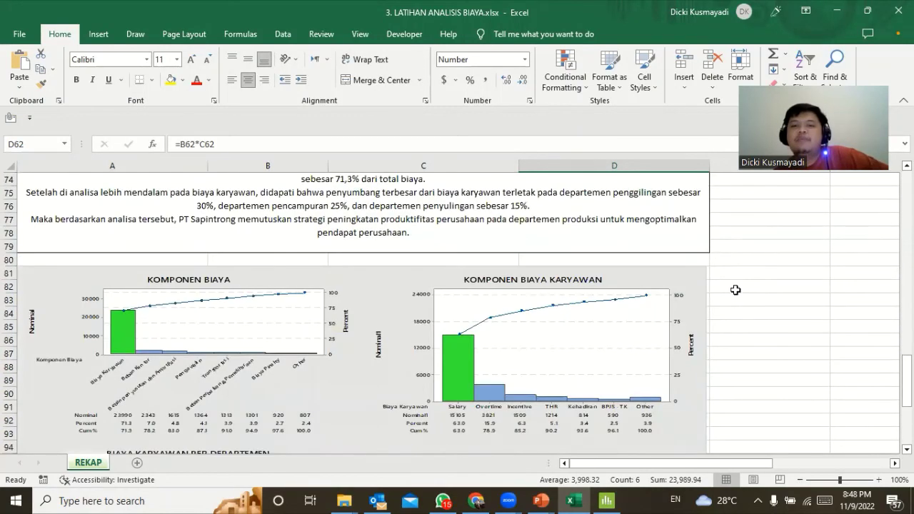
- Compare the pasted Pareto chart picture with the conclusion and the department allocation amounts above it
click(702, 354)
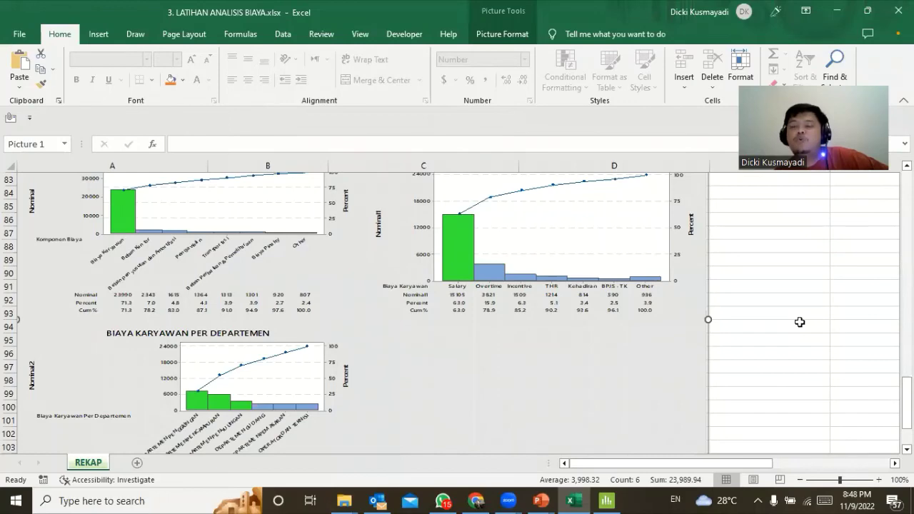
scroll(800, 323, up, 6)
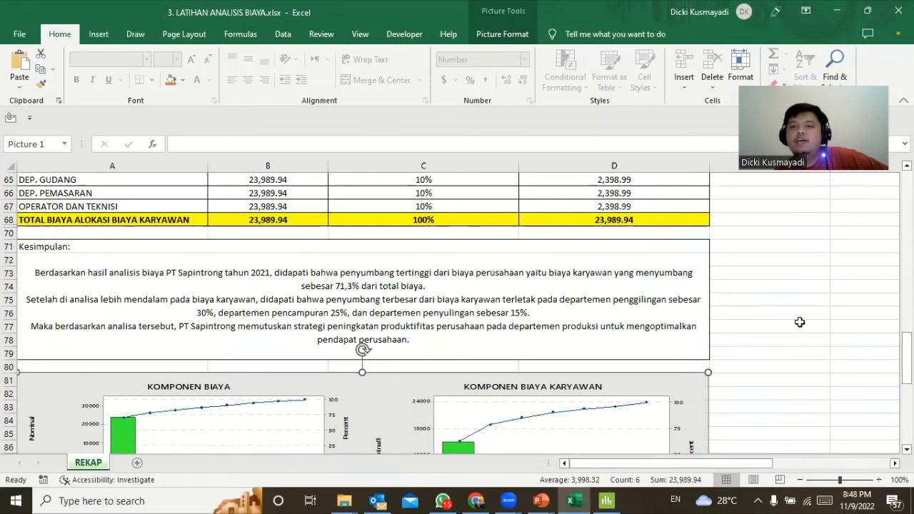
click(648, 300)
click(638, 197)
scroll(638, 200, down, 4)
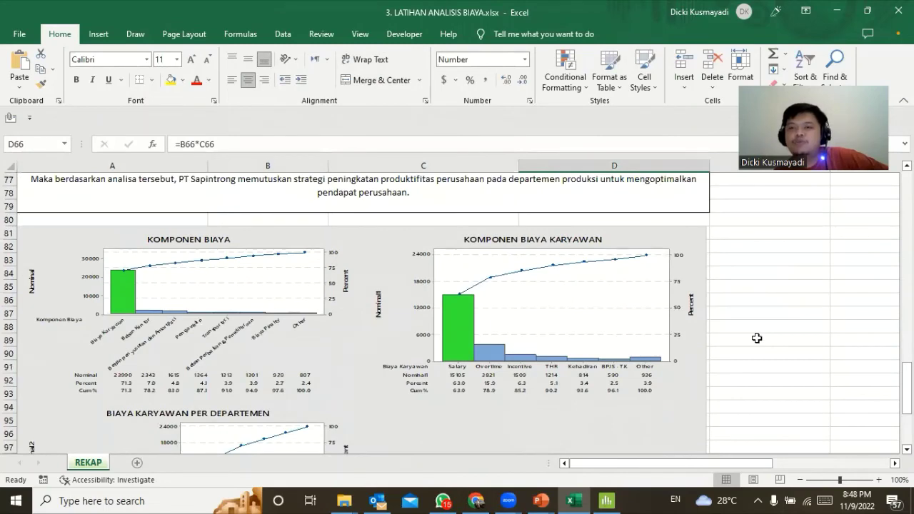
- Examine the Komponen Biaya, Komponen Biaya Karyawan and Biaya Karyawan Per Departemen Pareto charts in the pasted picture
scroll(756, 338, down, 1)
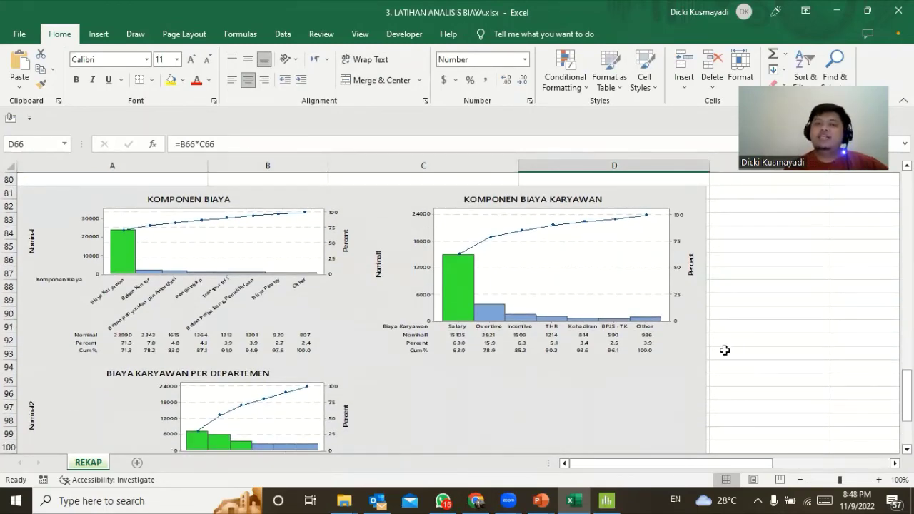
scroll(645, 375, down, 1)
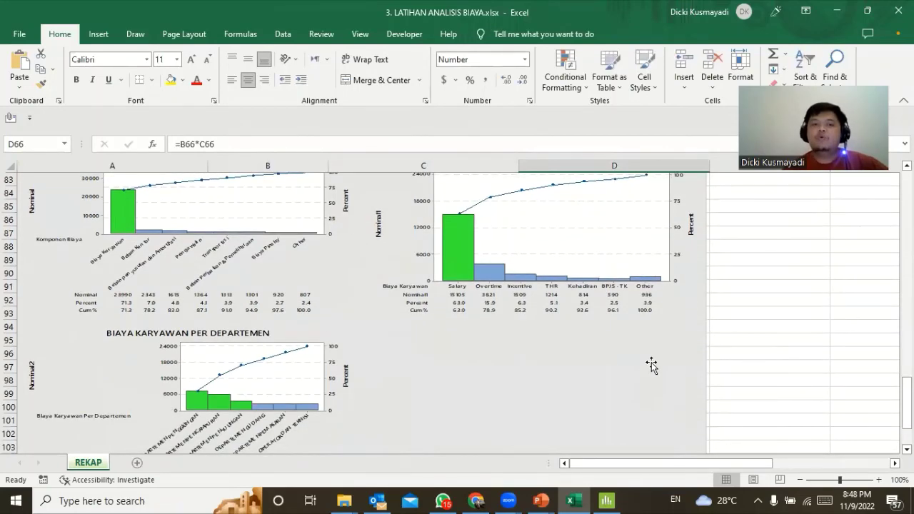
scroll(650, 365, up, 1)
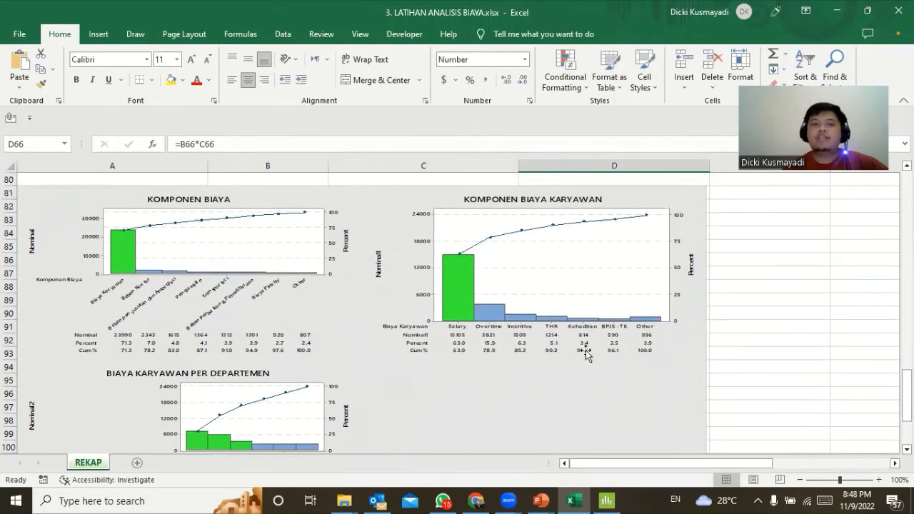
click(214, 258)
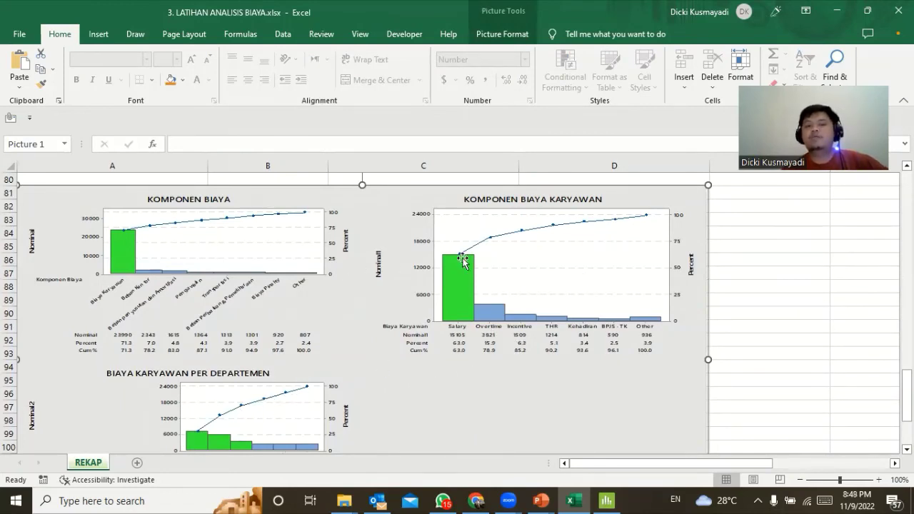
scroll(506, 351, down, 1)
scroll(506, 350, up, 1)
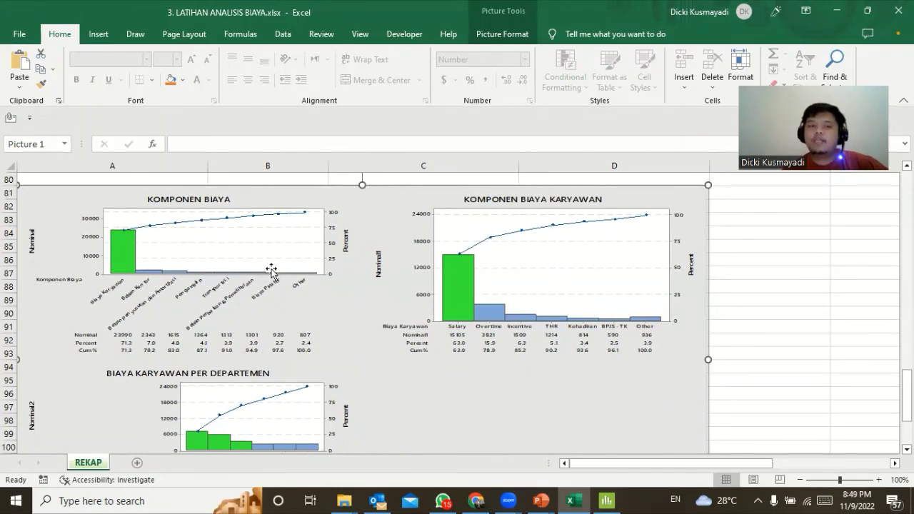
scroll(490, 315, down, 1)
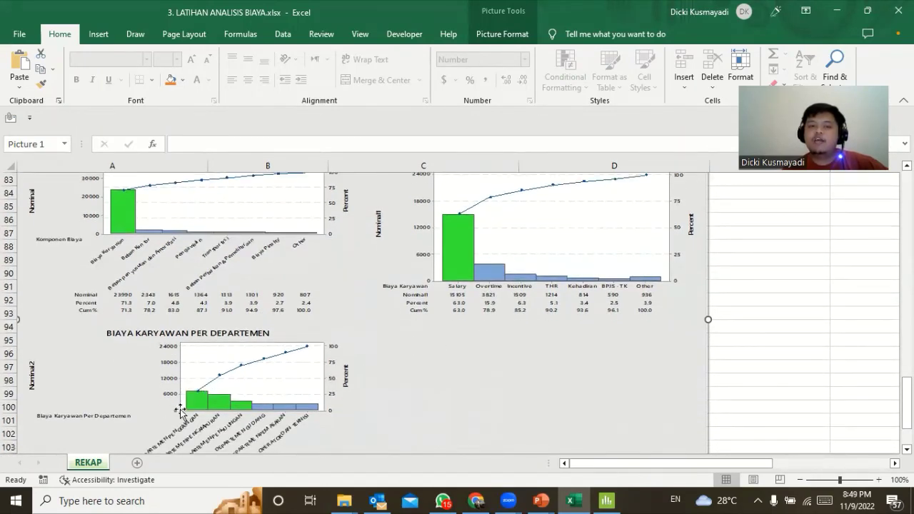
scroll(462, 405, up, 1)
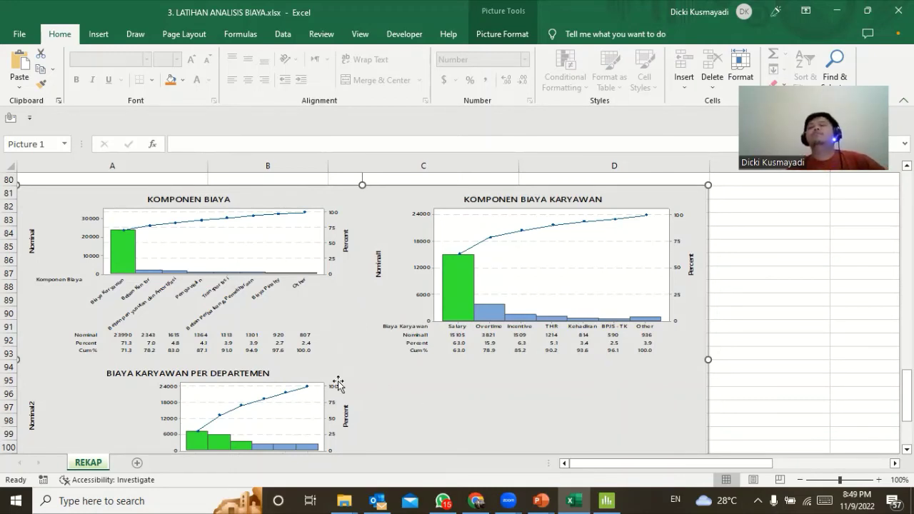
- Review the conclusion text in cell A72 against the Pareto chart picture, and leave the picture deselected with cell E83 active
scroll(350, 379, up, 6)
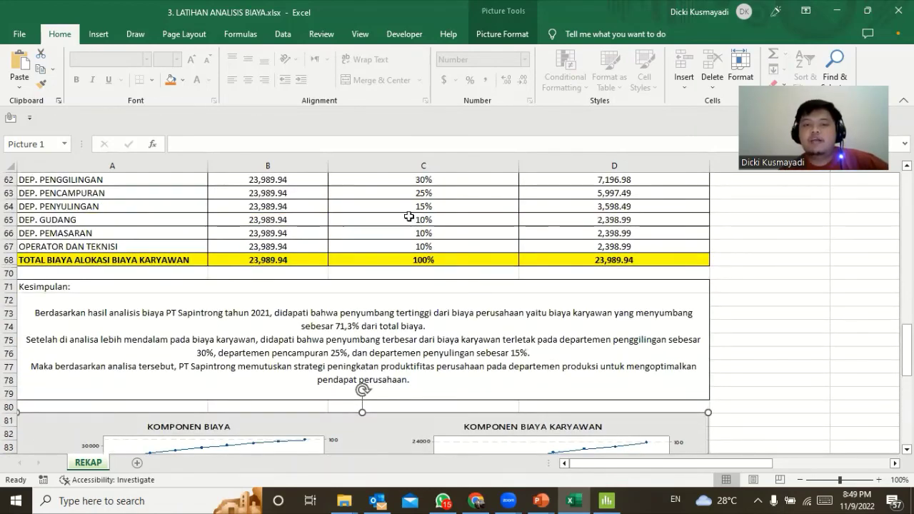
click(498, 342)
scroll(498, 343, down, 5)
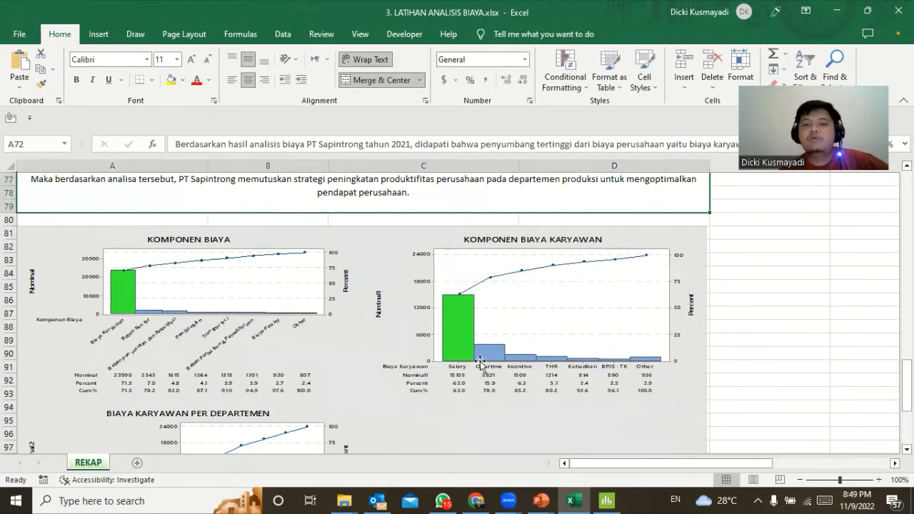
click(398, 348)
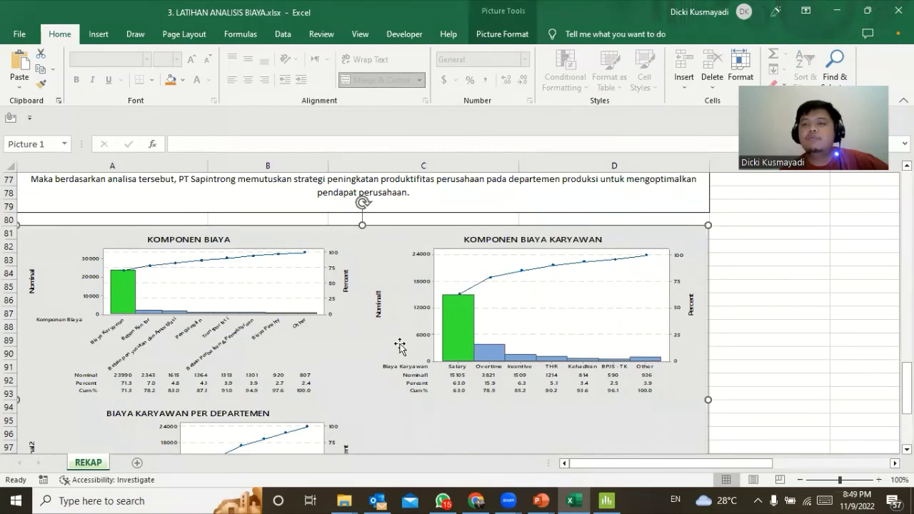
click(759, 283)
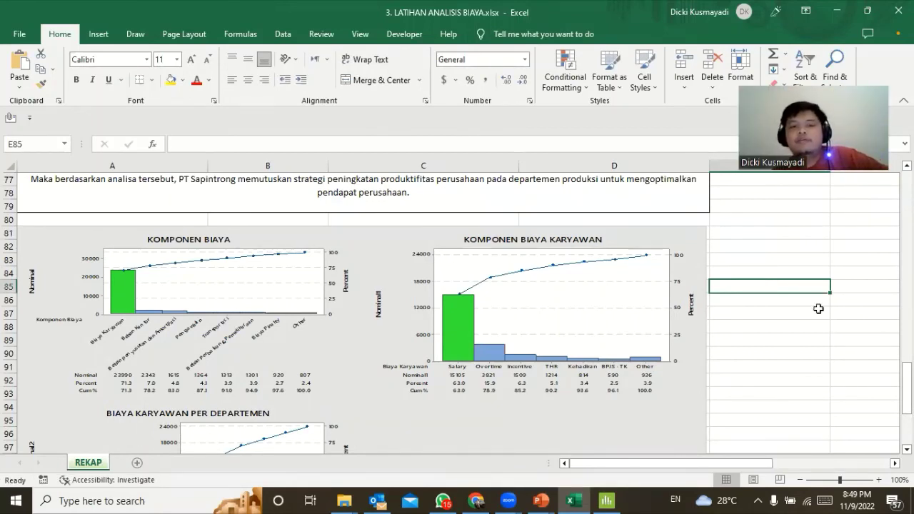
click(826, 260)
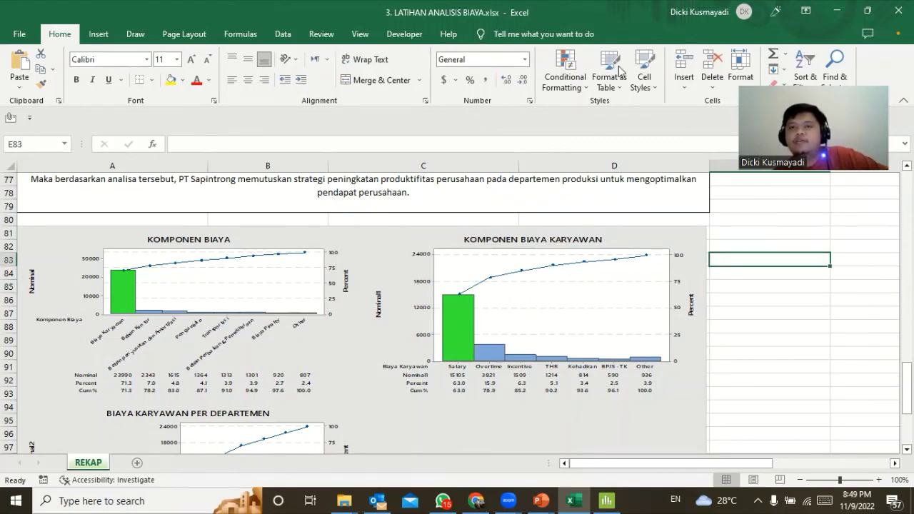